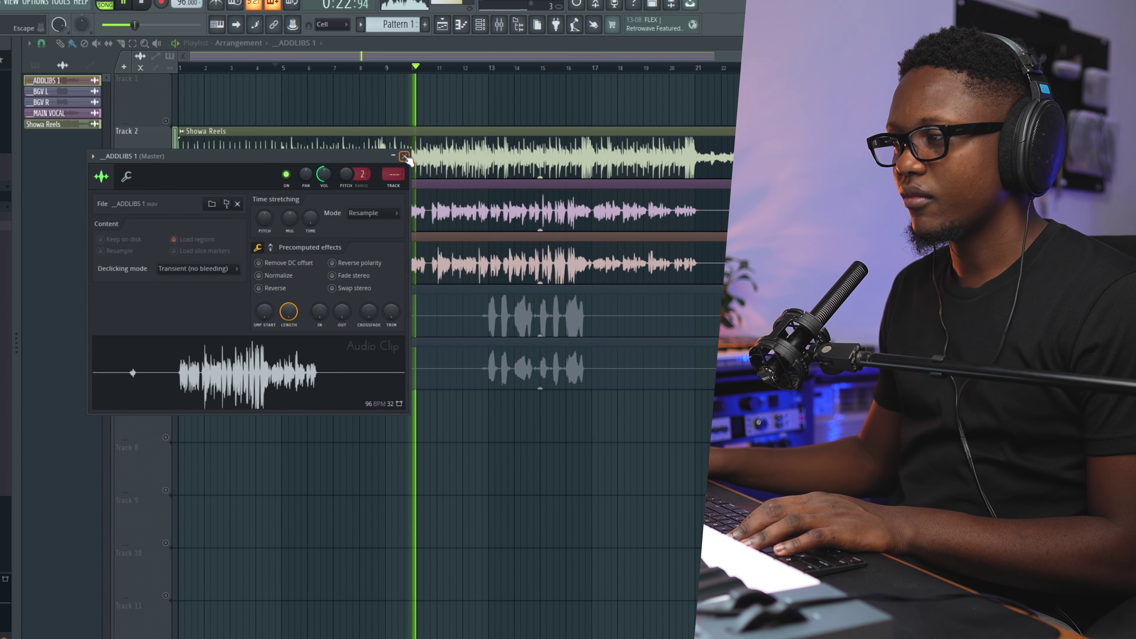
- Unmute the BGV L track in the playlist
click(160, 332)
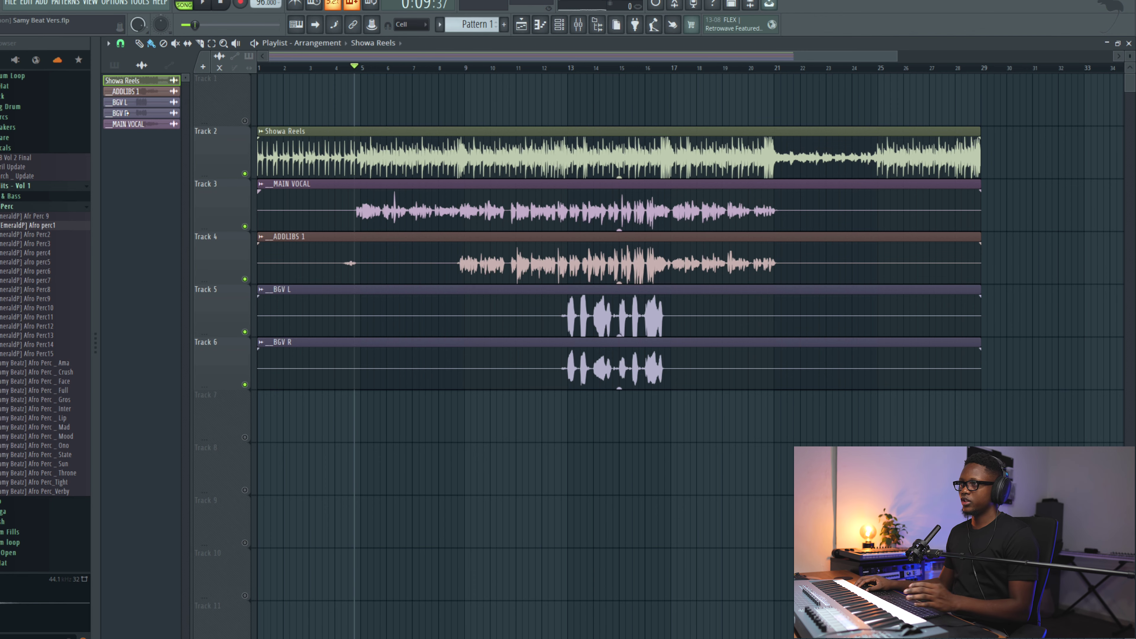
- Recolor the Showa Reels channel to Earth Red (#AD3A48)
scroll(128, 113, right, 1)
middle_click(125, 82)
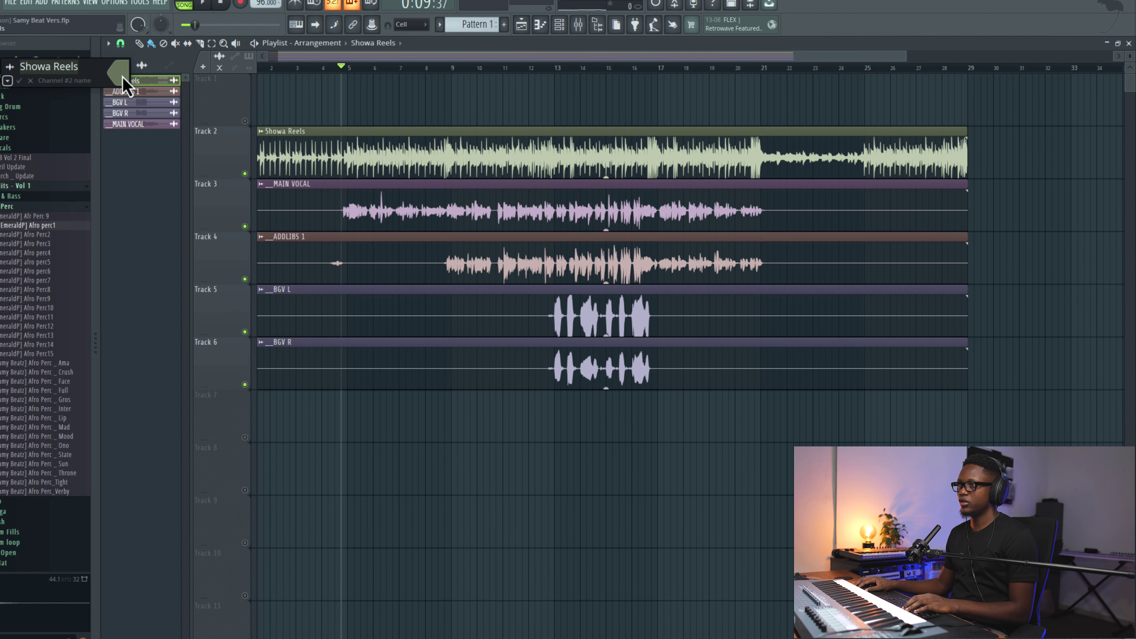
click(122, 75)
click(150, 203)
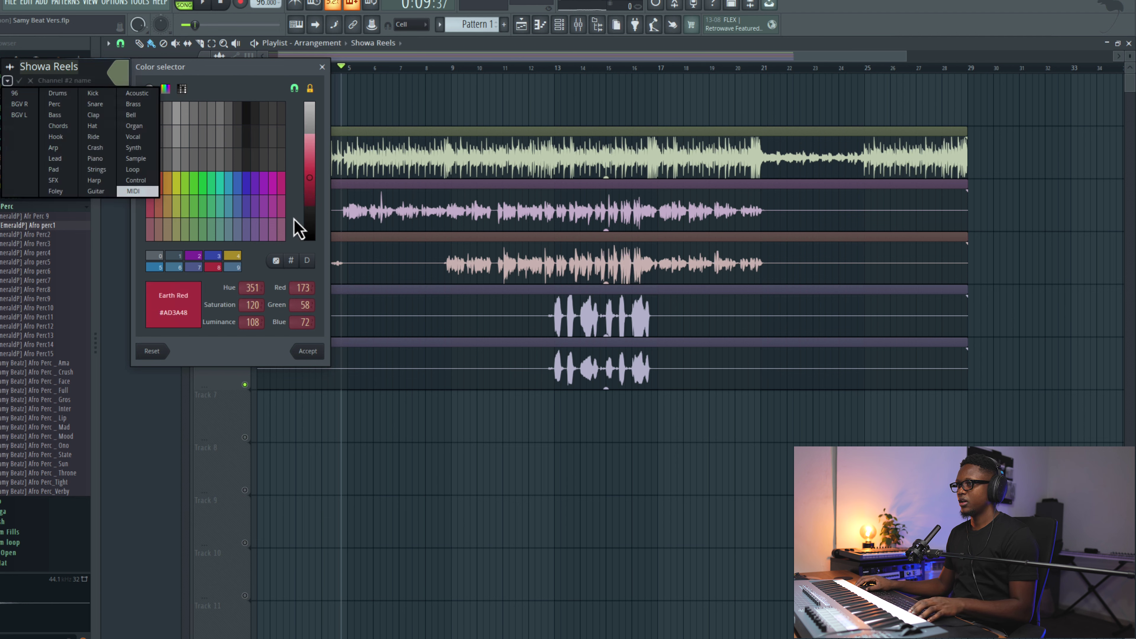
key(Return)
key(Return)
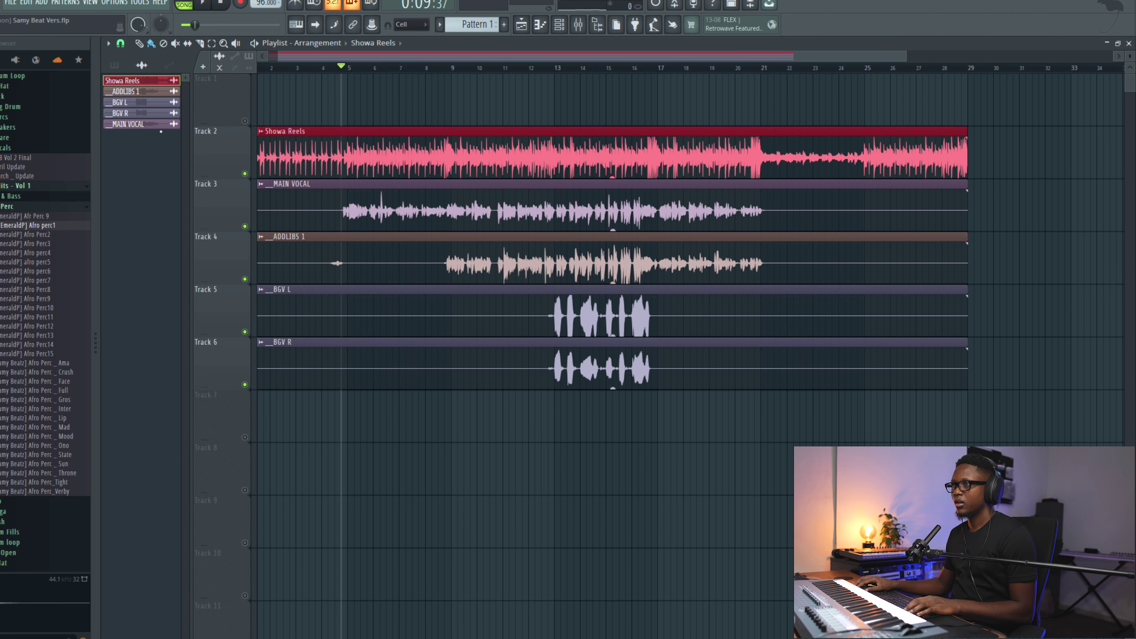
- Reorder the audio clip list so Showa Reels is first and MAIN VOCAL second, ahead of ADDLIBS 1
drag(124, 124, 126, 91)
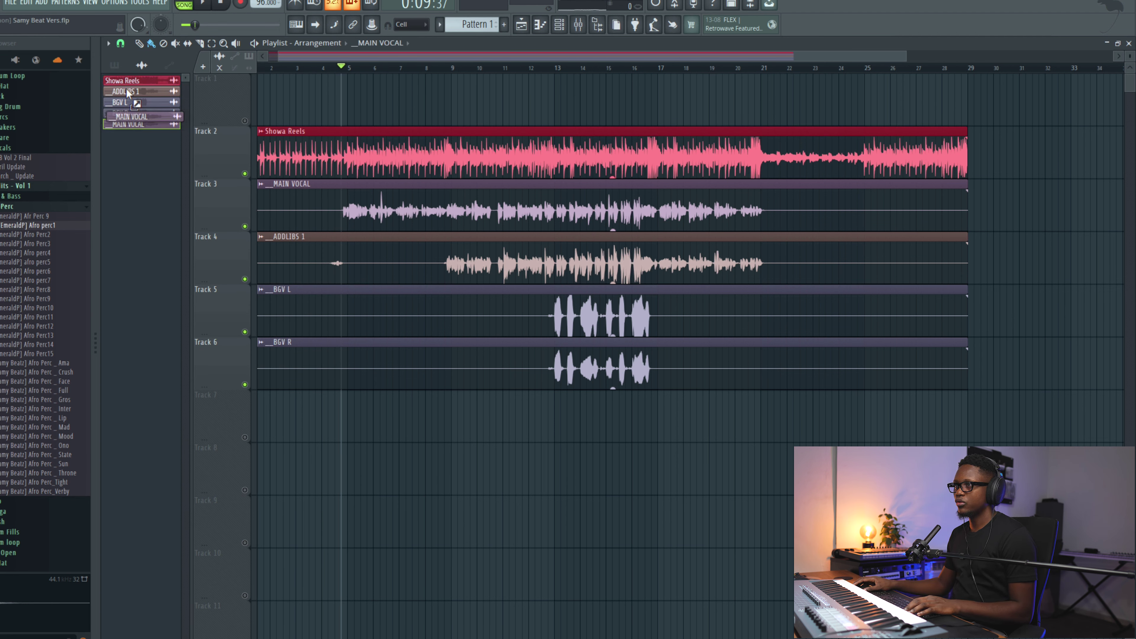
scroll(142, 107, left, 1)
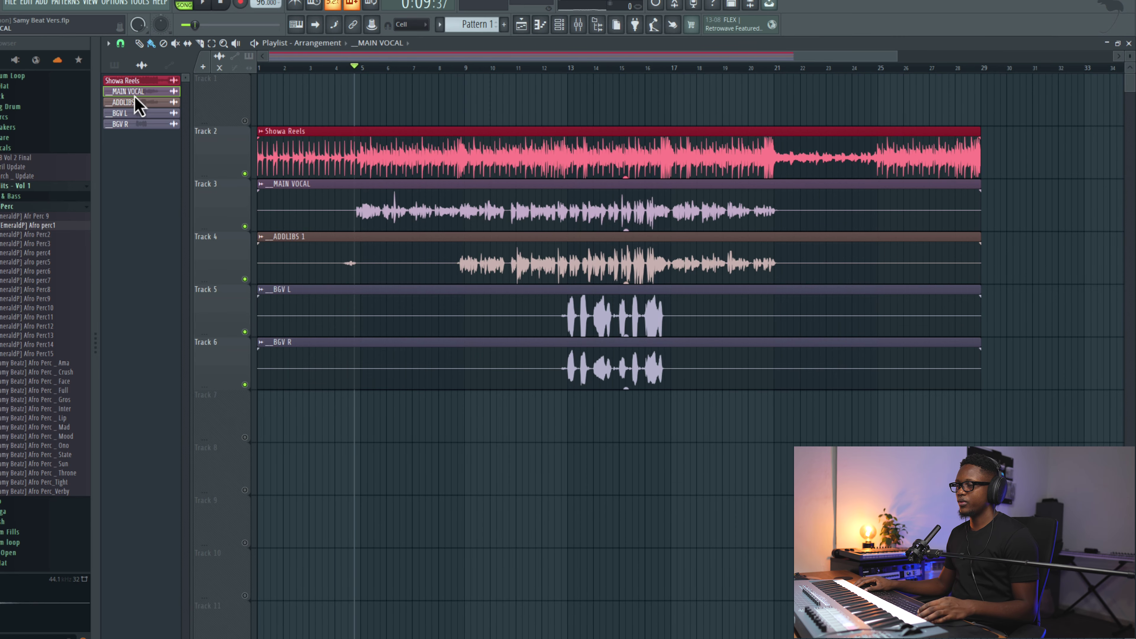
right_click(137, 105)
click(121, 107)
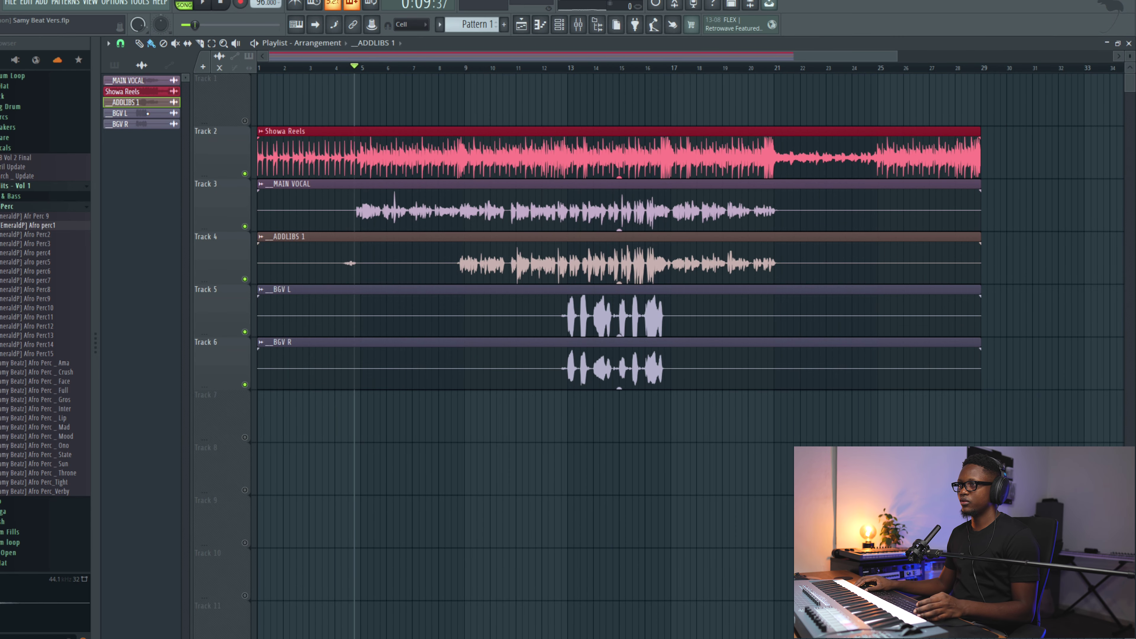
drag(132, 91, 134, 81)
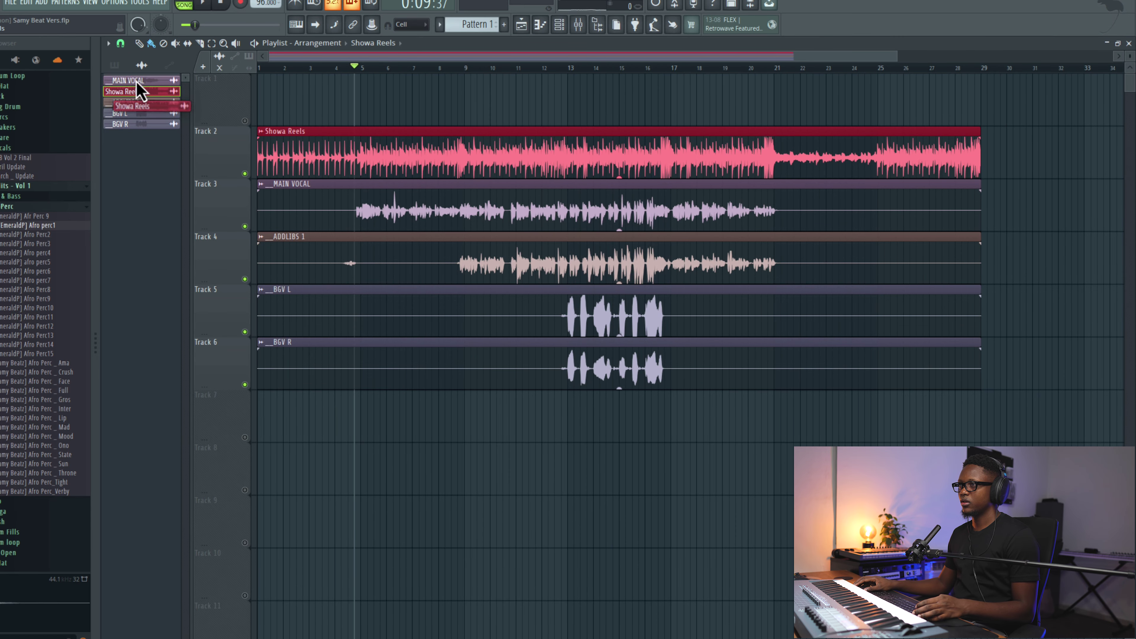
- Apply a color gradient from teal green to slate blue across the MAIN VOCAL, ADDLIBS 1, BGV L and BGV R channels
right_click(143, 125)
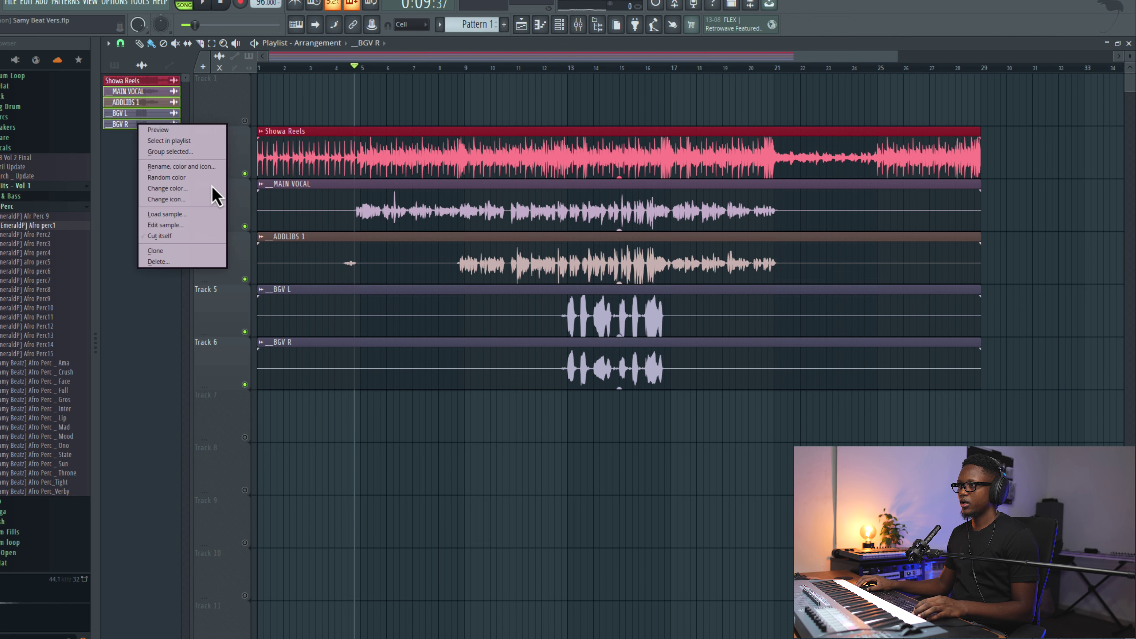
click(170, 189)
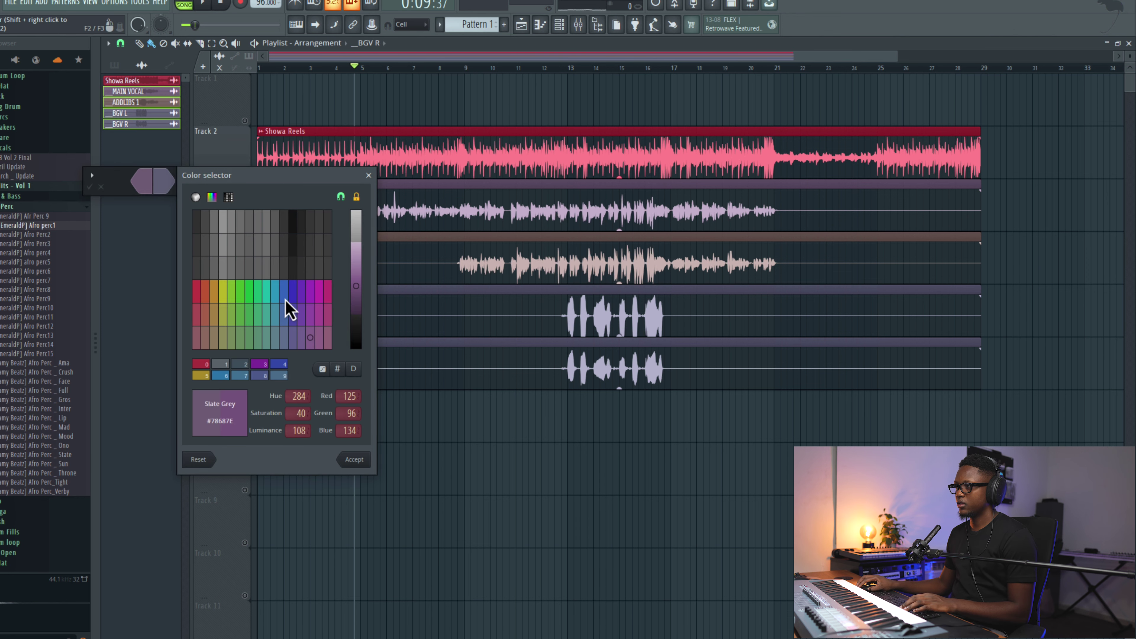
click(267, 305)
key(Return)
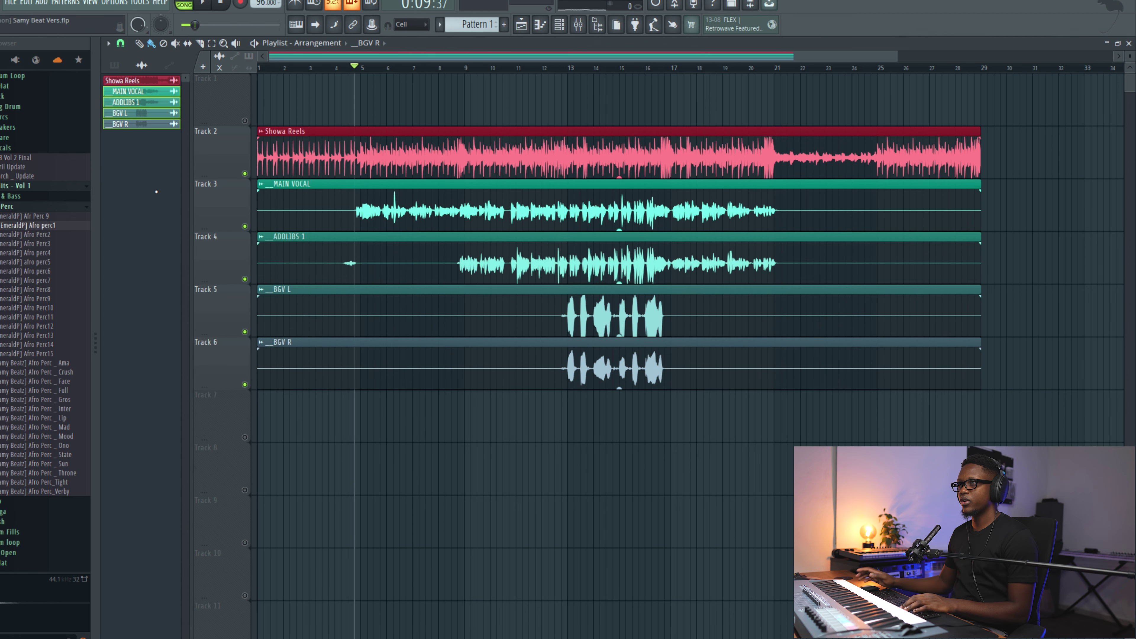
key(space)
key(space)
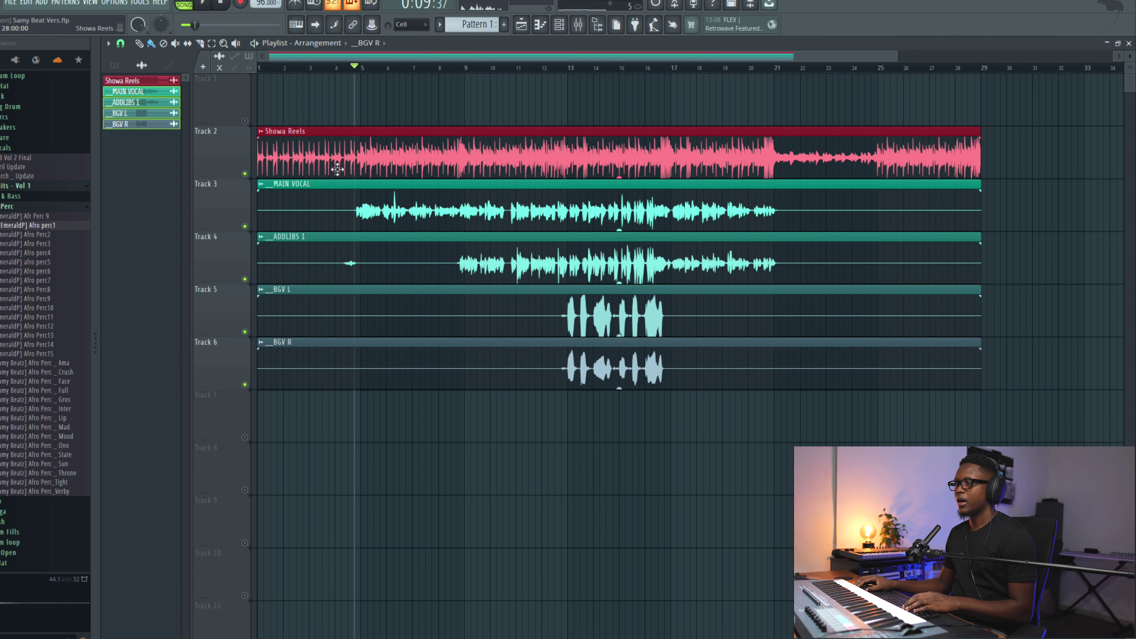
- Select all five channels and route them to consecutive mixer tracks starting from Insert 2
click(559, 26)
click(447, 63)
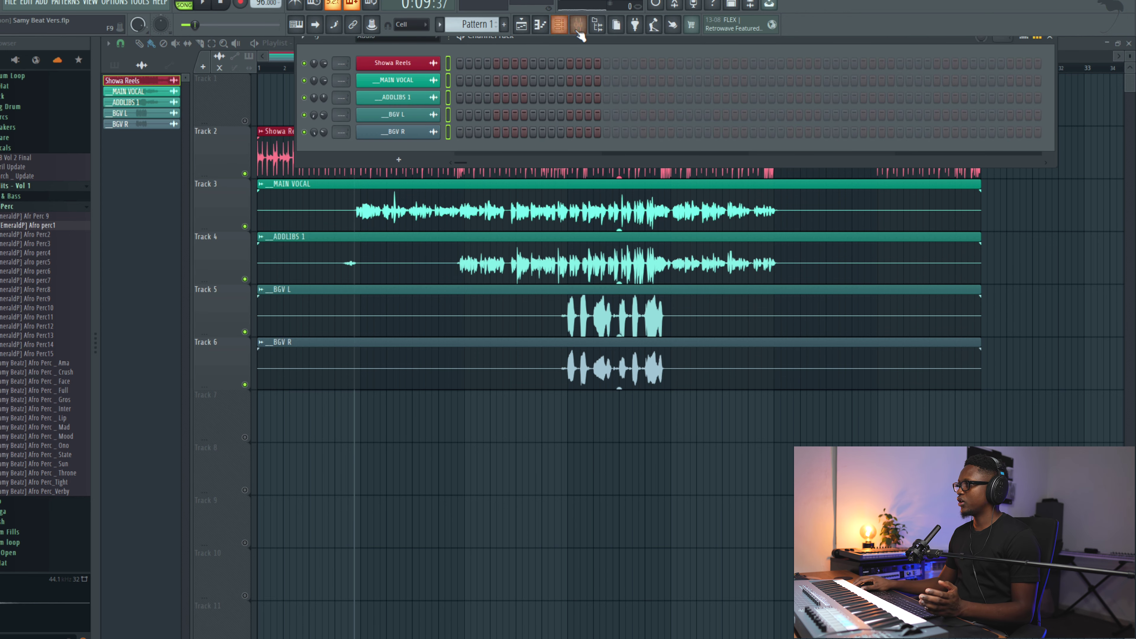
click(578, 27)
right_click(138, 102)
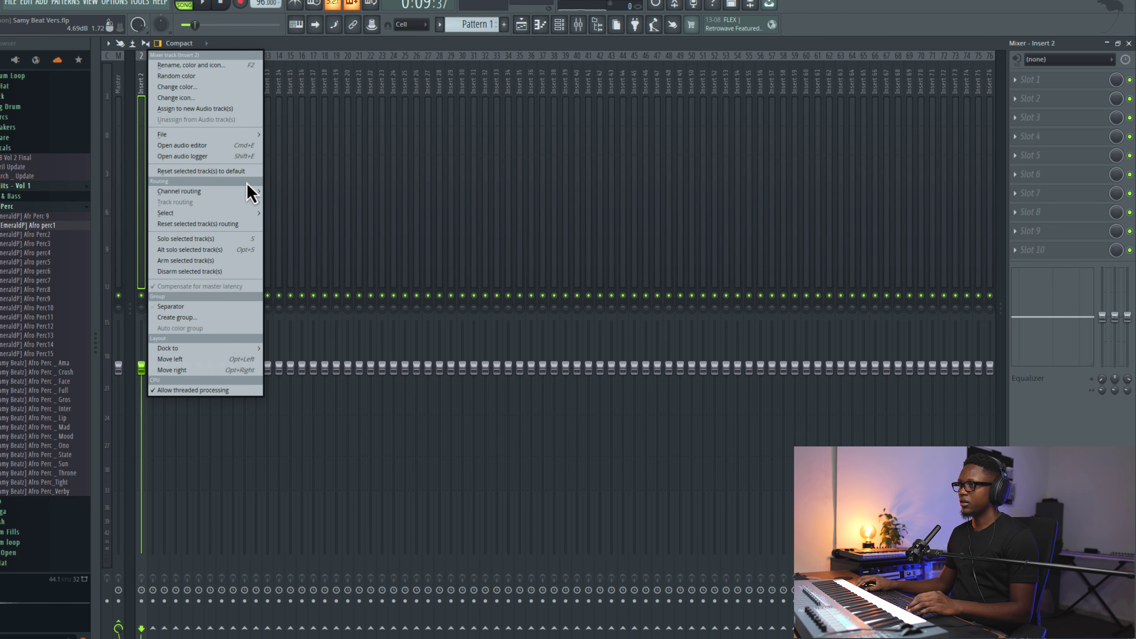
mouse_move(260, 192)
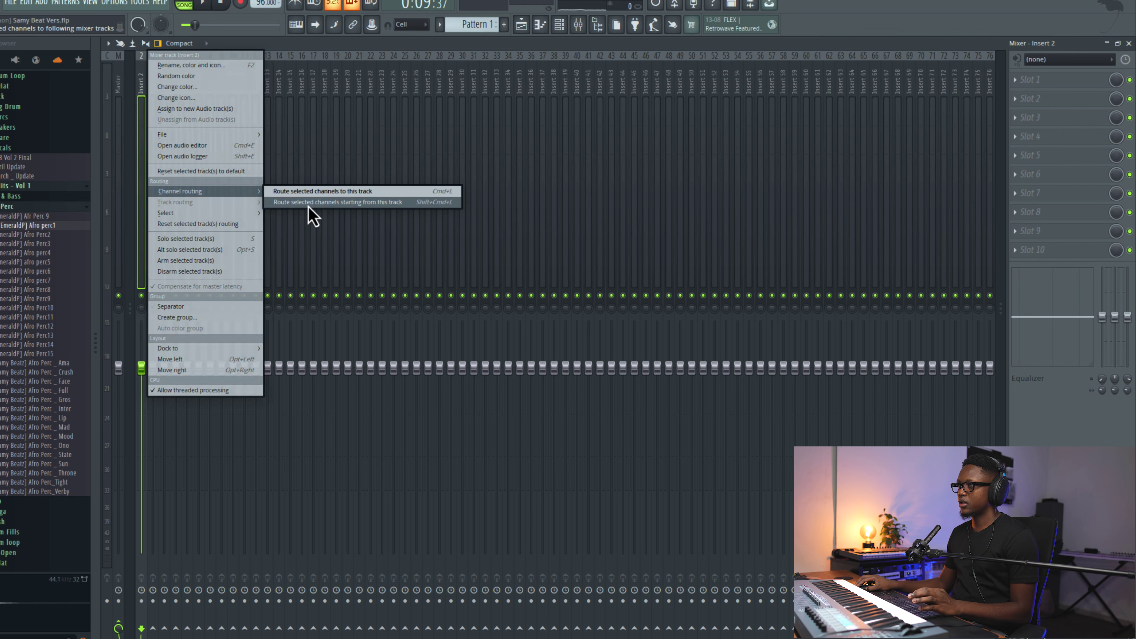
click(358, 203)
- Play the song, solo the MAIN VOCAL mixer track to listen to it, and stop playback
key(space)
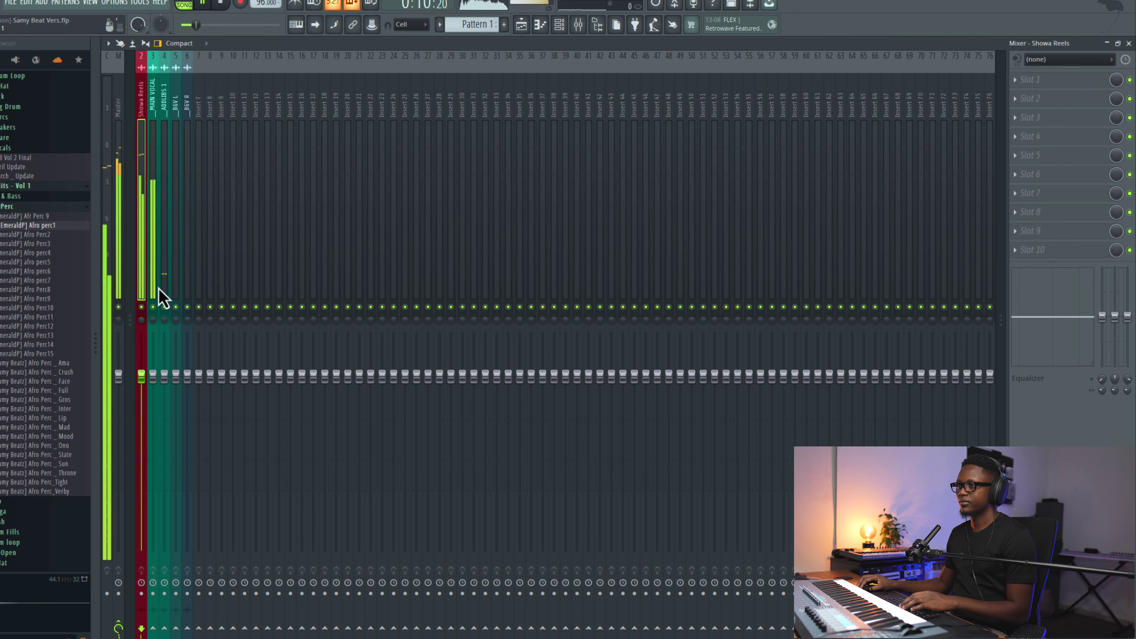
right_click(152, 307)
click(153, 176)
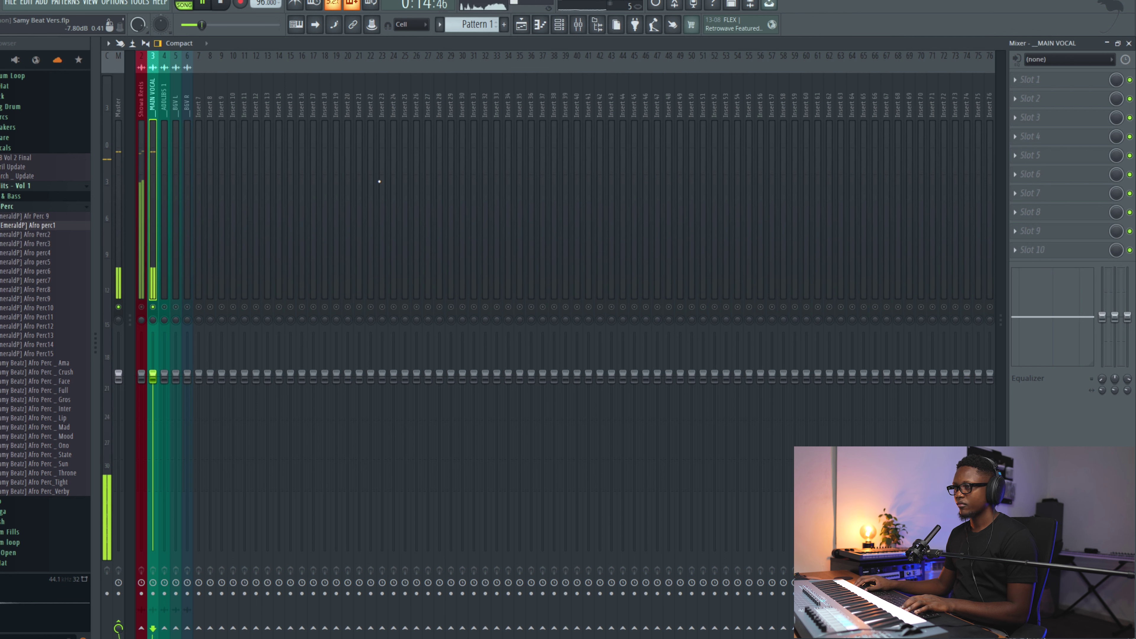
key(space)
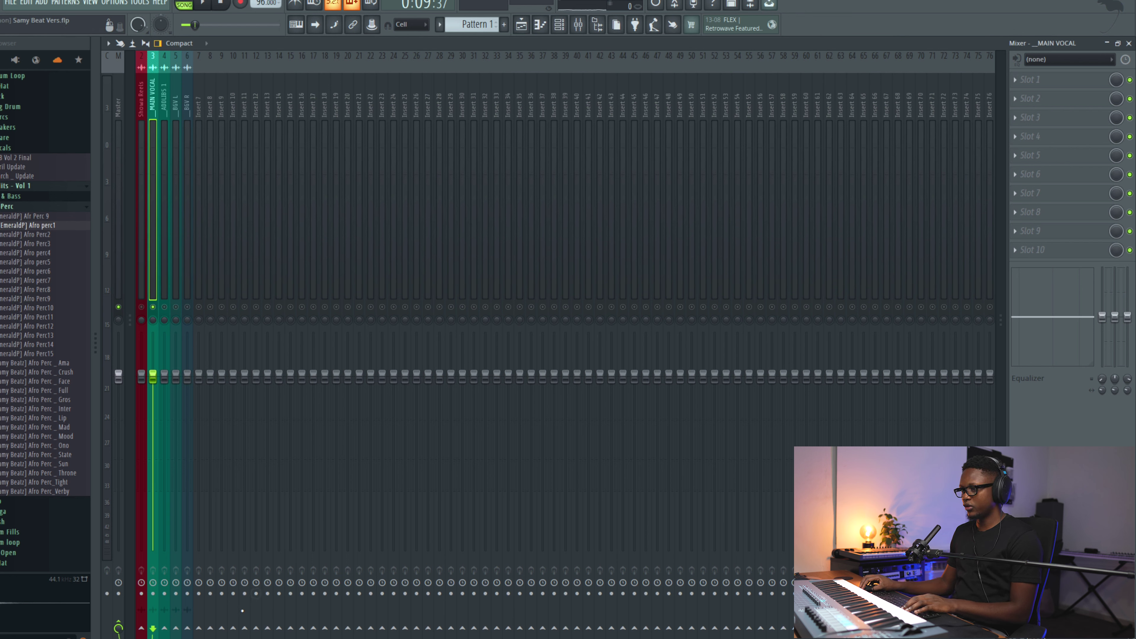
- Route the MAIN VOCAL mixer track only to Insert 12 and play the song to check the signal
right_click(257, 629)
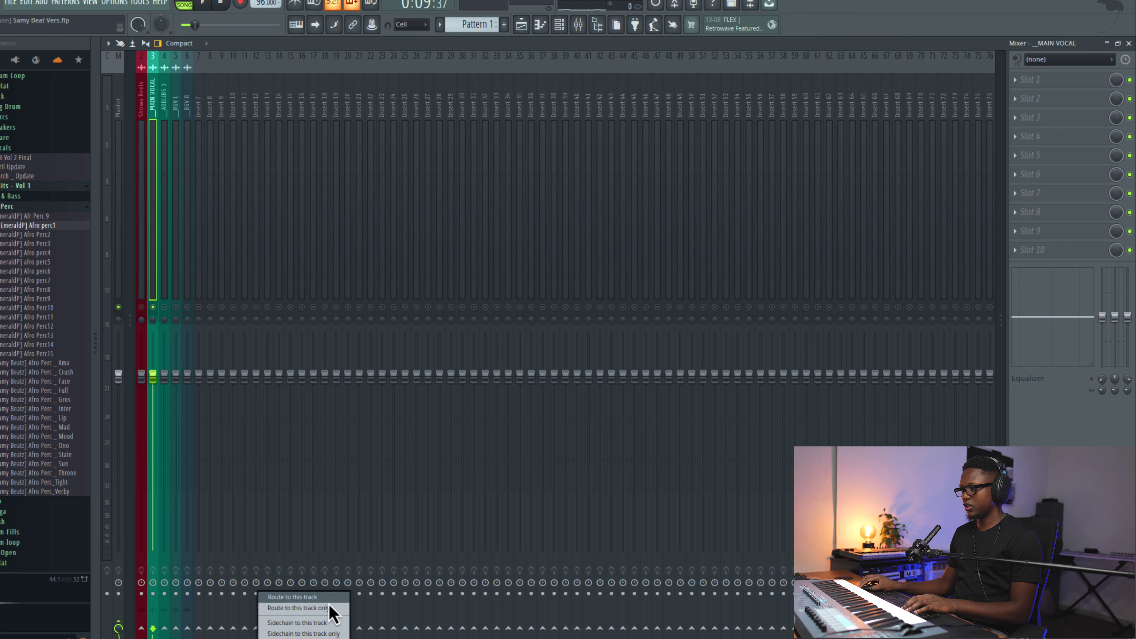
click(318, 610)
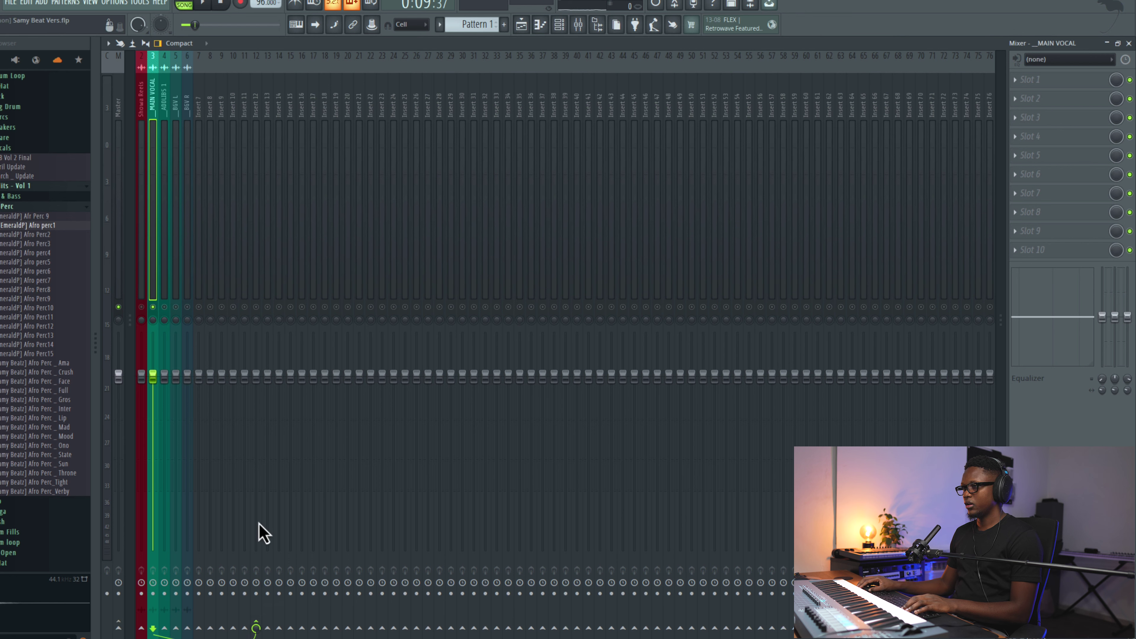
key(space)
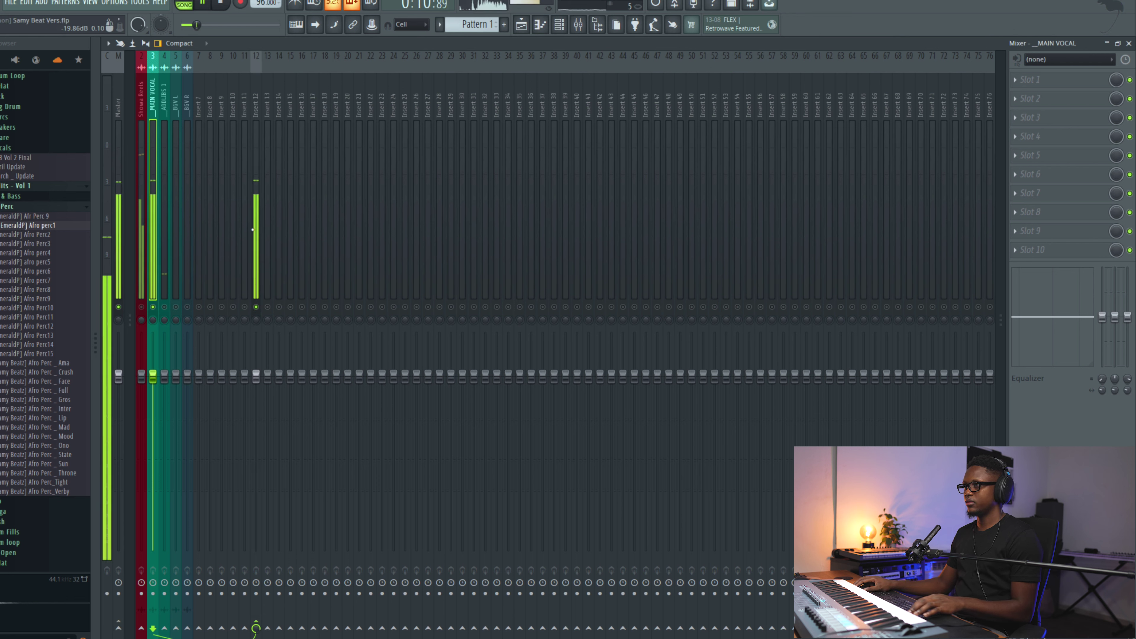
- Rename mixer track Insert 12 as Lead Vocals
middle_click(254, 186)
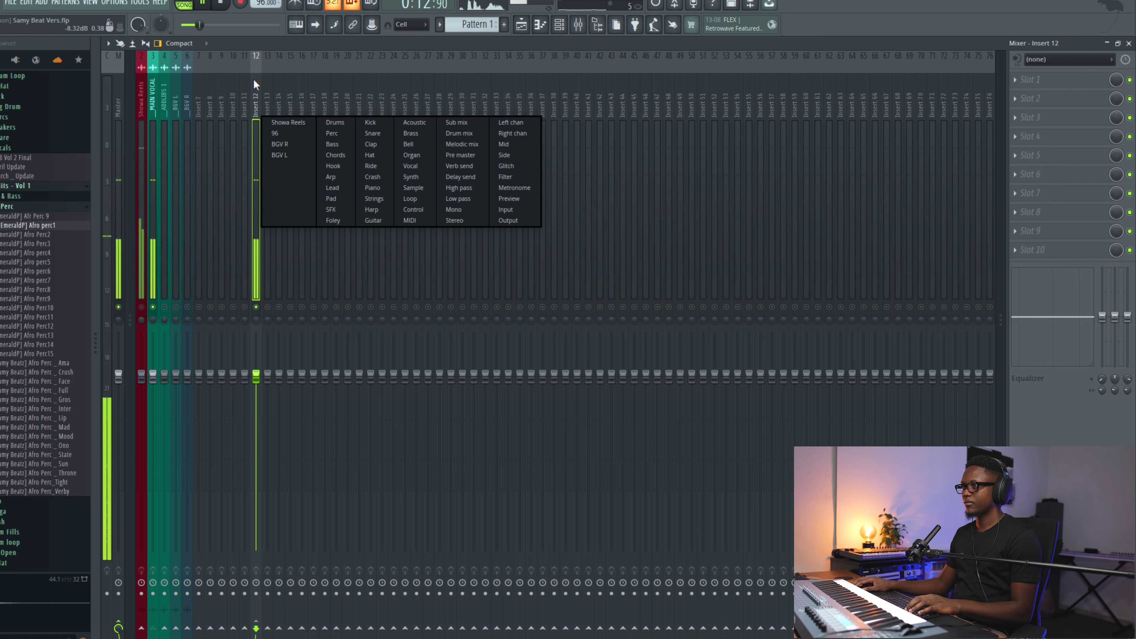
text(Lead)
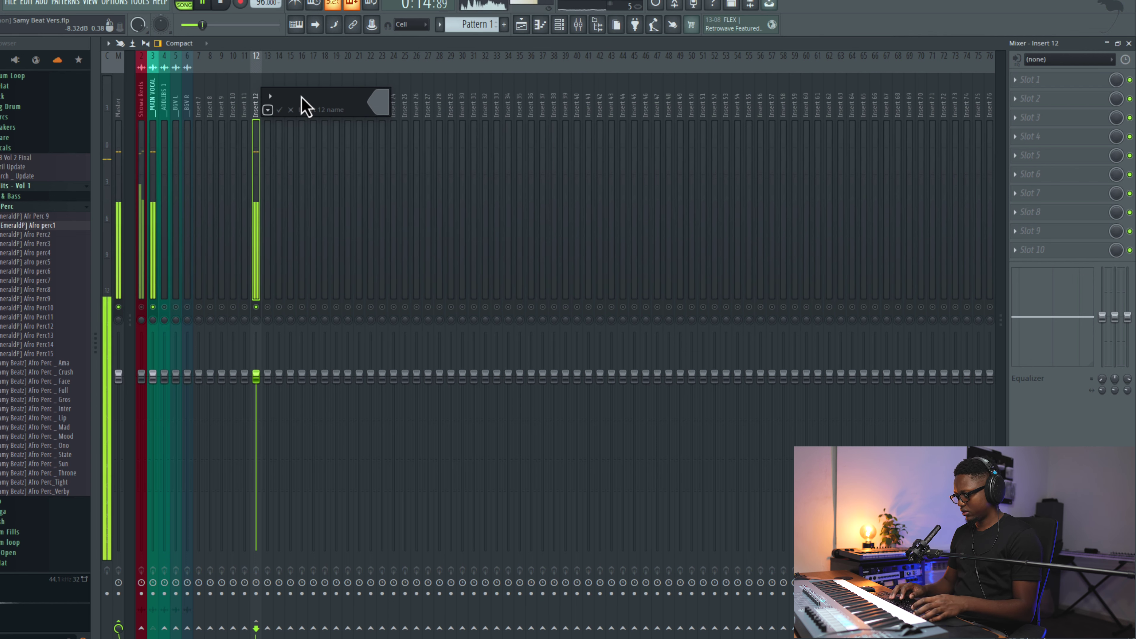
text( Vocals)
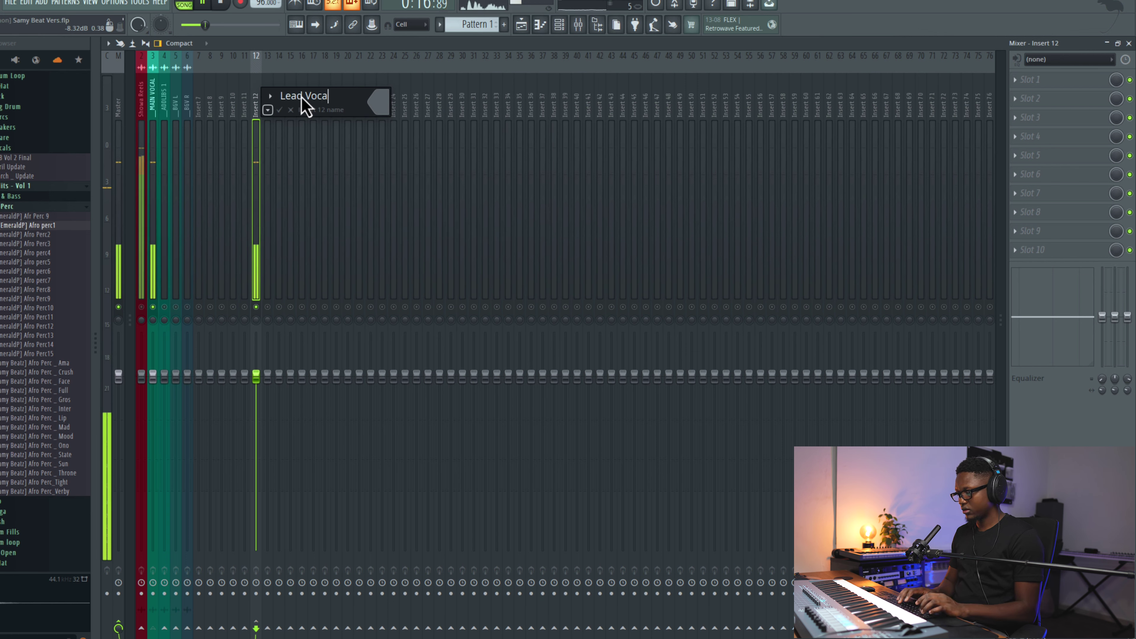
key(Return)
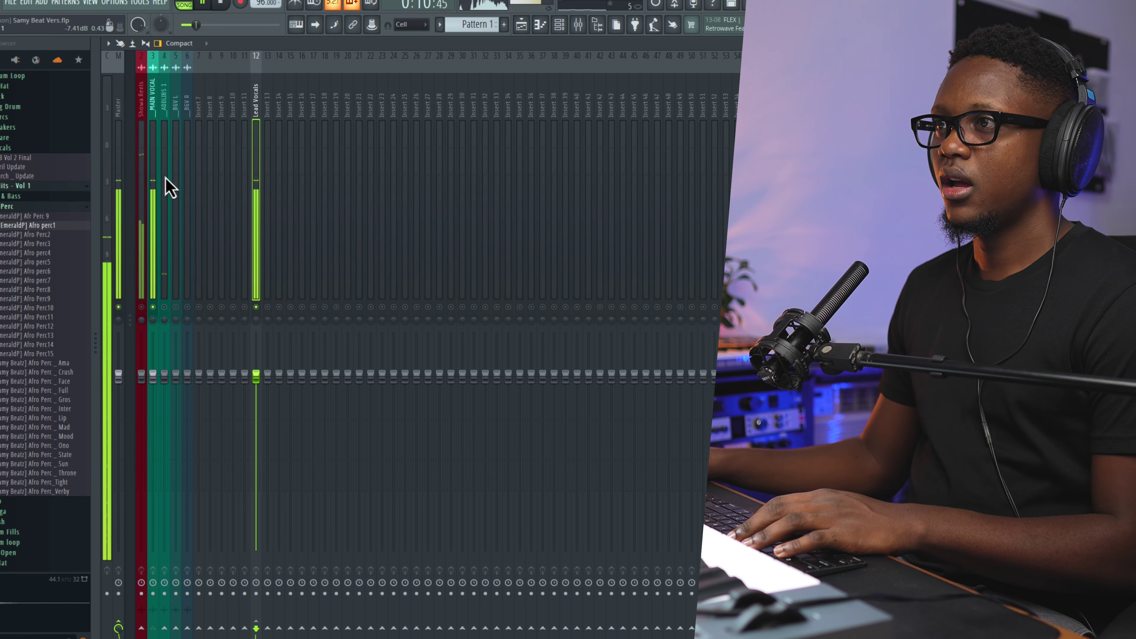
- Select the ADDLIBS 1, BGV L and BGV R mixer tracks together and route them to Insert 13
key(space)
click(175, 175)
drag(163, 170, 188, 169)
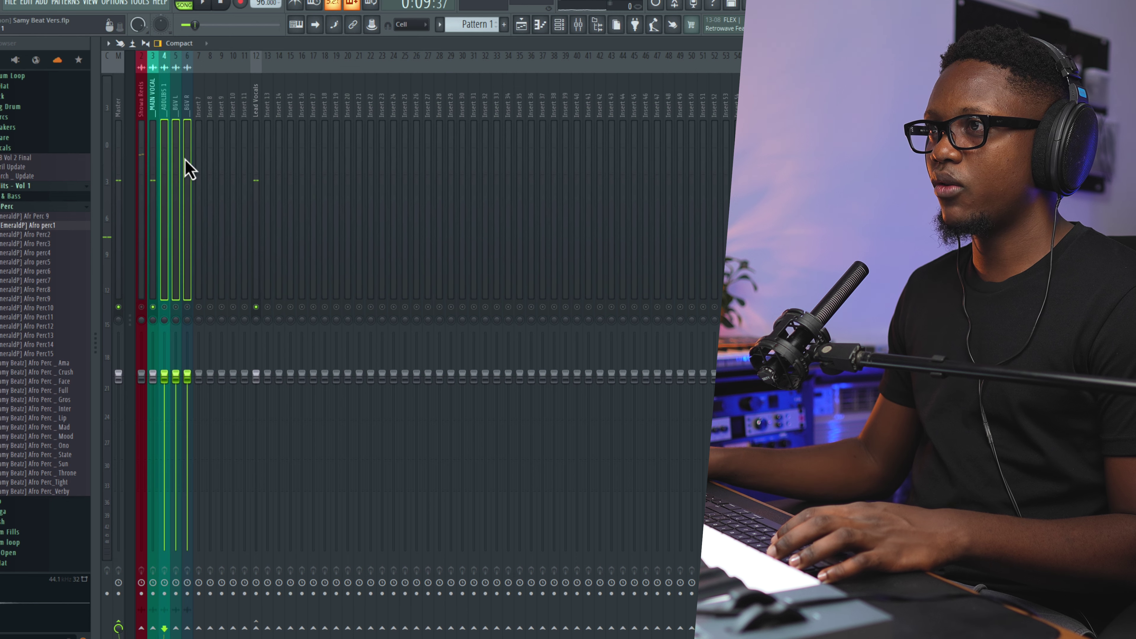
key(space)
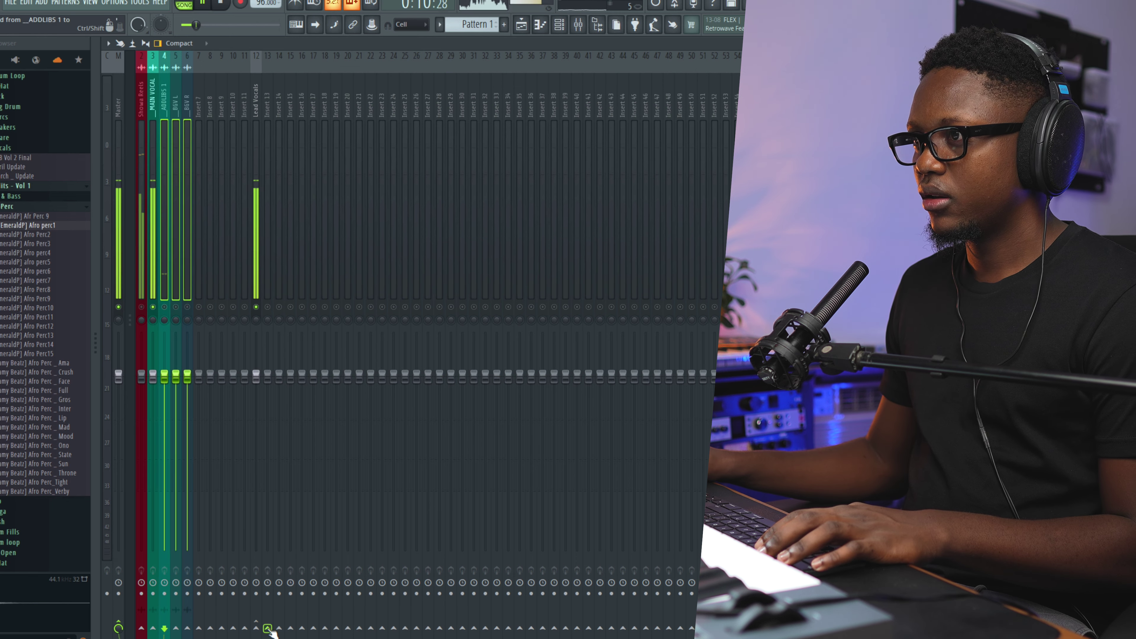
key(space)
right_click(267, 629)
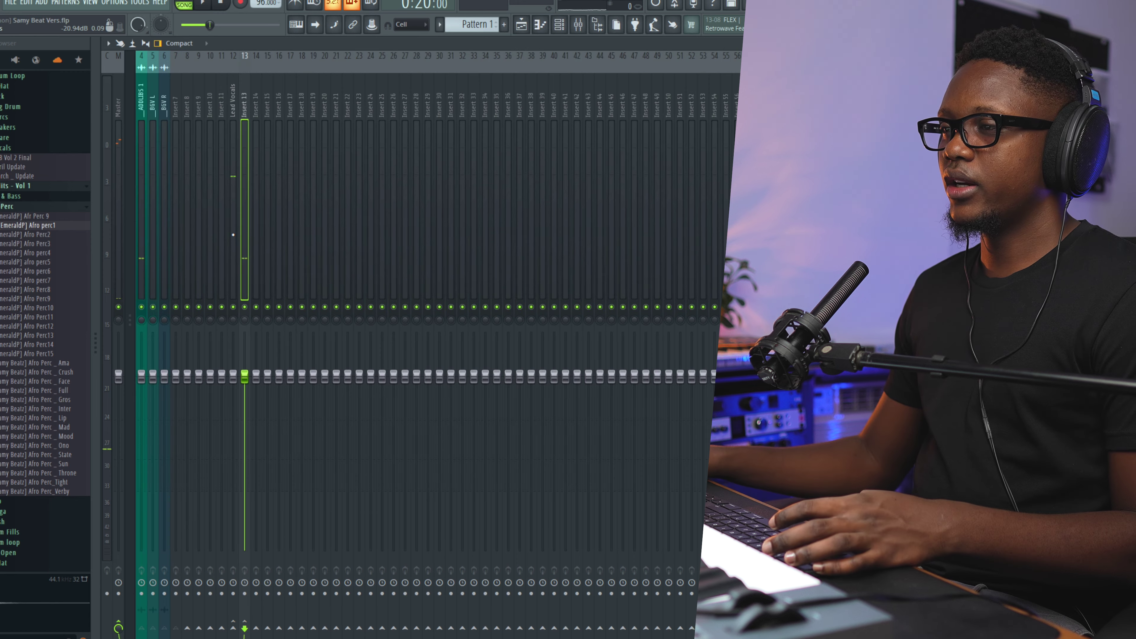
- Rename mixer track Insert 13 as BGV
key(shift+Left)
key(shift+Left)
key(Right)
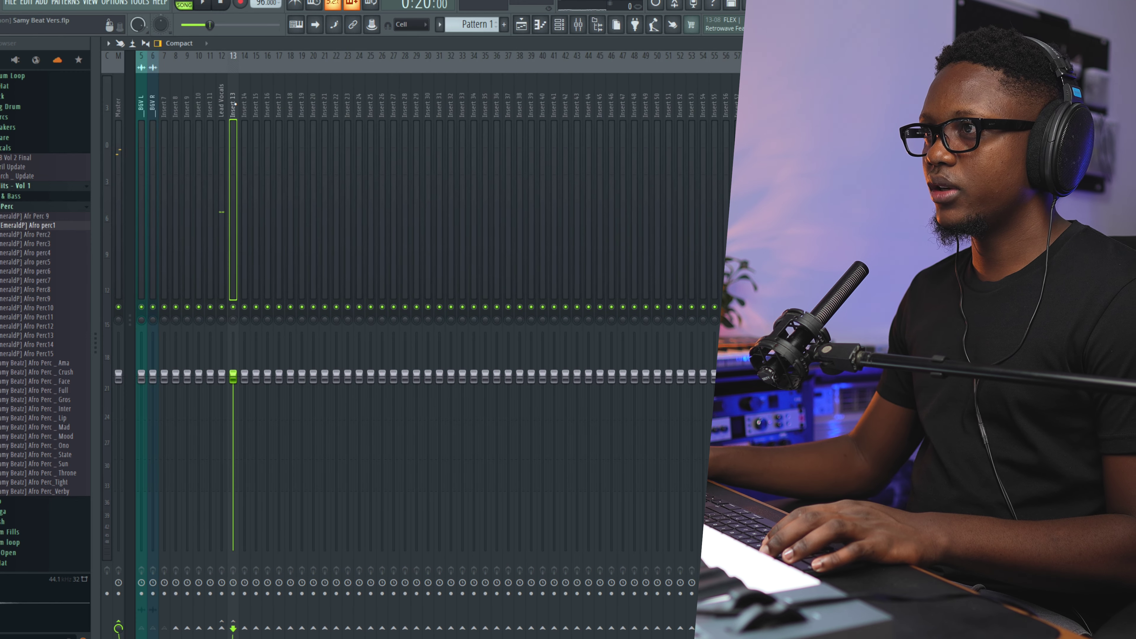
scroll(233, 125, up, 4)
middle_click(279, 94)
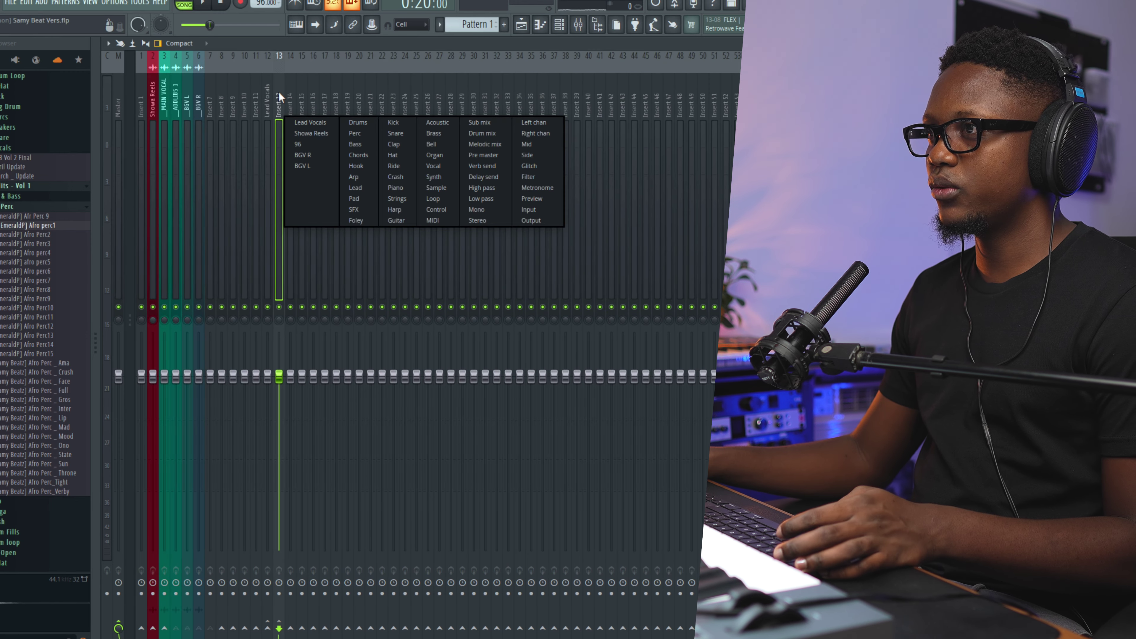
click(317, 103)
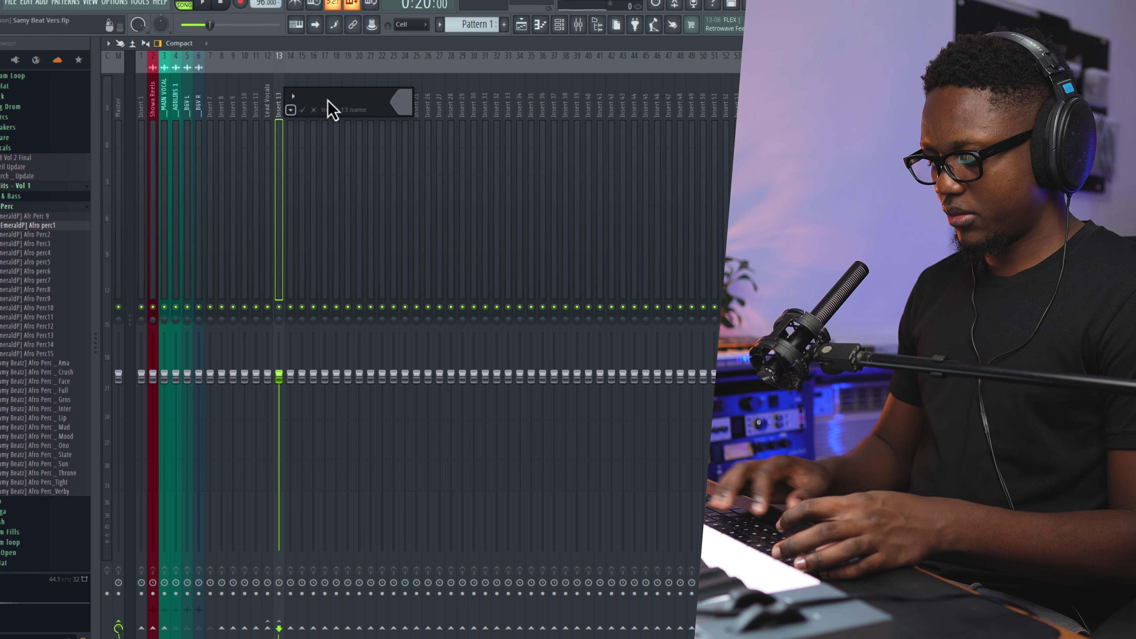
text(NGV)
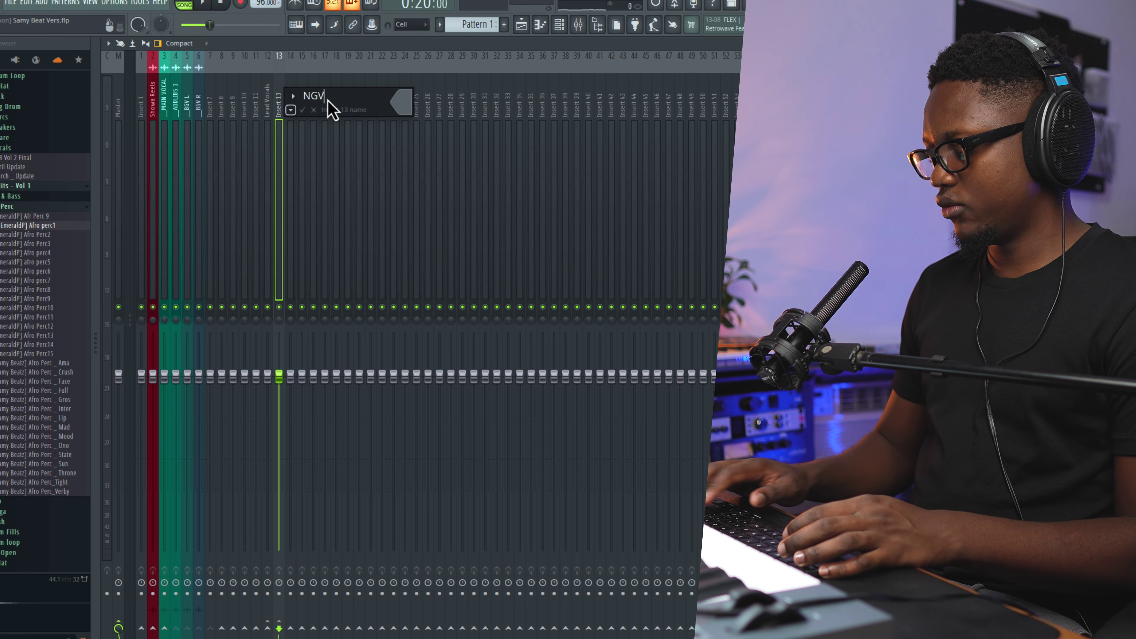
key(BackSpace)
key(BackSpace)
text(BGV)
key(Return)
- Select the Lead Vocals and BGV bus tracks and route both only to Insert 14
scroll(225, 139, down, 2)
mouse_move(248, 116)
mouse_down()
mouse_move(267, 123)
mouse_move(254, 121)
mouse_up()
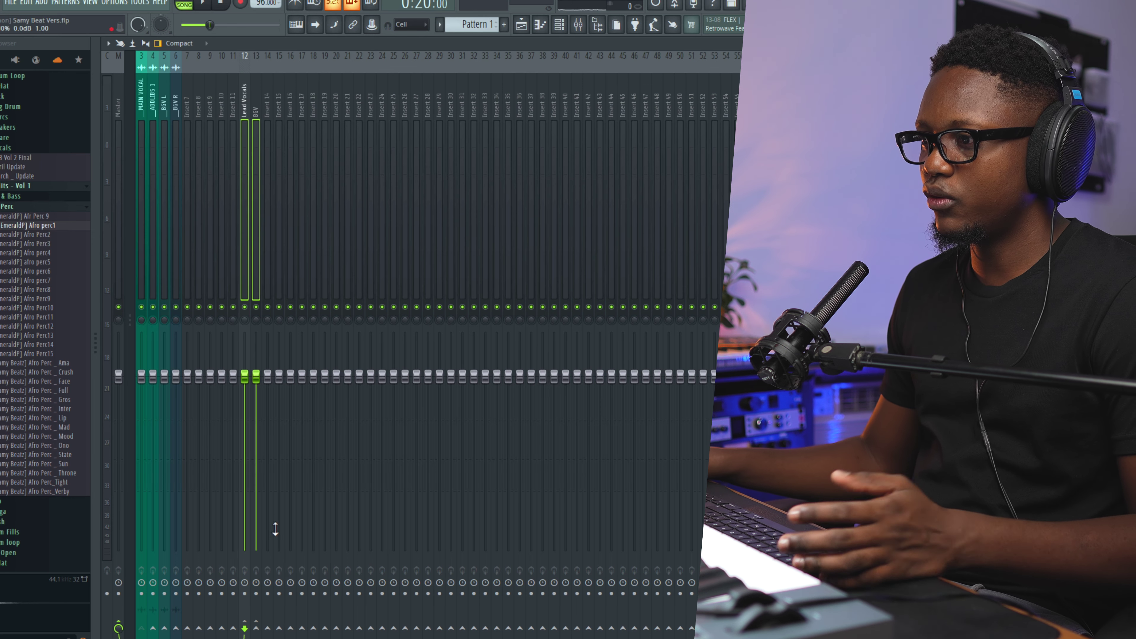
right_click(267, 629)
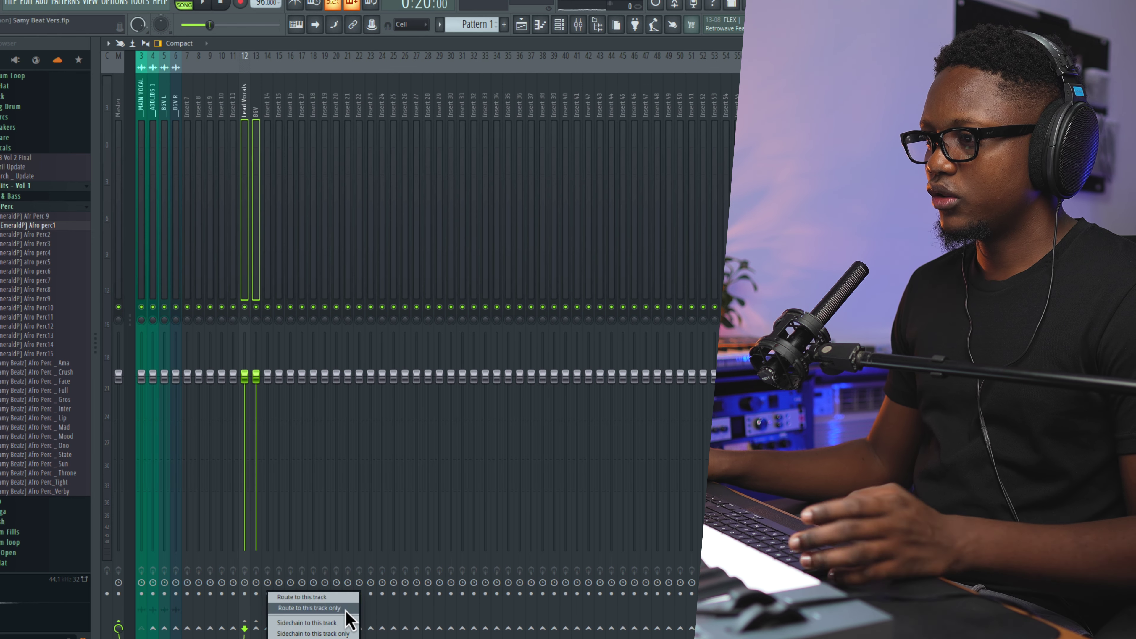
click(323, 609)
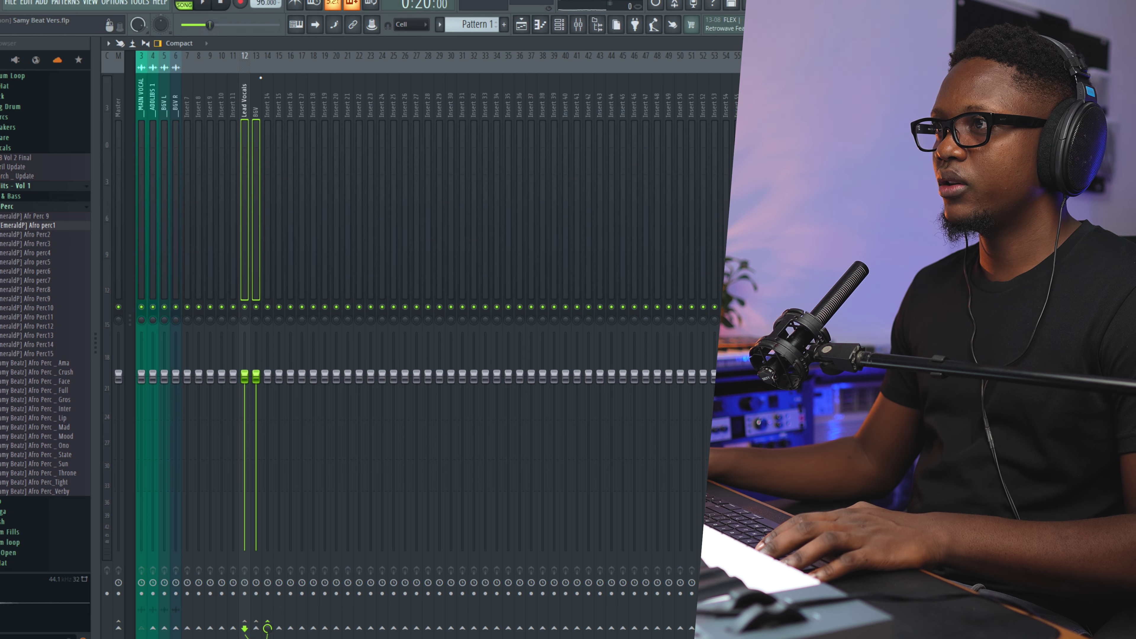
- Rename mixer track Insert 14 as All Vocals
click(268, 90)
key(F2)
key(F2)
key(F2)
key(F2)
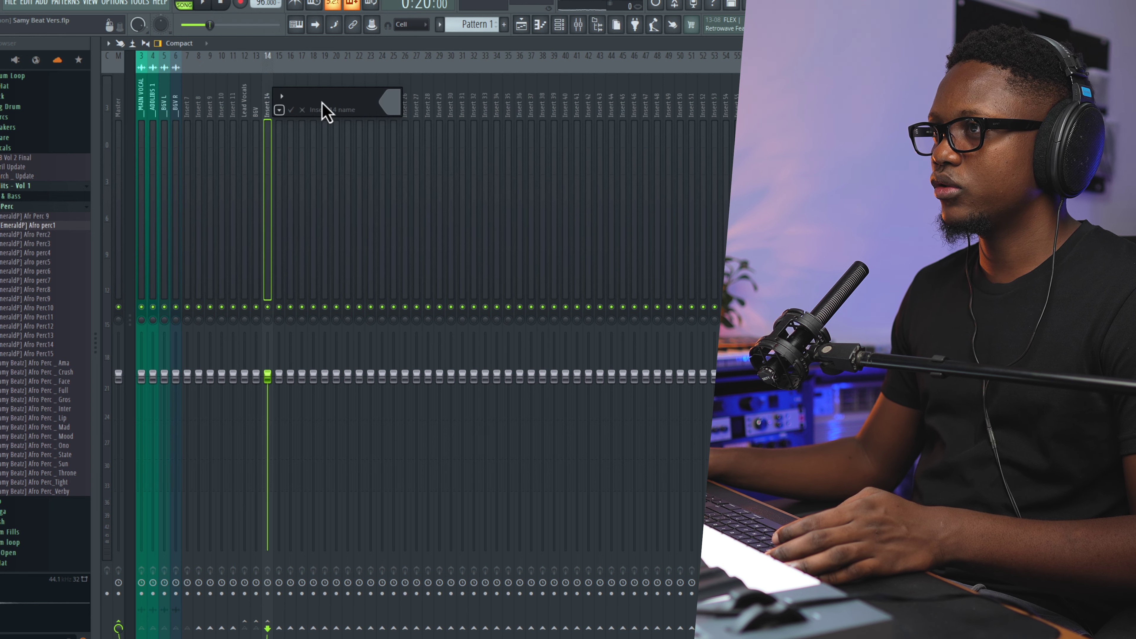
text(All)
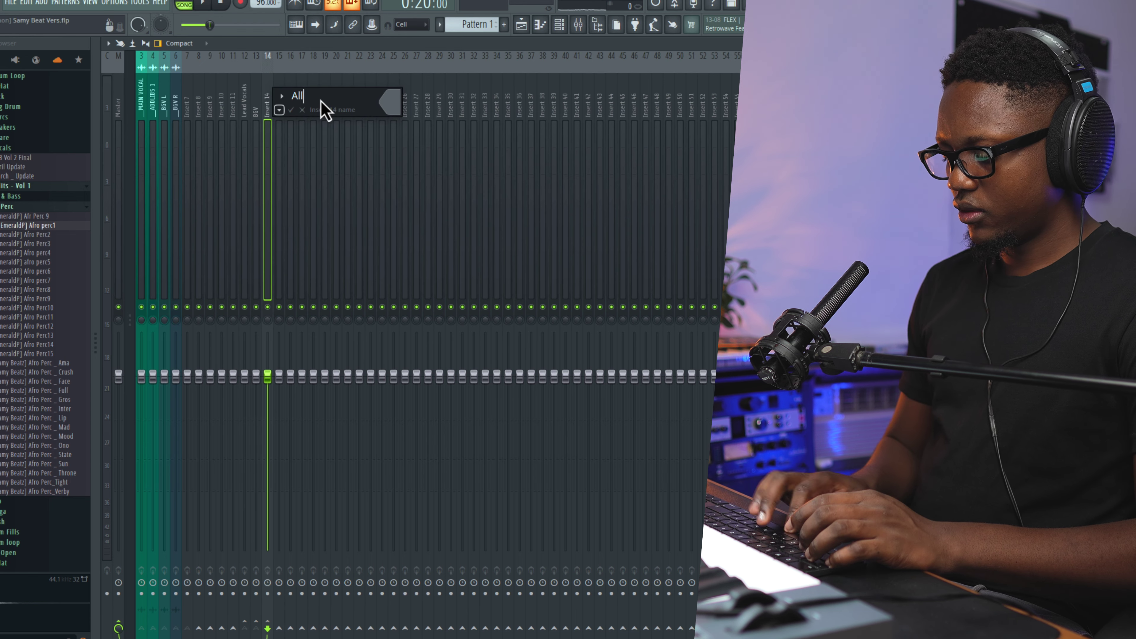
text( Vocals)
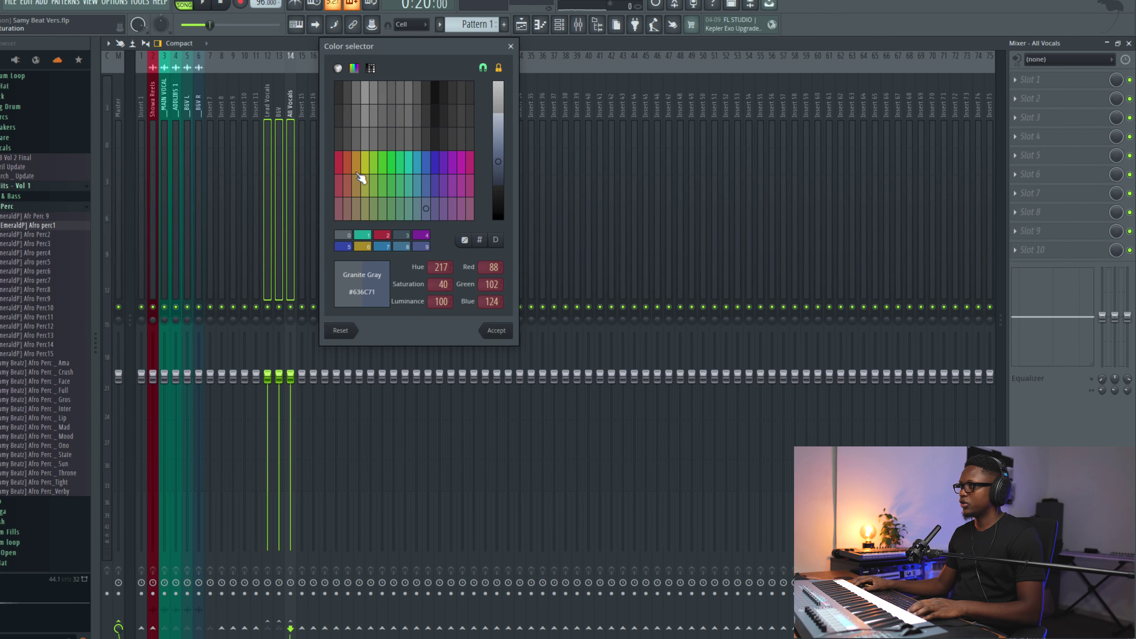
- Color the Lead Vocals, BGV and All Vocals tracks purple and dock them to the right side of the mixer
click(464, 167)
click(495, 331)
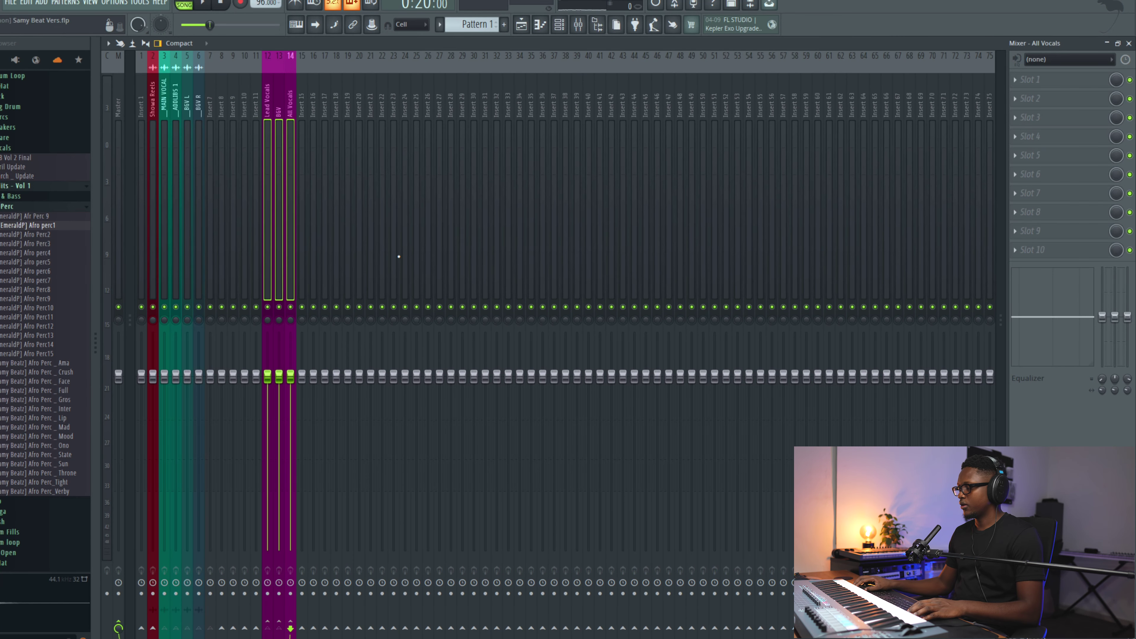
right_click(279, 115)
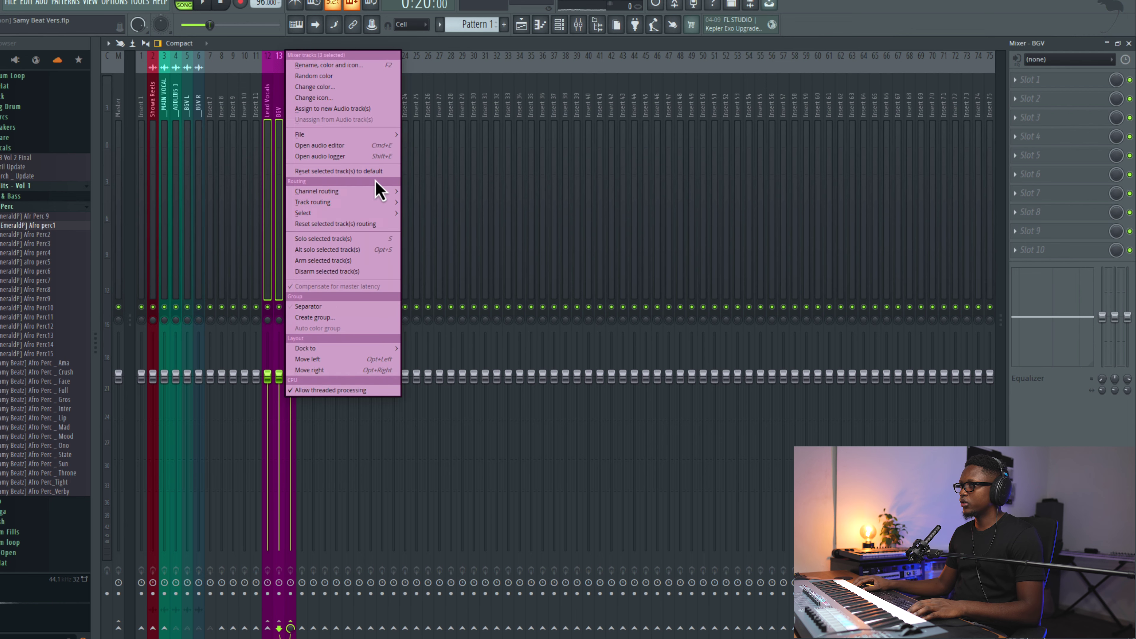
mouse_move(394, 349)
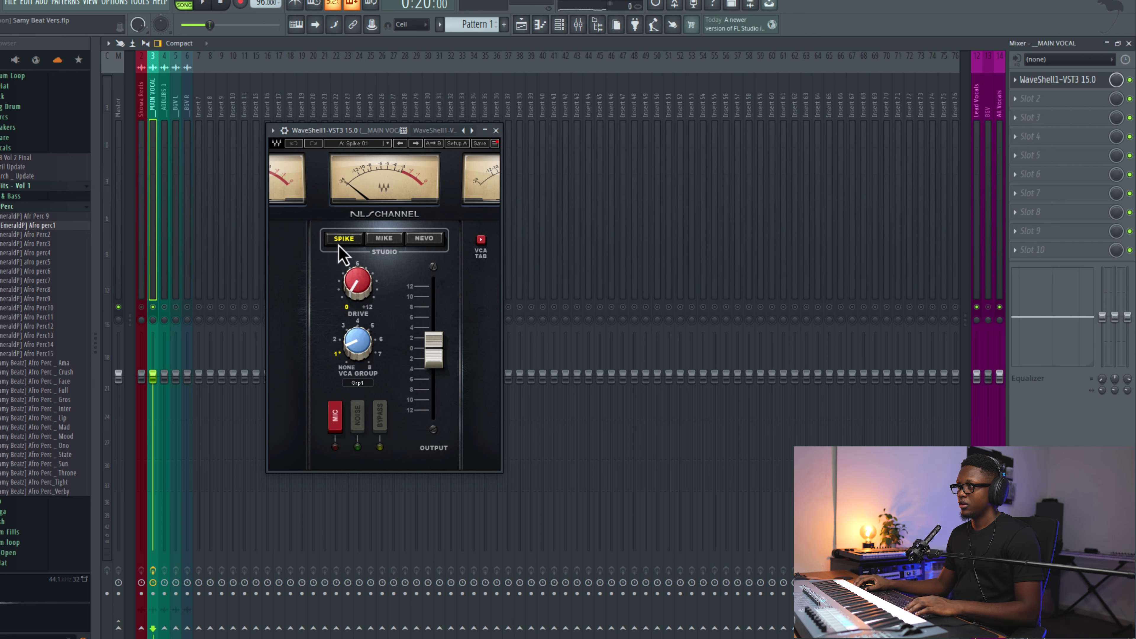
- Switch the NLS Channel on the MAIN VOCAL track to the NEVO studio and raise its drive to about 6 during playback
click(384, 239)
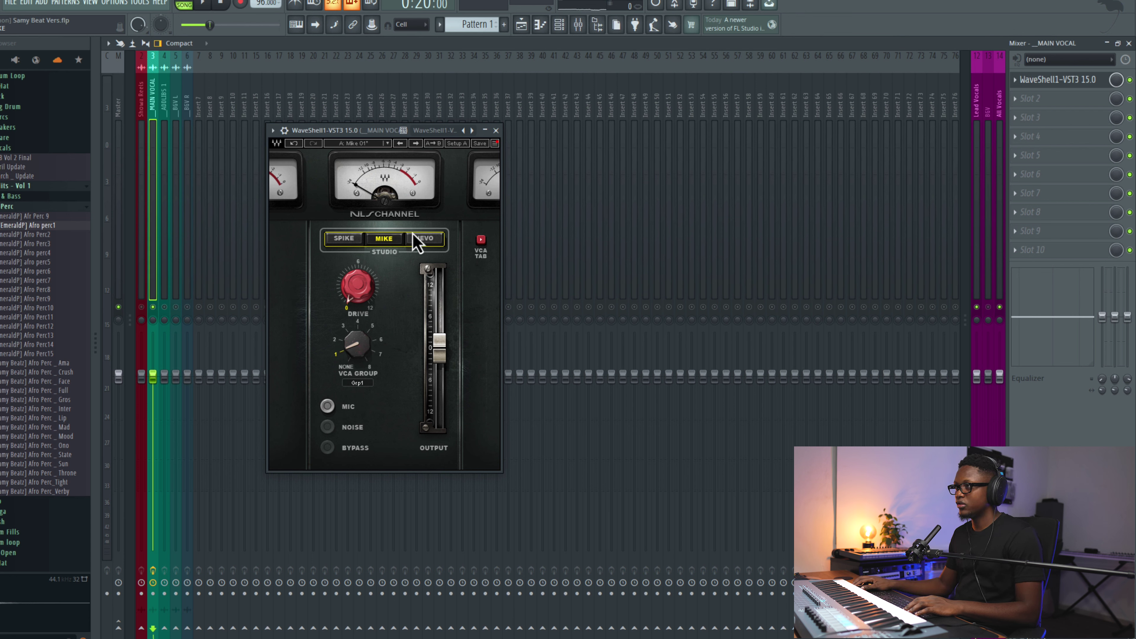
click(423, 239)
key(space)
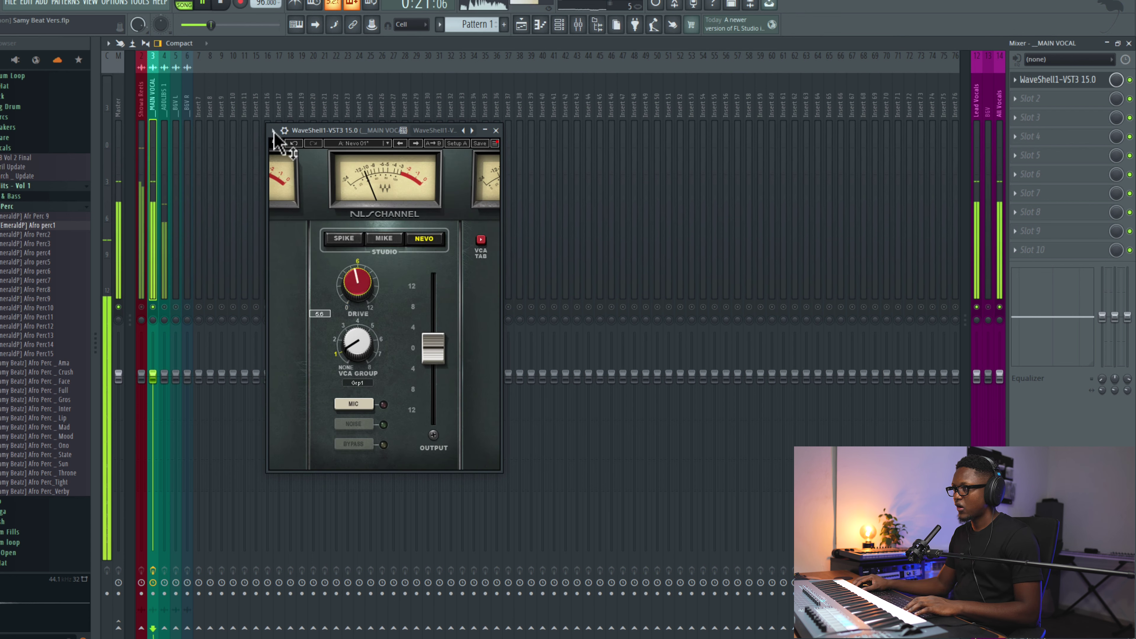
drag(266, 88, 277, 218)
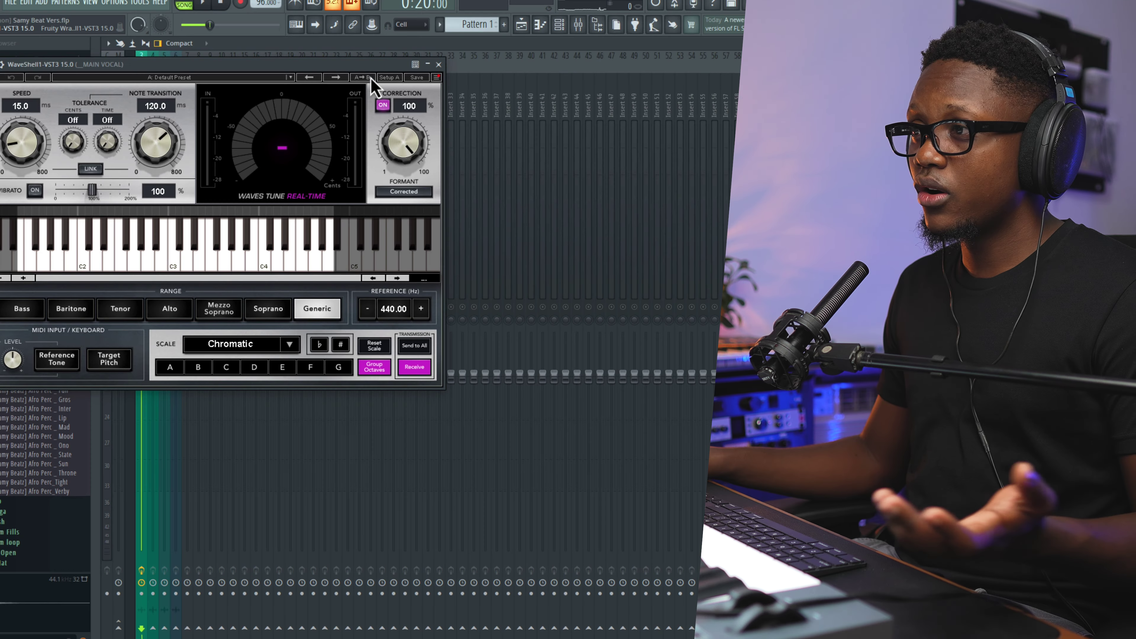
- Set Waves Tune Real-Time on the MAIN VOCAL to D Natural Minor and reduce the note transition to 0.1 ms while listening
click(252, 371)
click(240, 349)
click(241, 349)
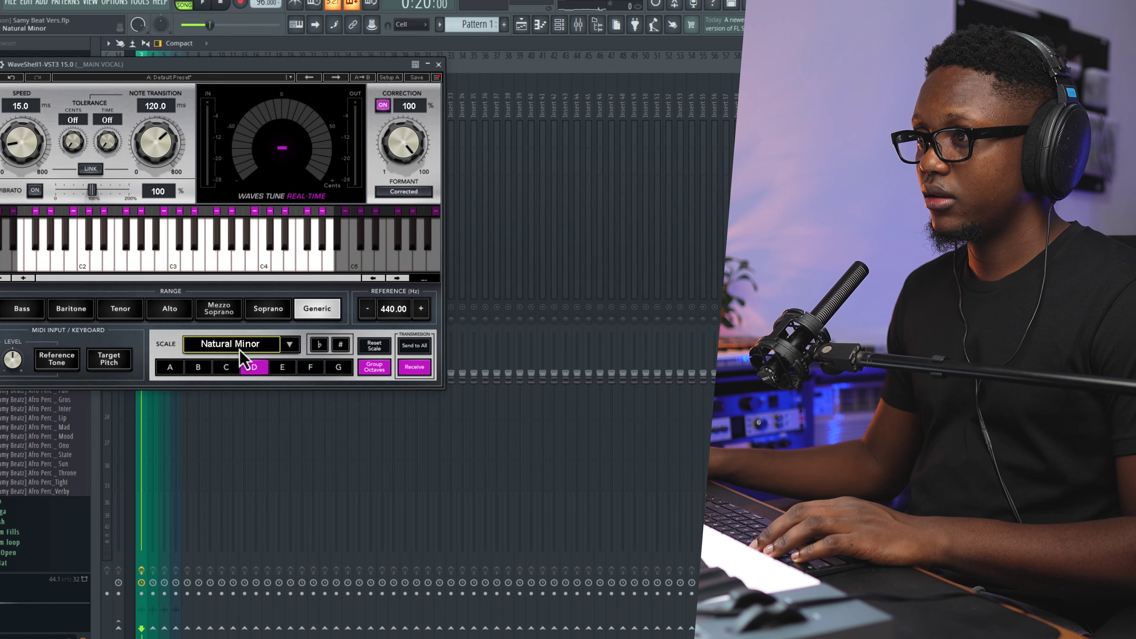
key(space)
drag(162, 138, 169, 217)
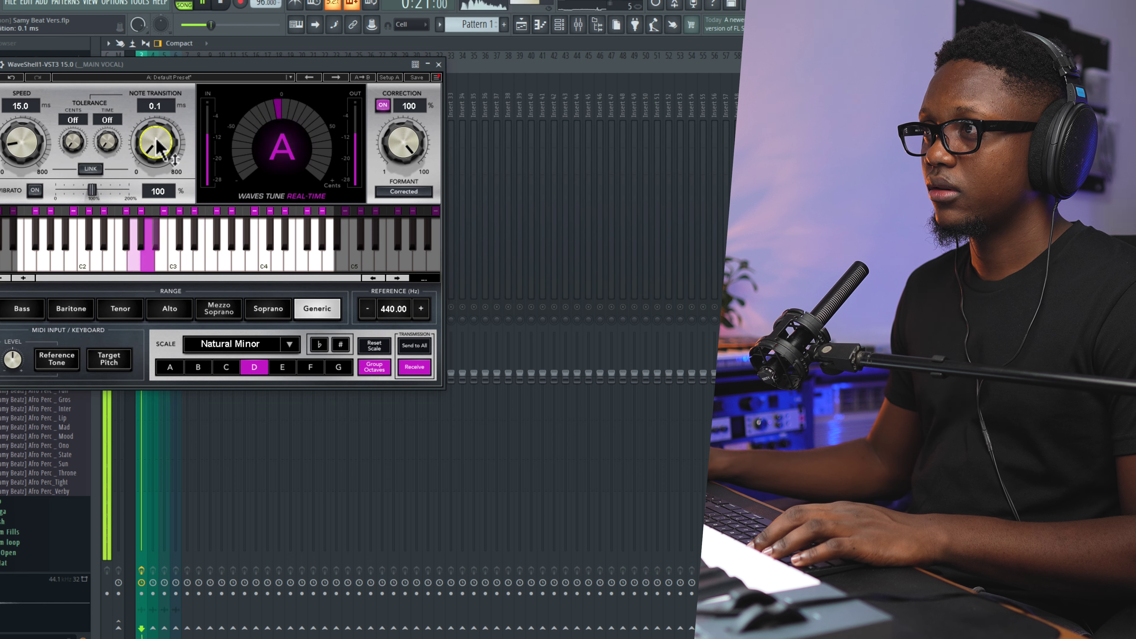
key(space)
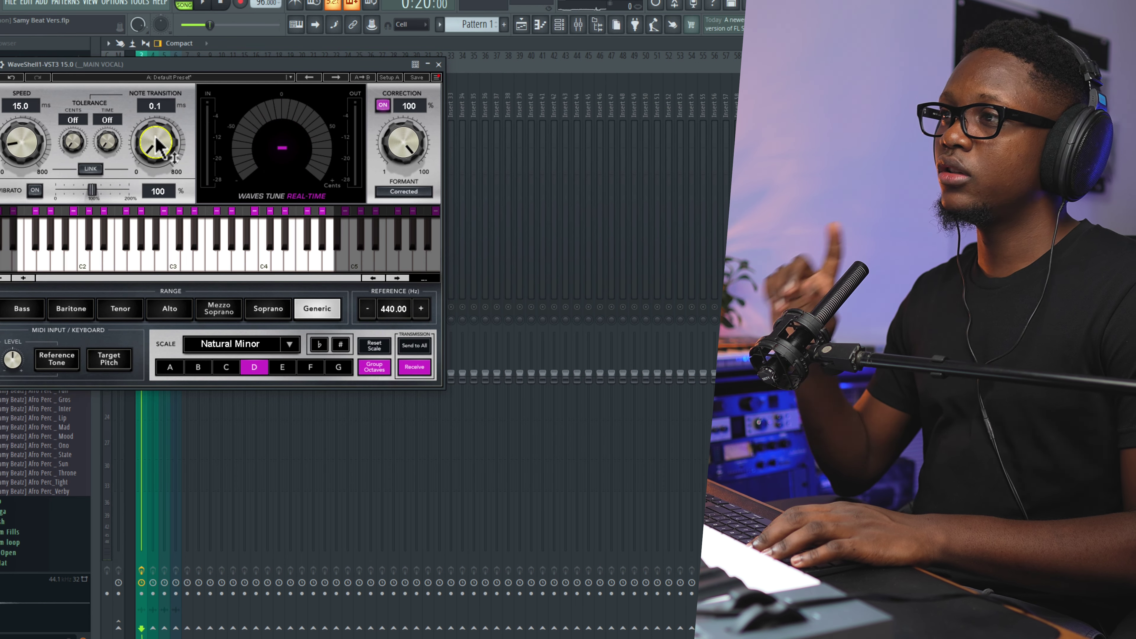
- Audition the pitch correction with B as the scale root and set the root back to D
click(199, 367)
key(space)
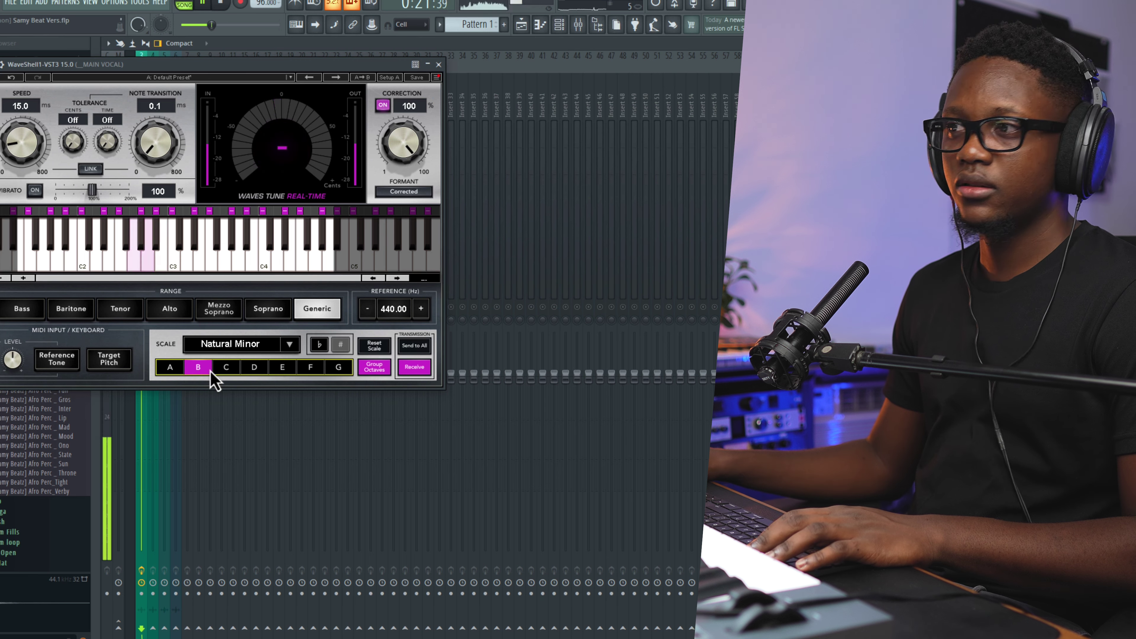
key(space)
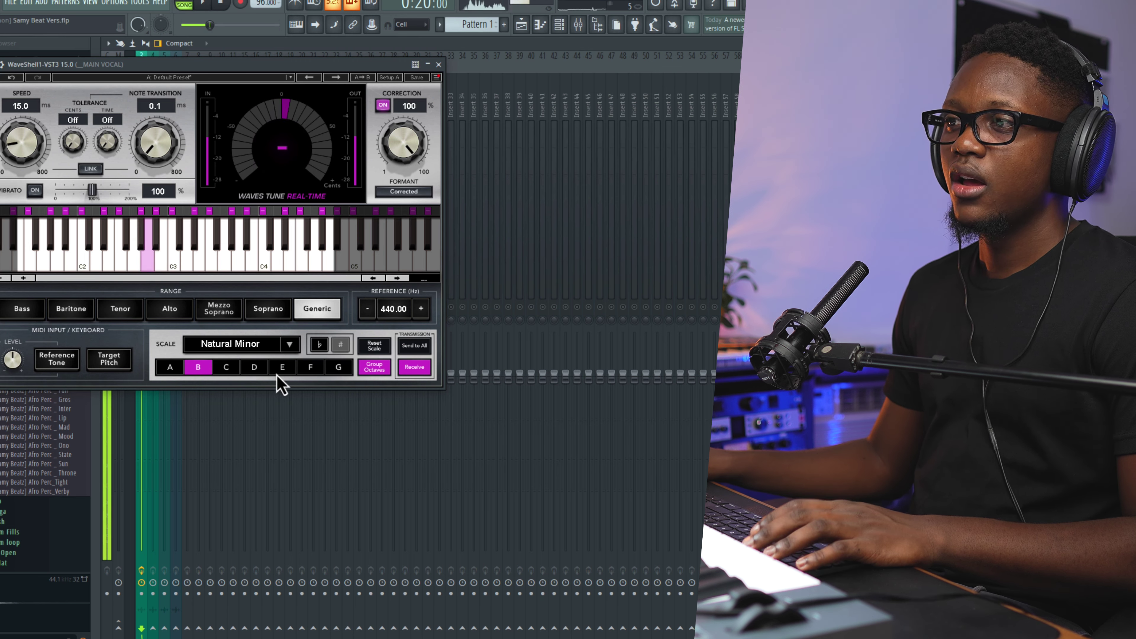
click(254, 368)
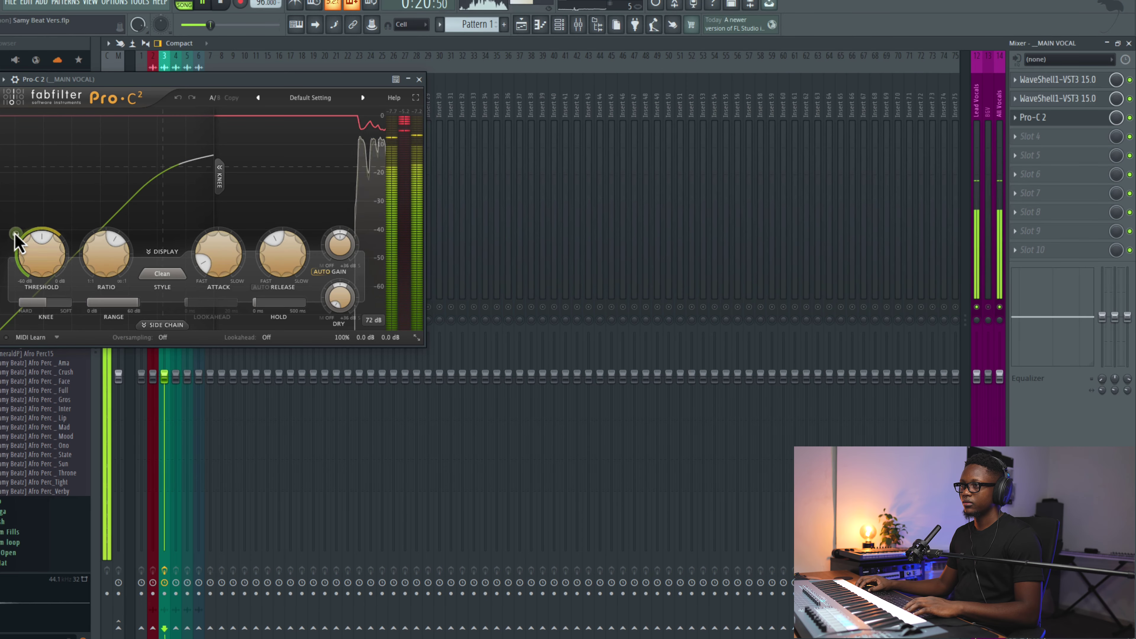
- Raise the threshold and lengthen the attack of Pro-C 2 on the MAIN VOCAL track, and close the compressor
click(15, 234)
drag(55, 249, 41, 217)
mouse_move(207, 252)
mouse_down()
mouse_move(206, 230)
mouse_move(198, 238)
mouse_up()
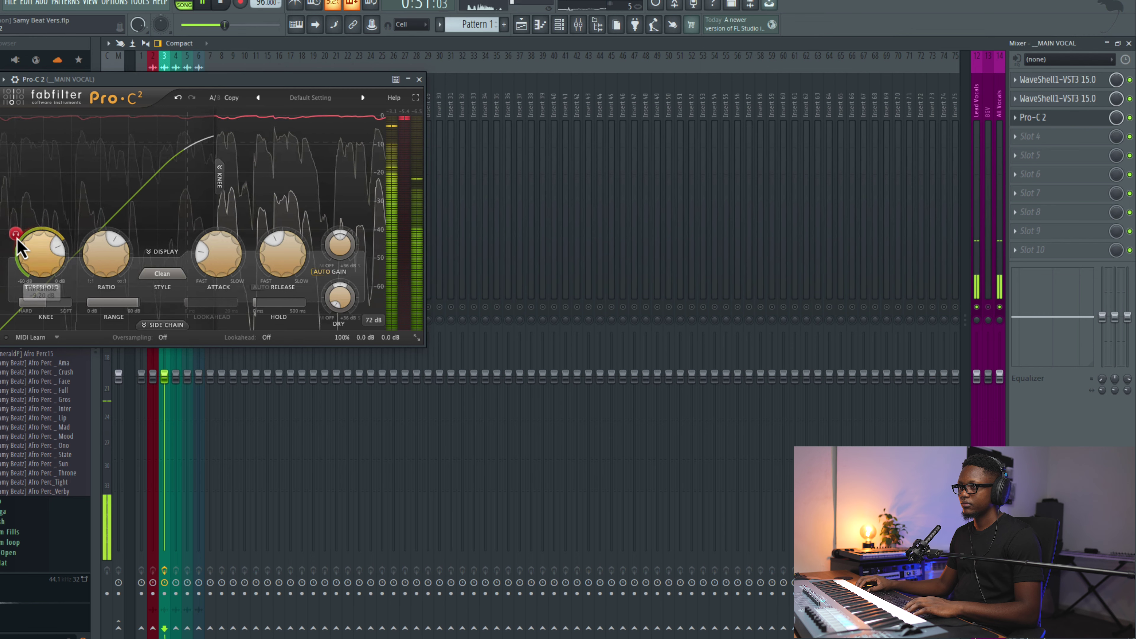
click(420, 80)
- Try a slightly lower MAIN VOCAL fader level and listen to the playback
drag(160, 371, 159, 376)
key(space)
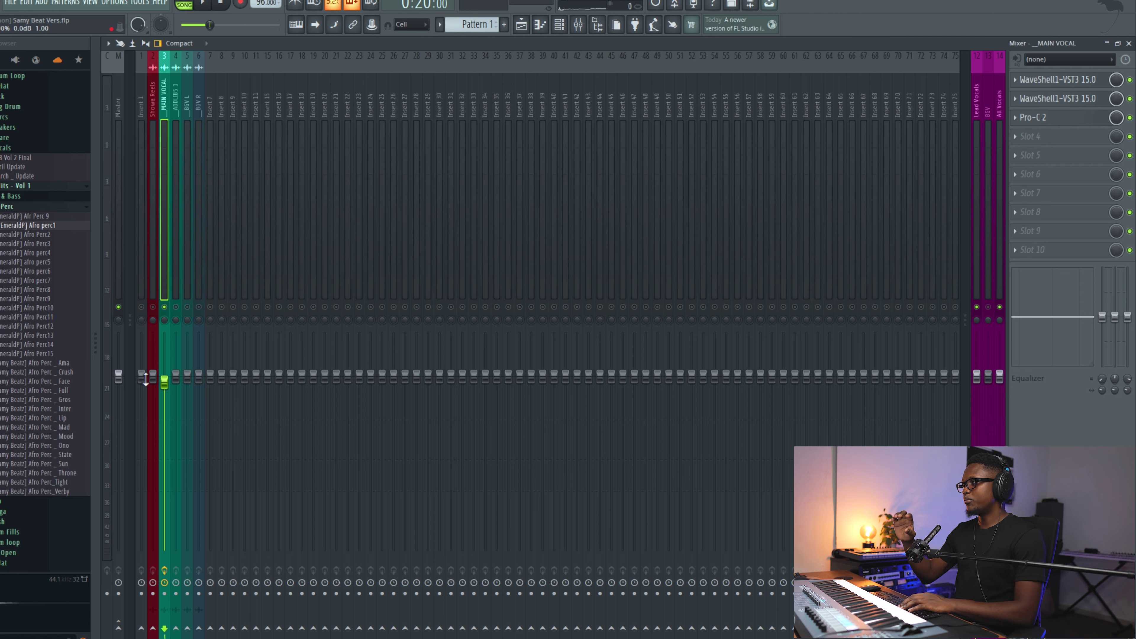
key(space)
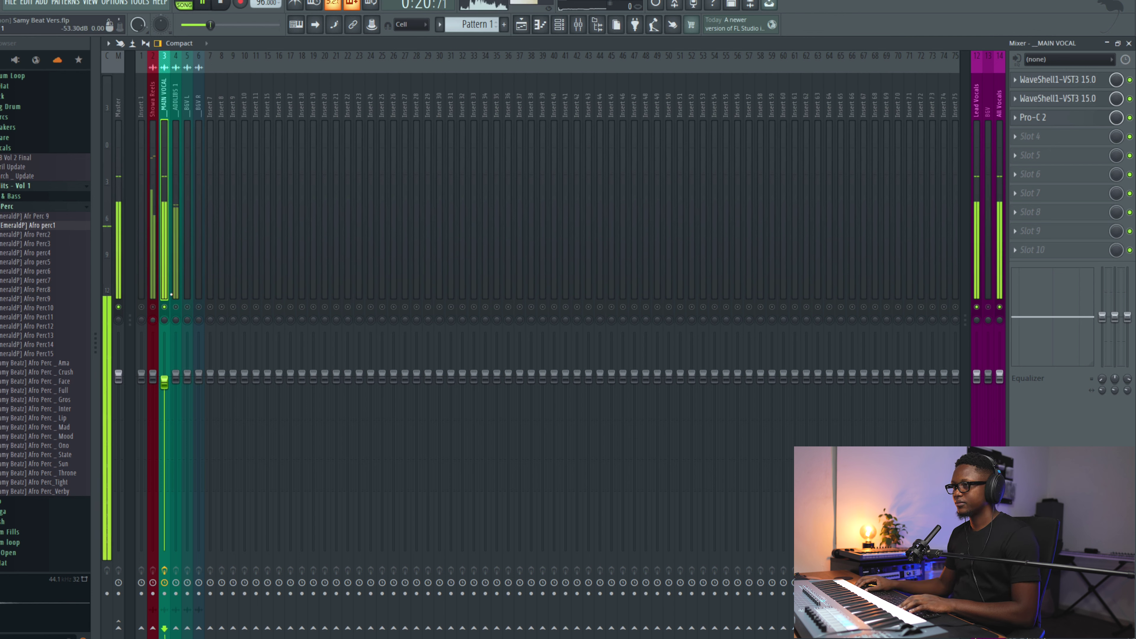
key(space)
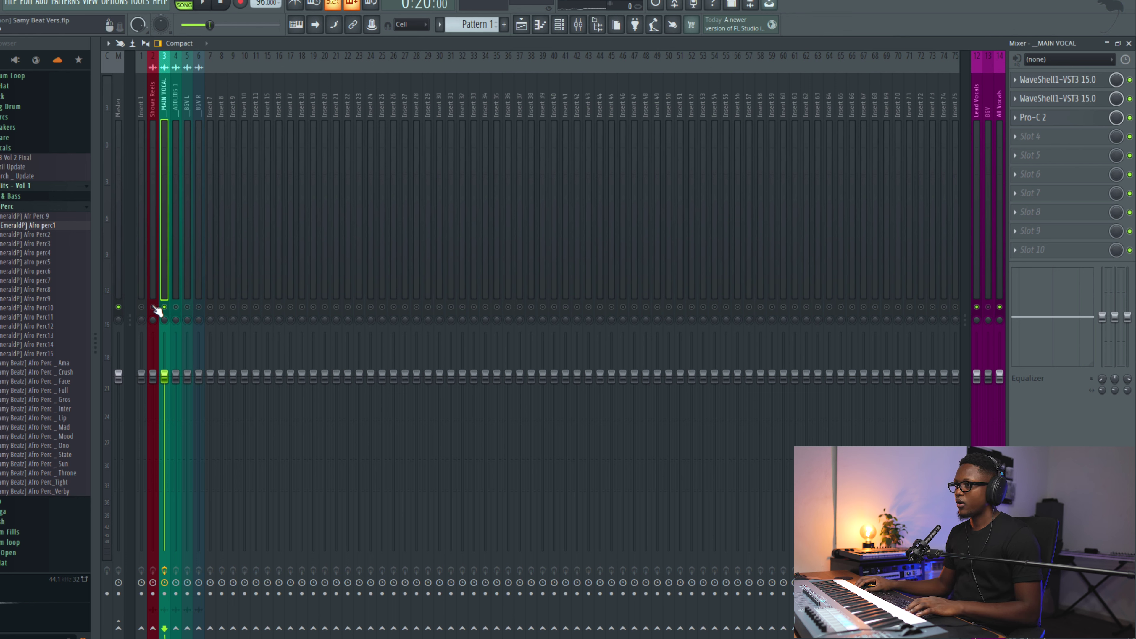
- In the playlist, solo the Showa Reels track during playback and unmute the MAIN VOCAL track alongside it
click(523, 25)
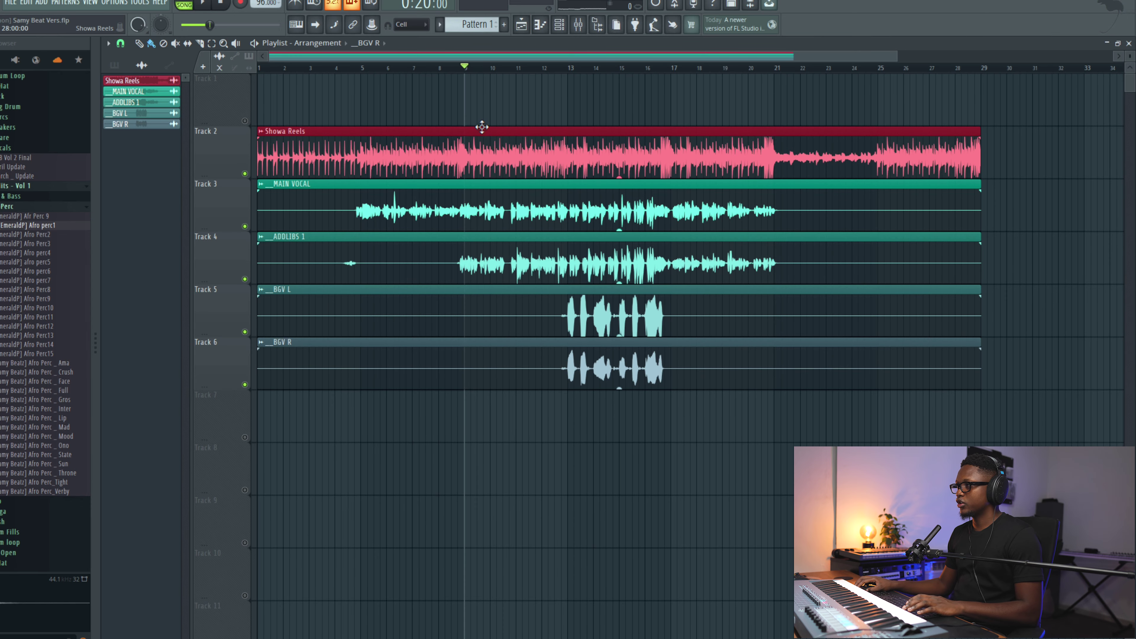
scroll(492, 126, down, 2)
key(space)
scroll(502, 124, up, 2)
right_click(244, 174)
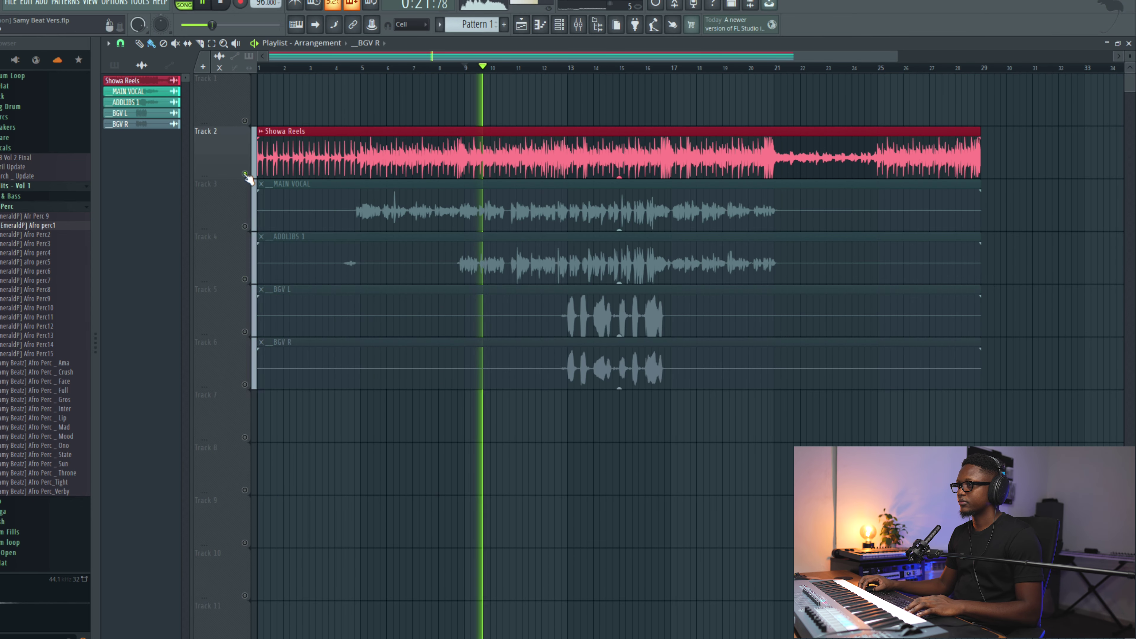
click(245, 226)
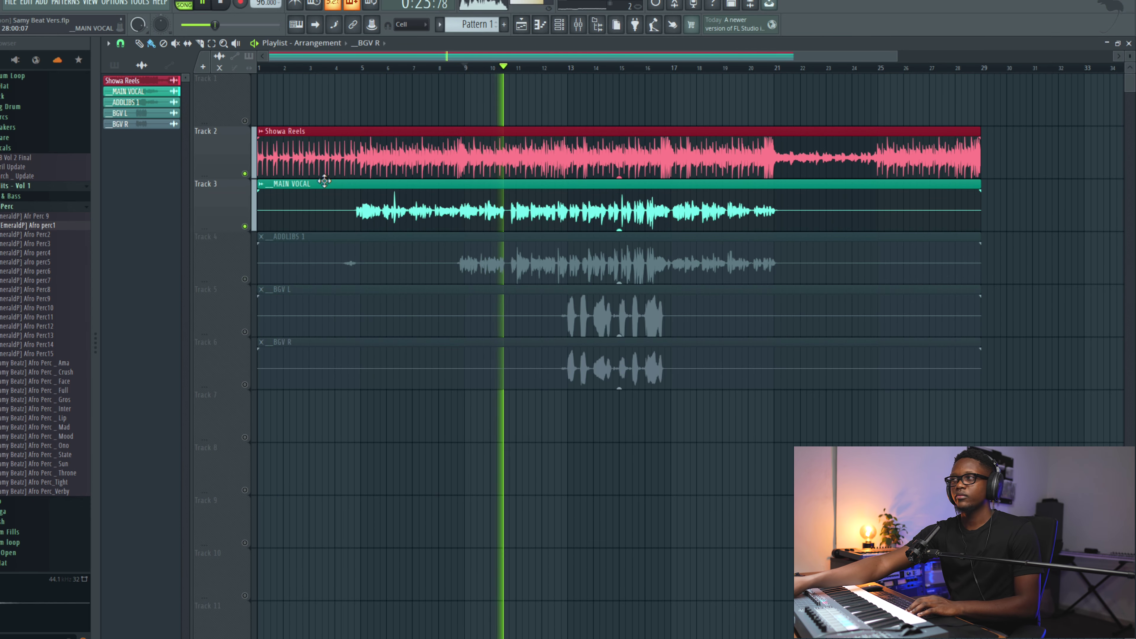
- Balance the mix by lowering the Showa Reels fader to about -5.3 dB and pulling down the MAIN VOCAL fader
click(588, 32)
click(149, 163)
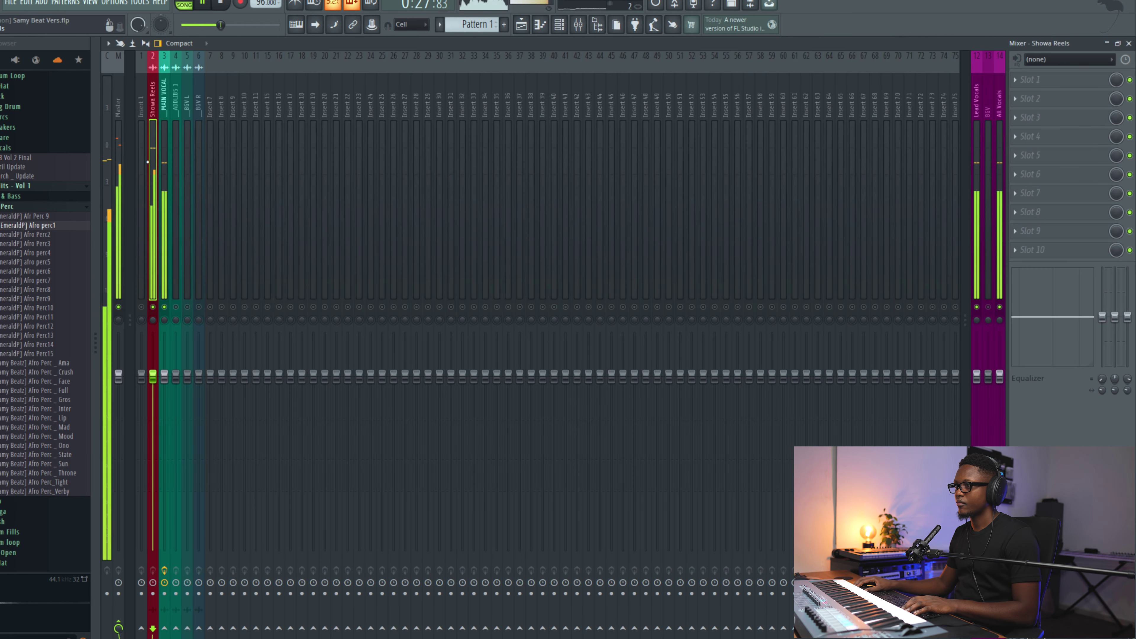
key(space)
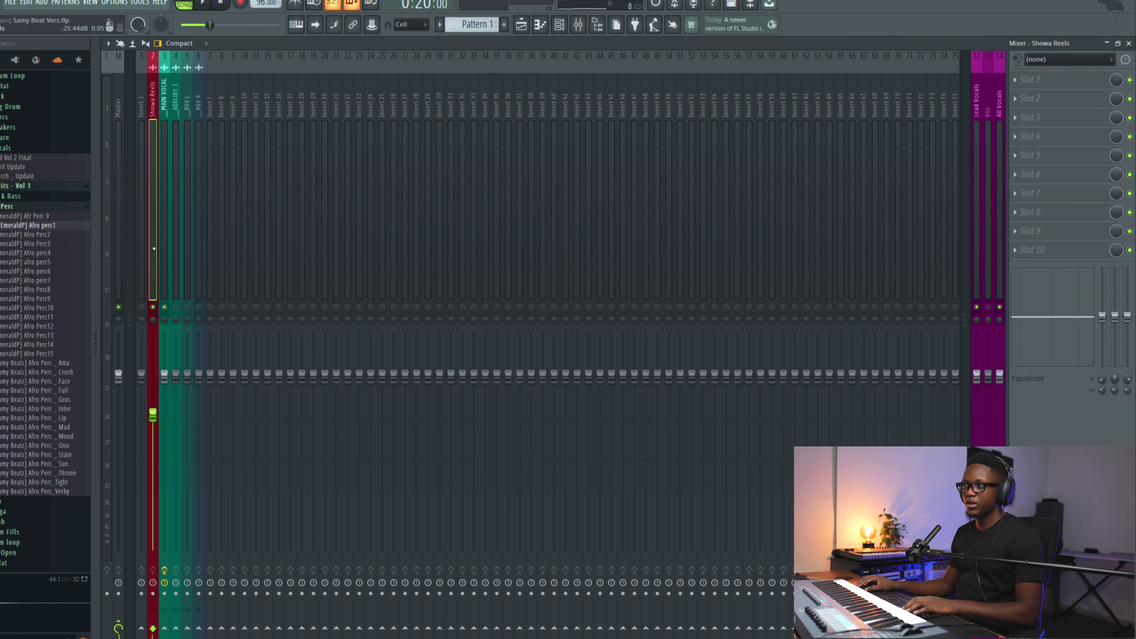
key(space)
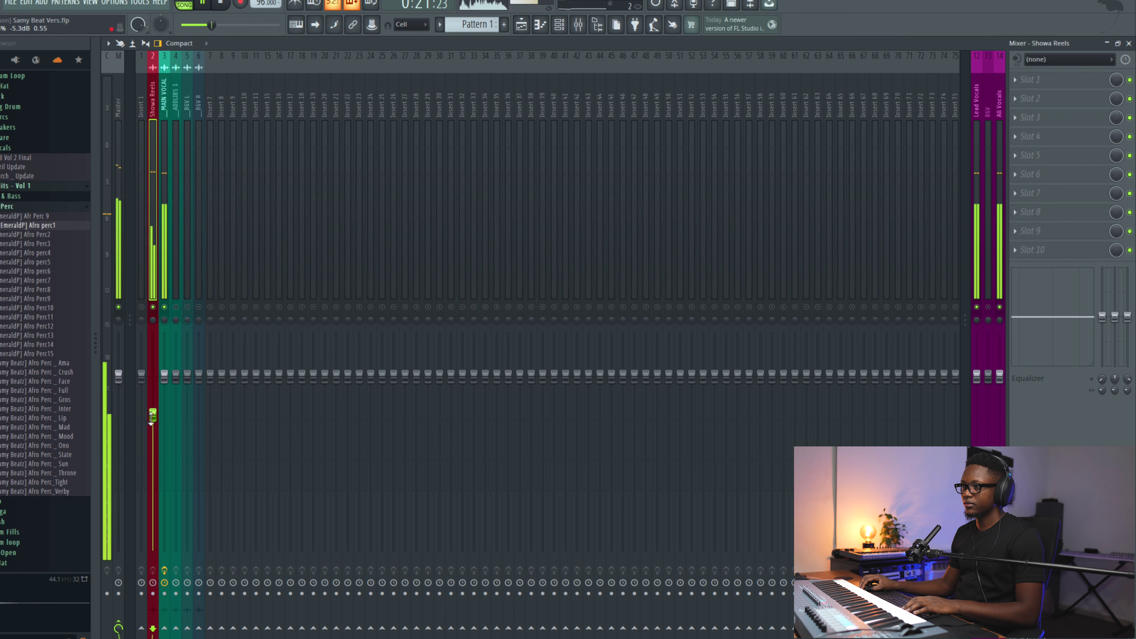
drag(165, 376, 176, 457)
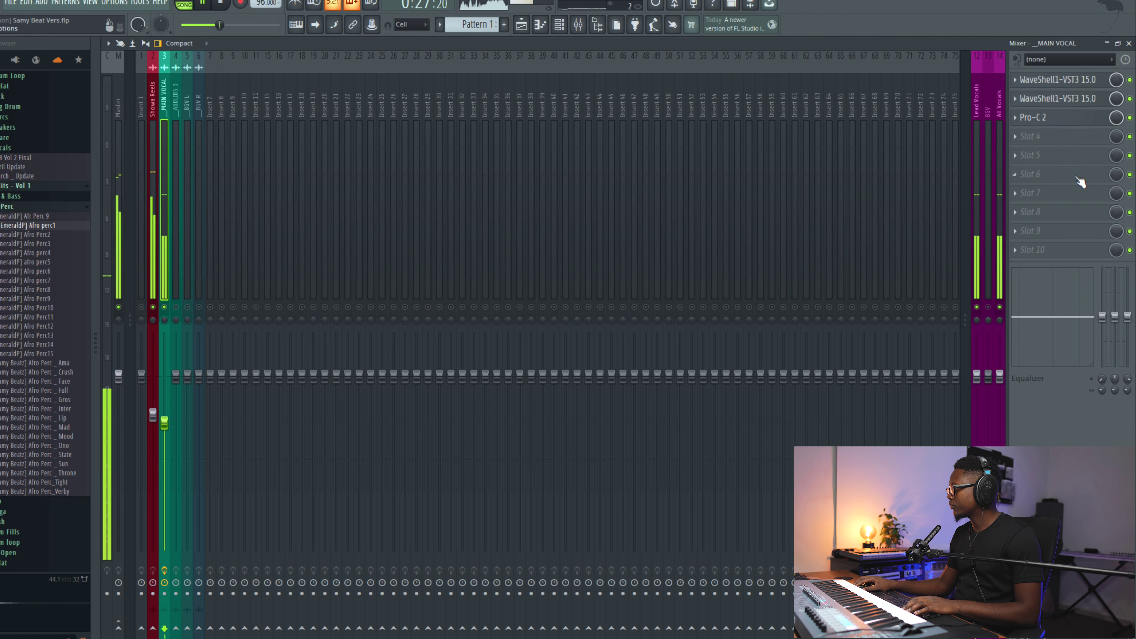
- On the Lead Vocals bus, add NLS Buss set to NEVO and insert Pro-Q 3 in the second slot
click(973, 141)
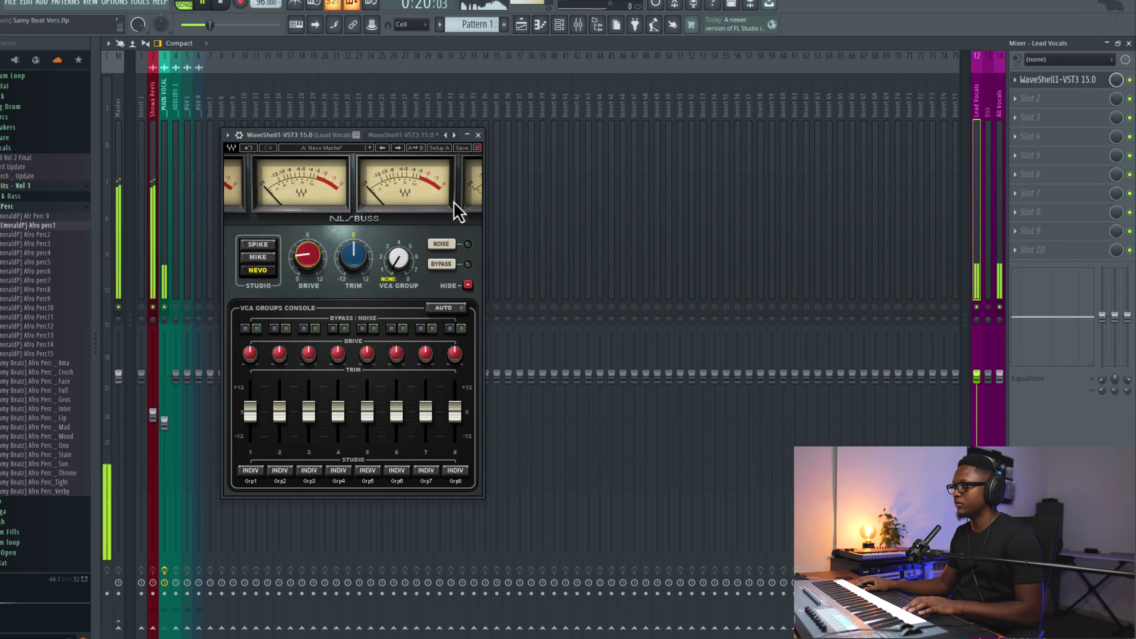
click(479, 134)
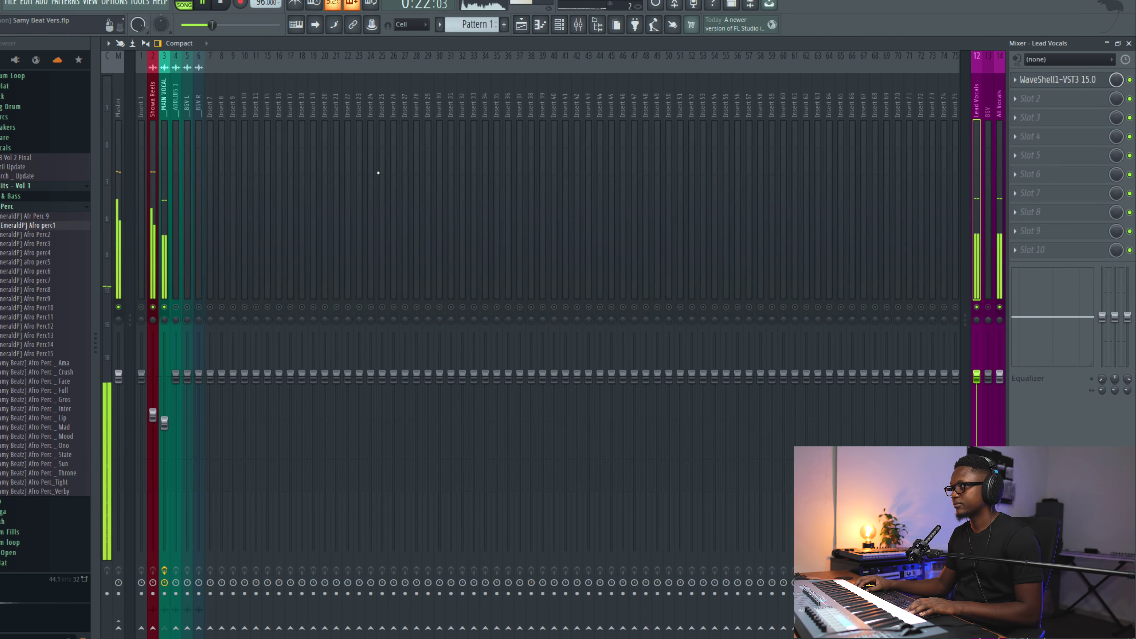
click(1028, 99)
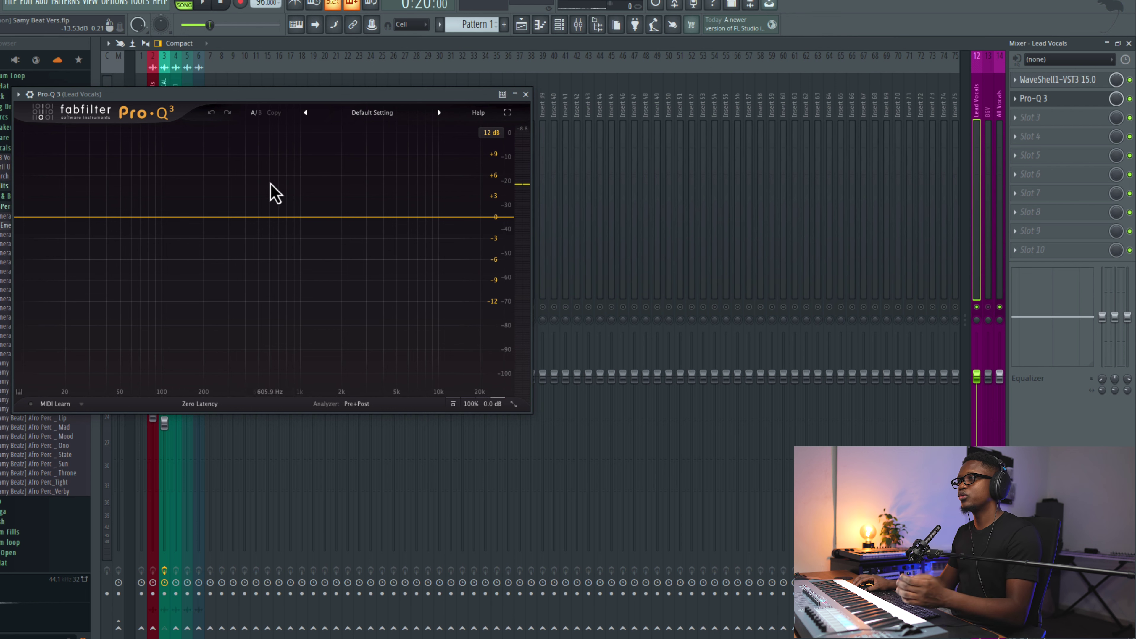
drag(331, 110, 572, 202)
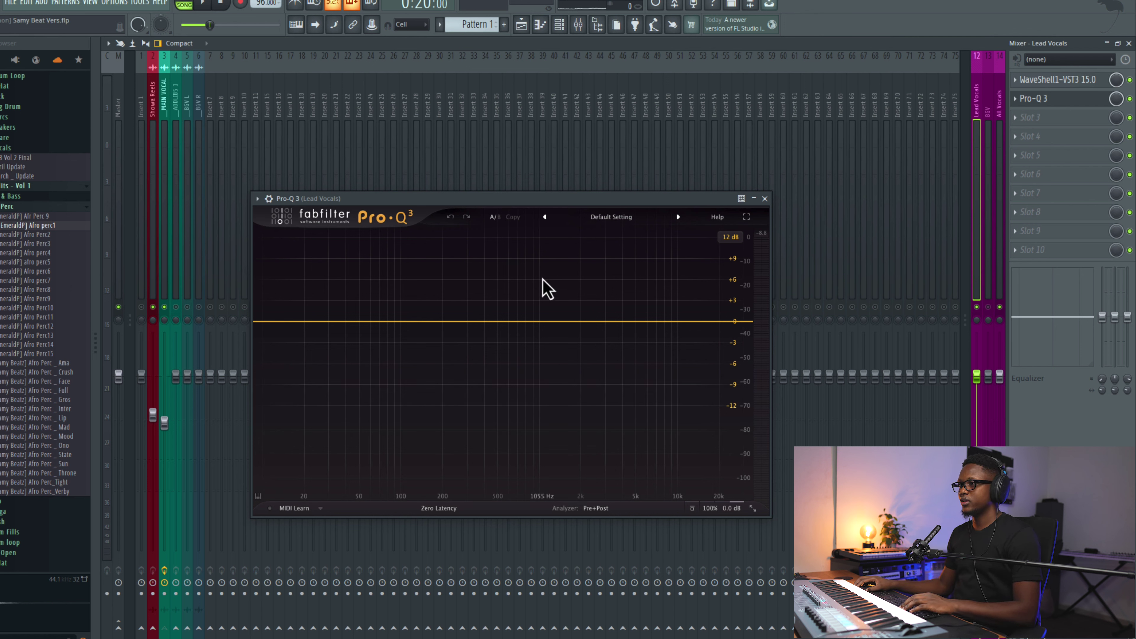
- During playback, add a narrow Pro-Q 3 bell band with Q 14.5, sweep it to about 700 Hz and cut it by about 2.5 dB
key(space)
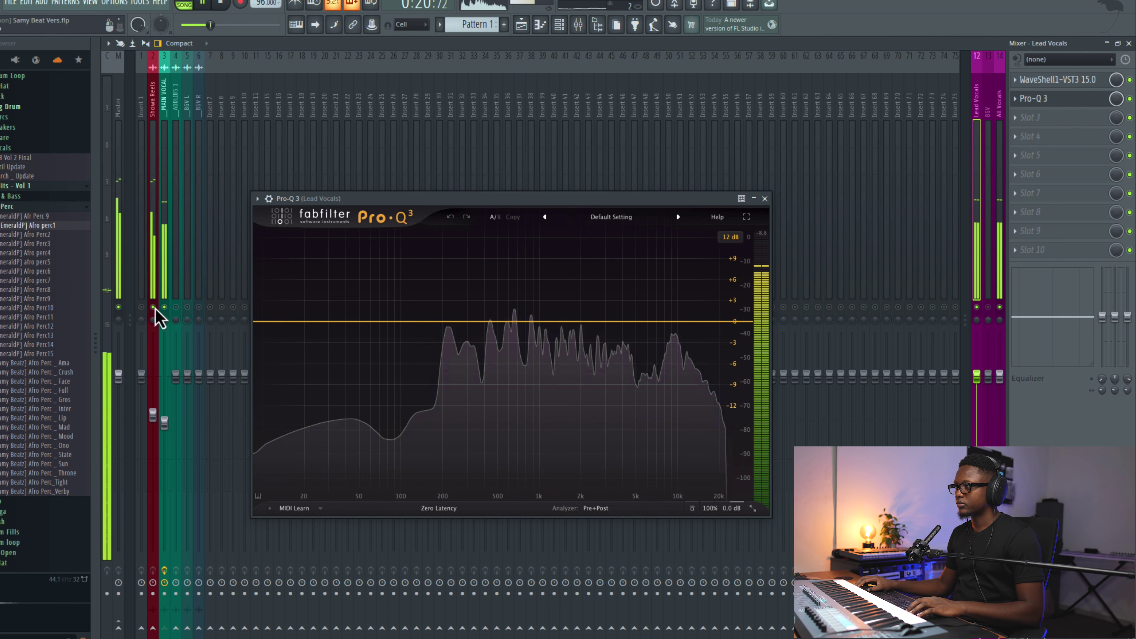
drag(460, 323, 463, 289)
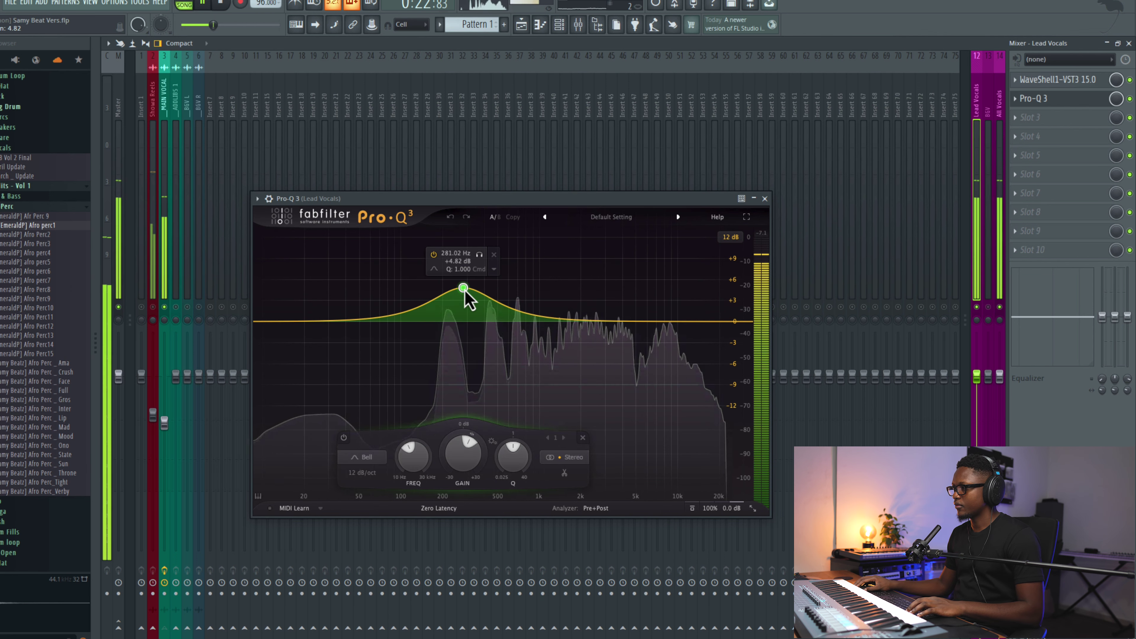
drag(513, 461, 509, 411)
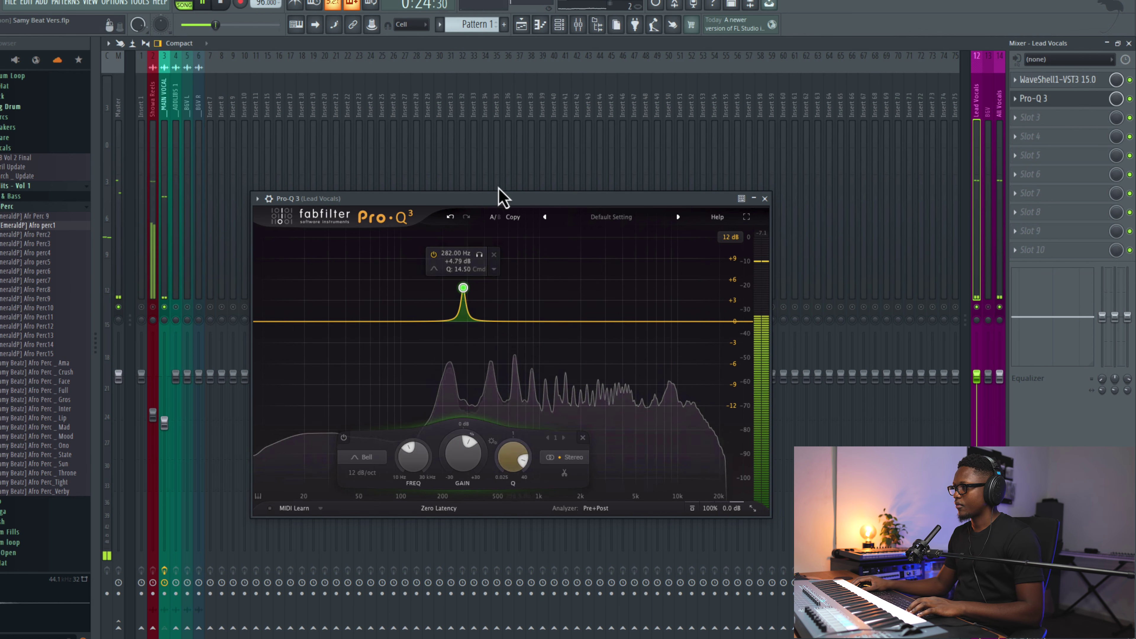
click(481, 257)
drag(480, 255, 535, 254)
drag(519, 449, 483, 503)
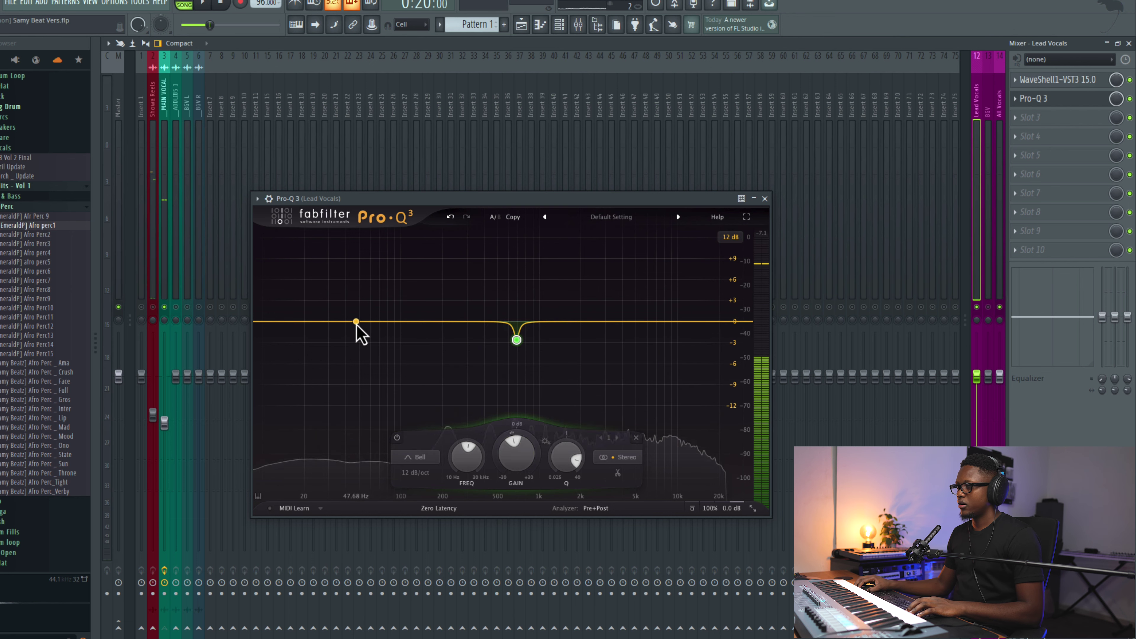
- In Pro-Q 3 on the Lead Vocals bus, add a 30 dB/oct low cut at about 85 Hz
click(357, 347)
scroll(291, 454, down, 8)
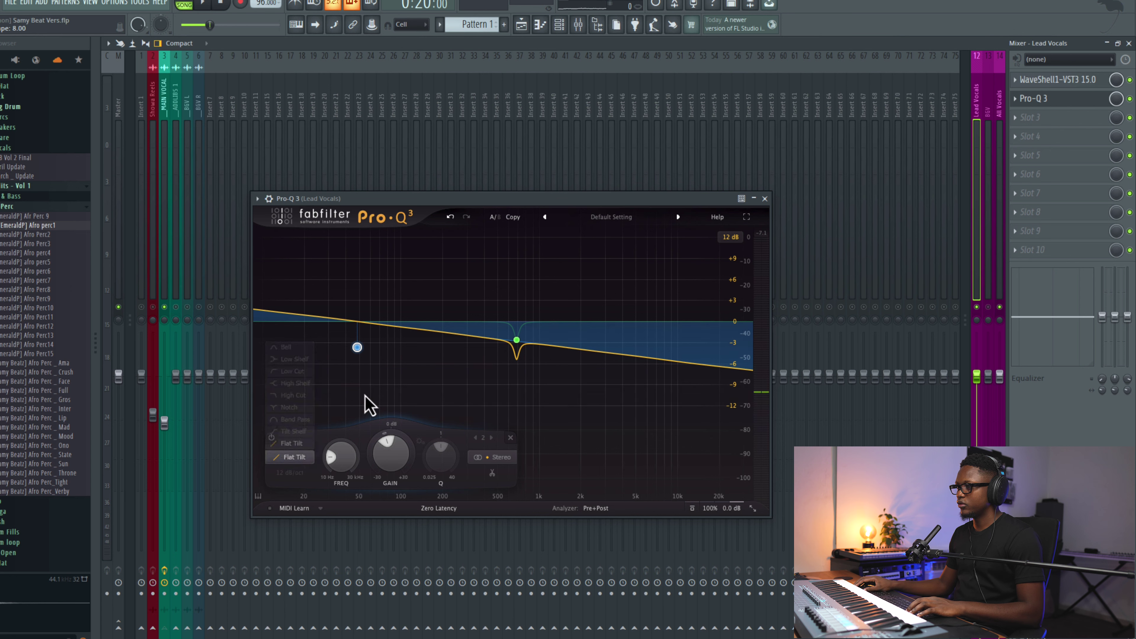
click(304, 371)
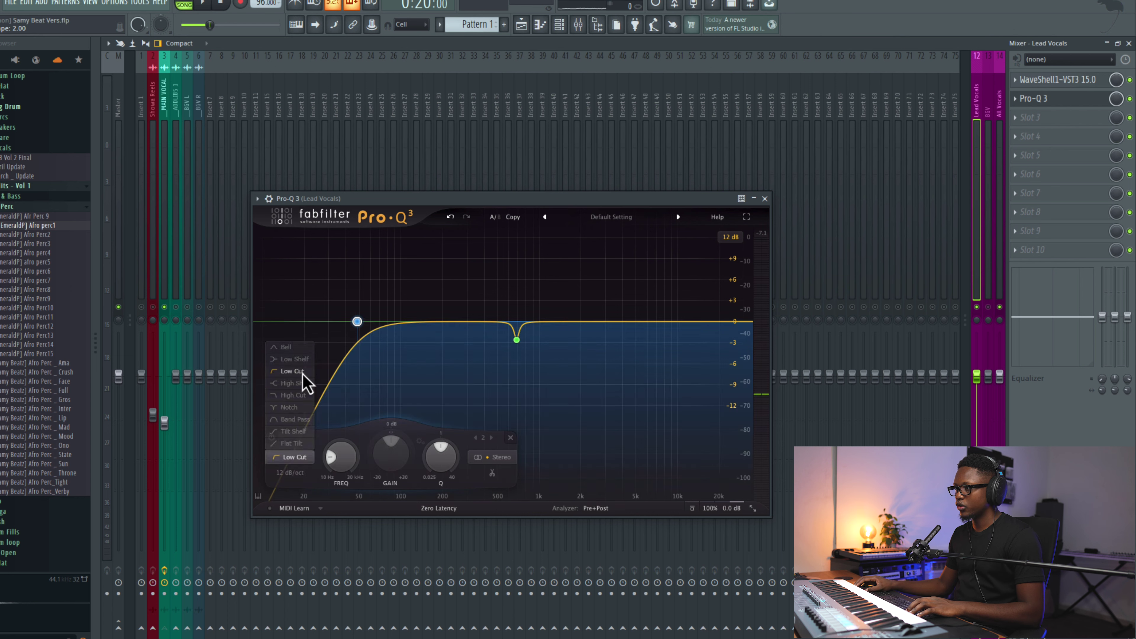
key(space)
click(303, 468)
click(302, 466)
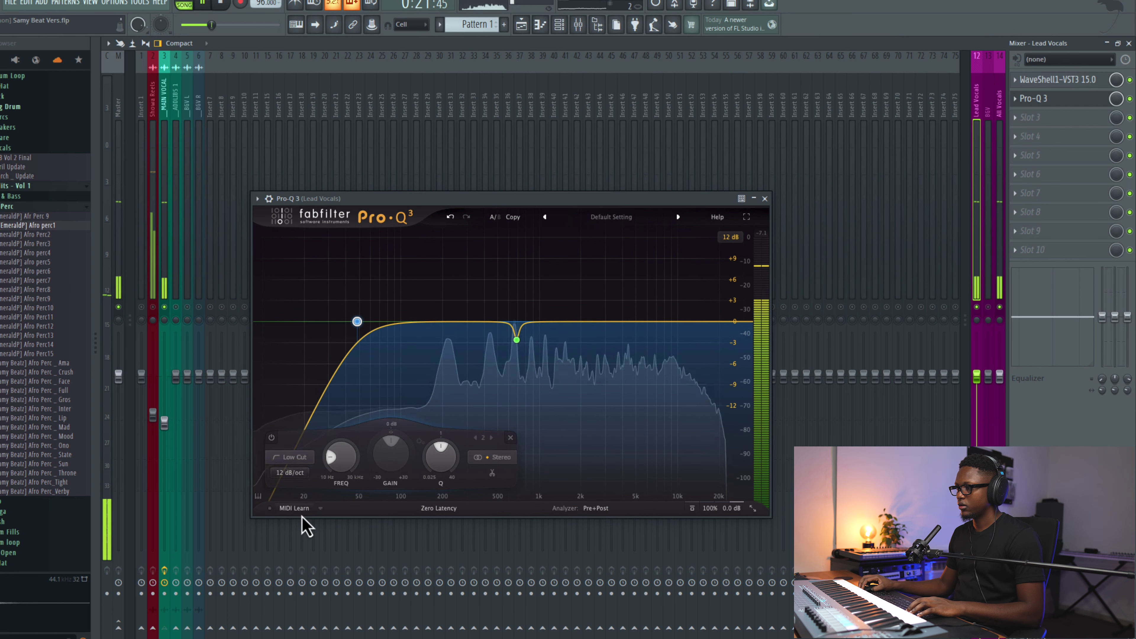
click(294, 474)
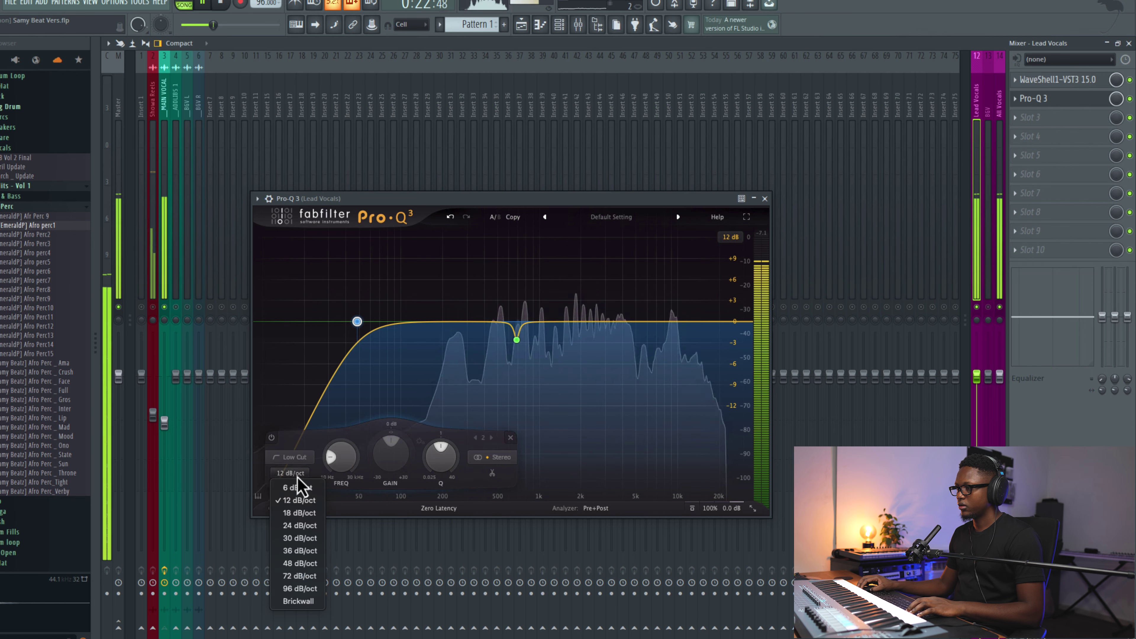
click(302, 538)
drag(357, 322, 460, 306)
- During playback, boost a narrow Pro-Q 3 bell band with Q about 10.8 and sweep it to about 255 Hz
drag(510, 454, 513, 411)
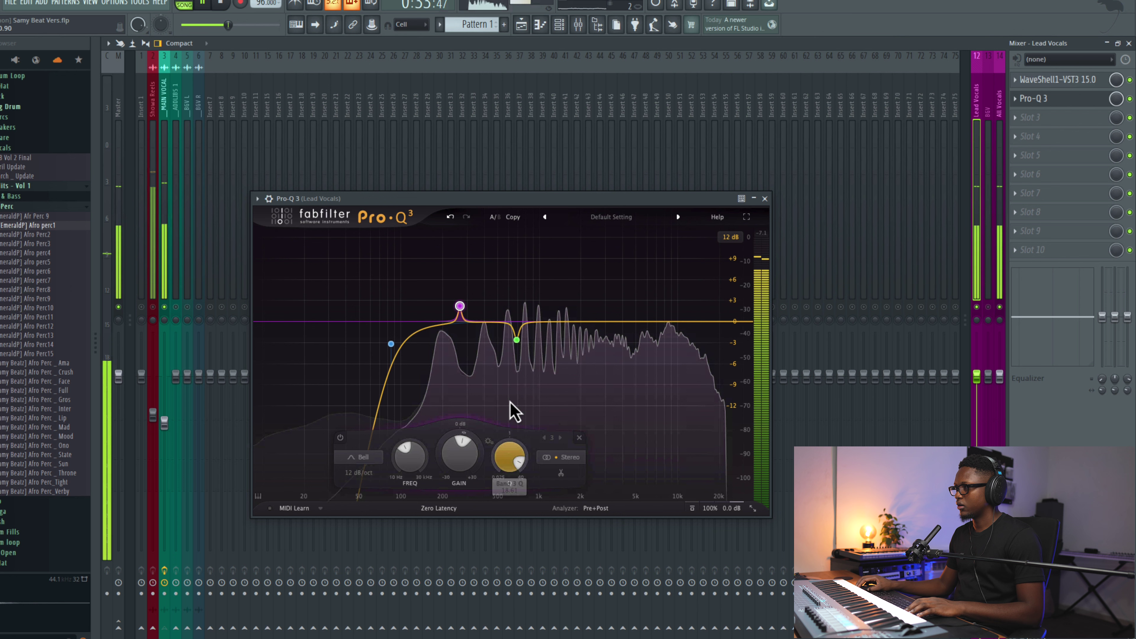
drag(461, 306, 471, 241)
drag(498, 458, 498, 470)
mouse_move(468, 244)
mouse_down()
mouse_move(452, 247)
mouse_move(472, 254)
mouse_up()
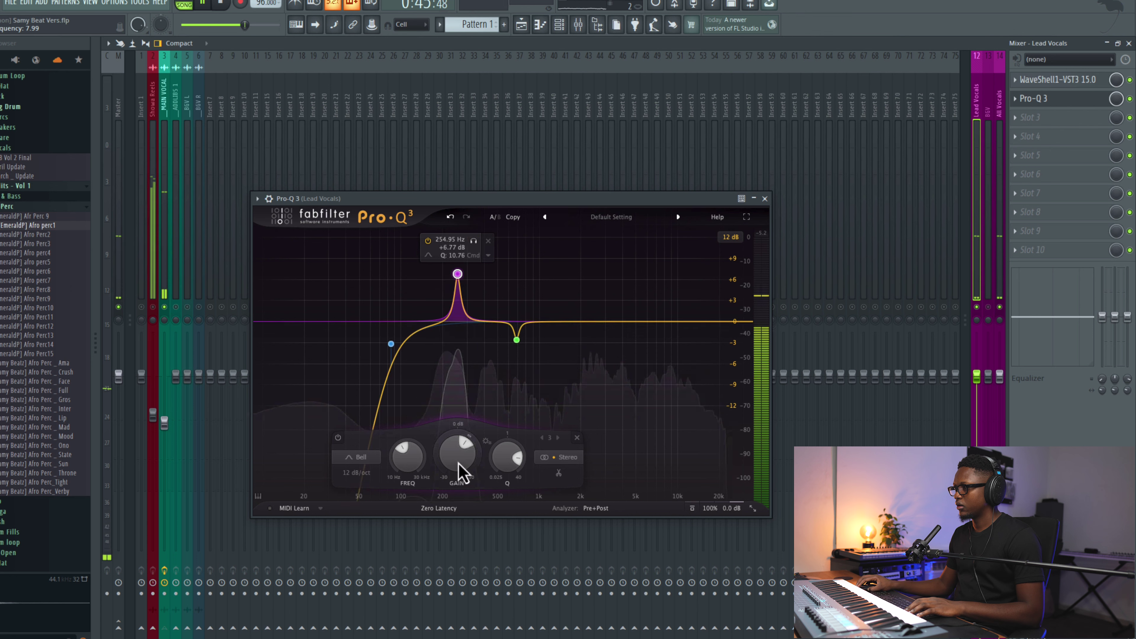
- Turn the 255 Hz band into a dynamic cut with about -0.7 dB gain, check it in playback and close Pro-Q 3
key(space)
drag(443, 467, 440, 470)
key(space)
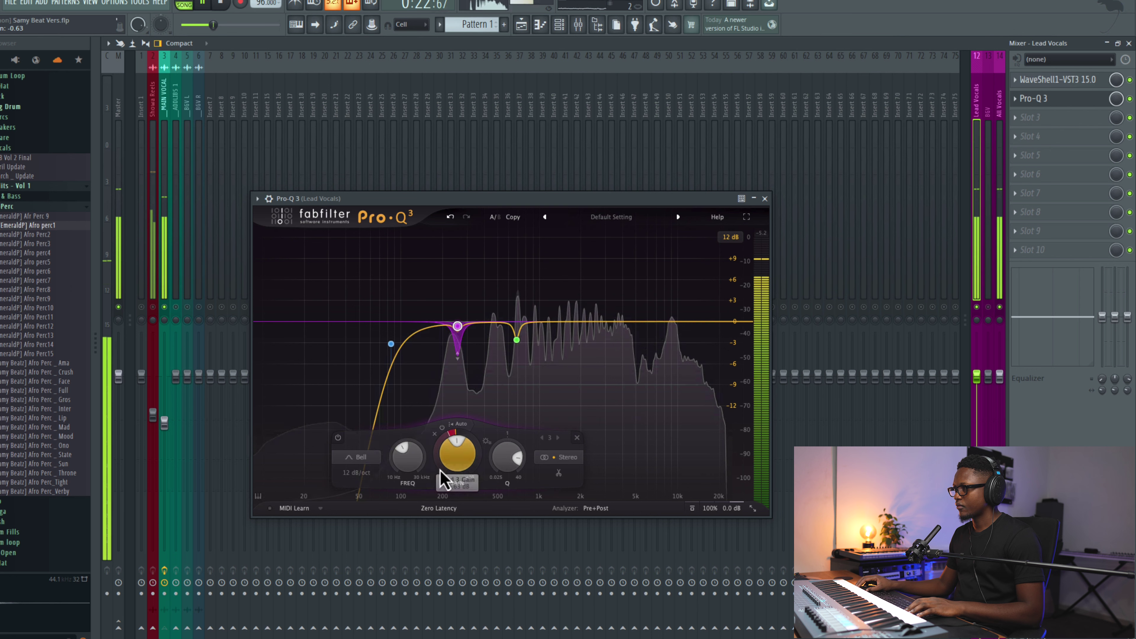
drag(462, 453, 458, 450)
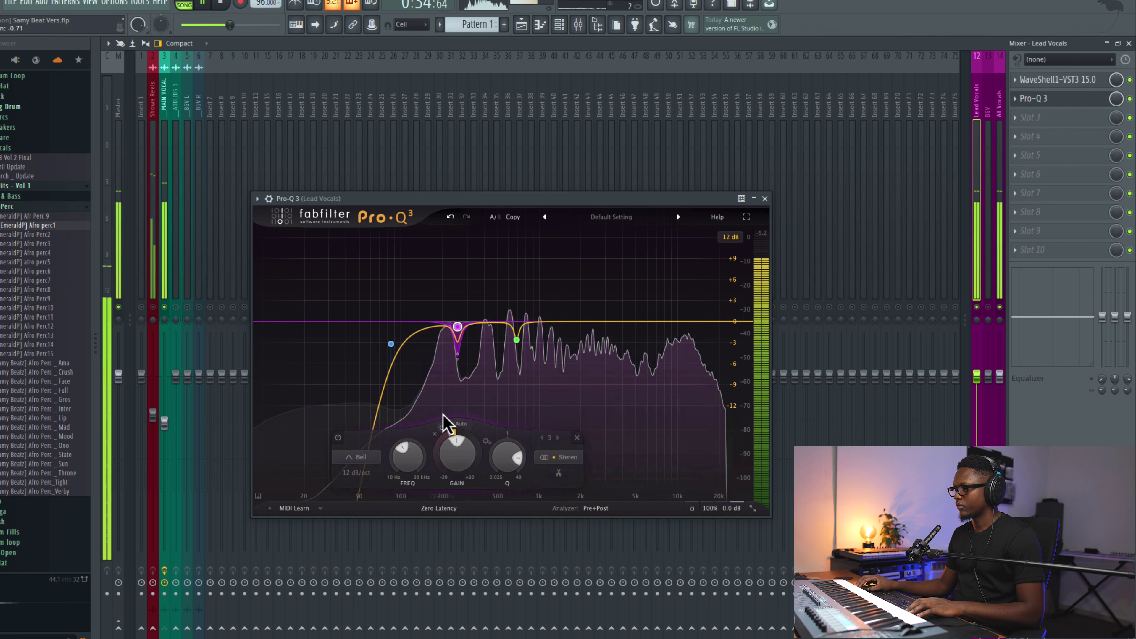
click(442, 427)
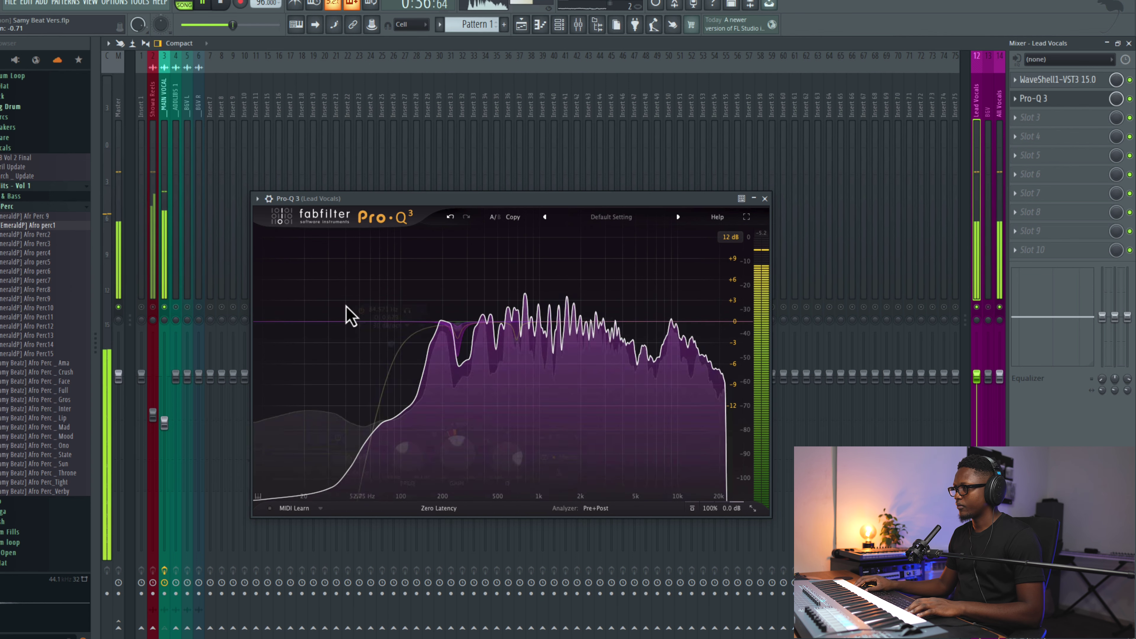
click(425, 309)
key(space)
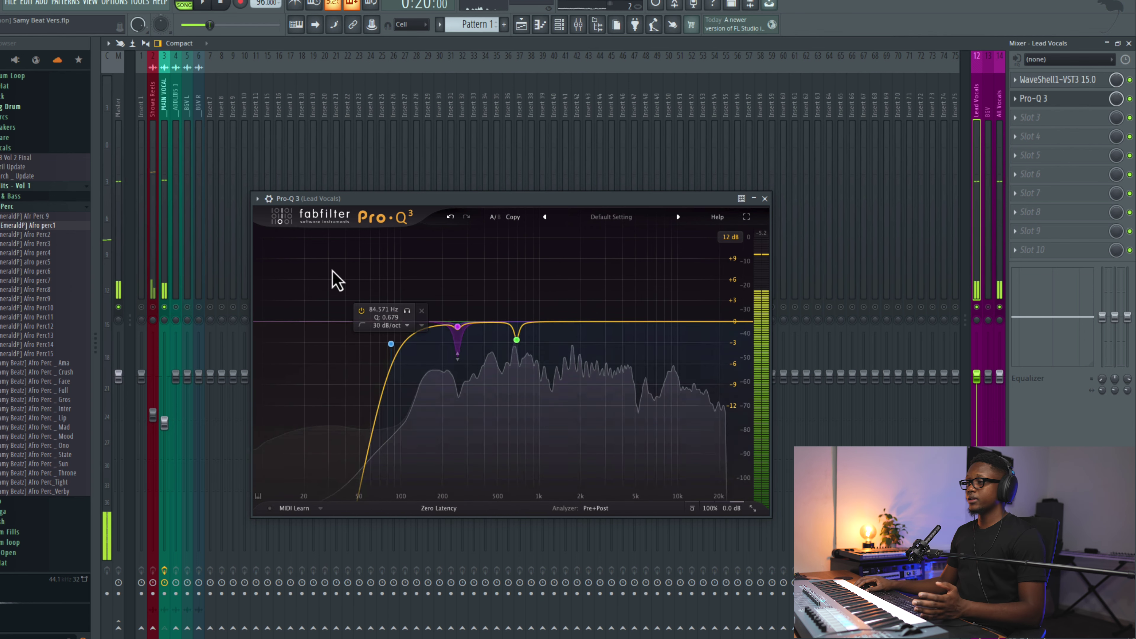
click(764, 198)
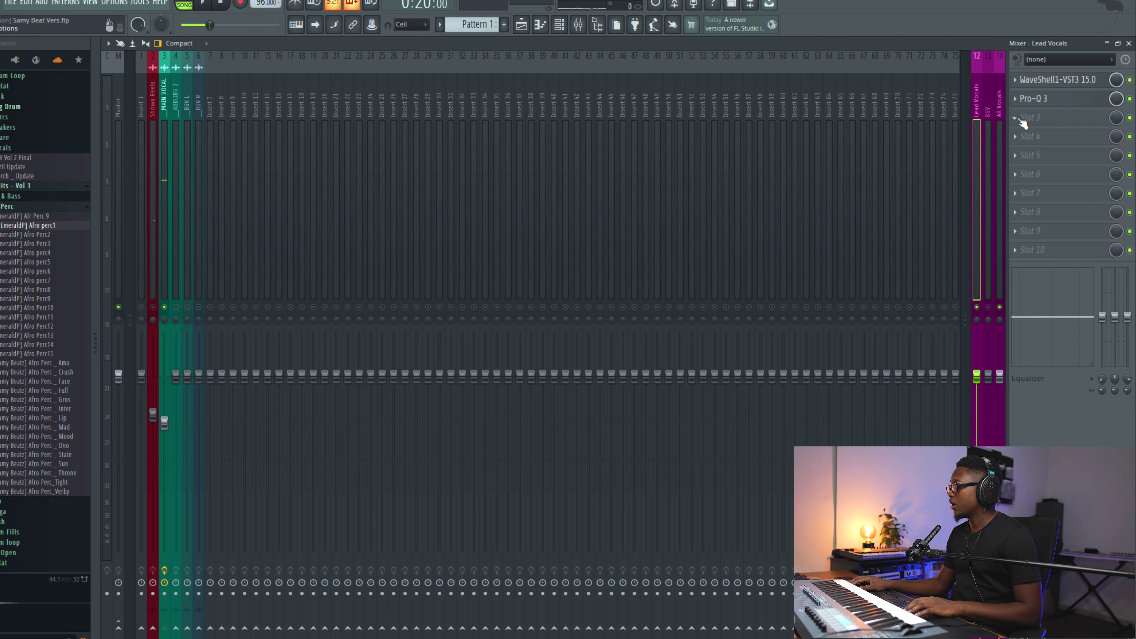
- Insert SSL Native Bus Compressor 2 in the third slot of the Lead Vocals bus and raise its oversampling
click(1022, 119)
mouse_move(772, 219)
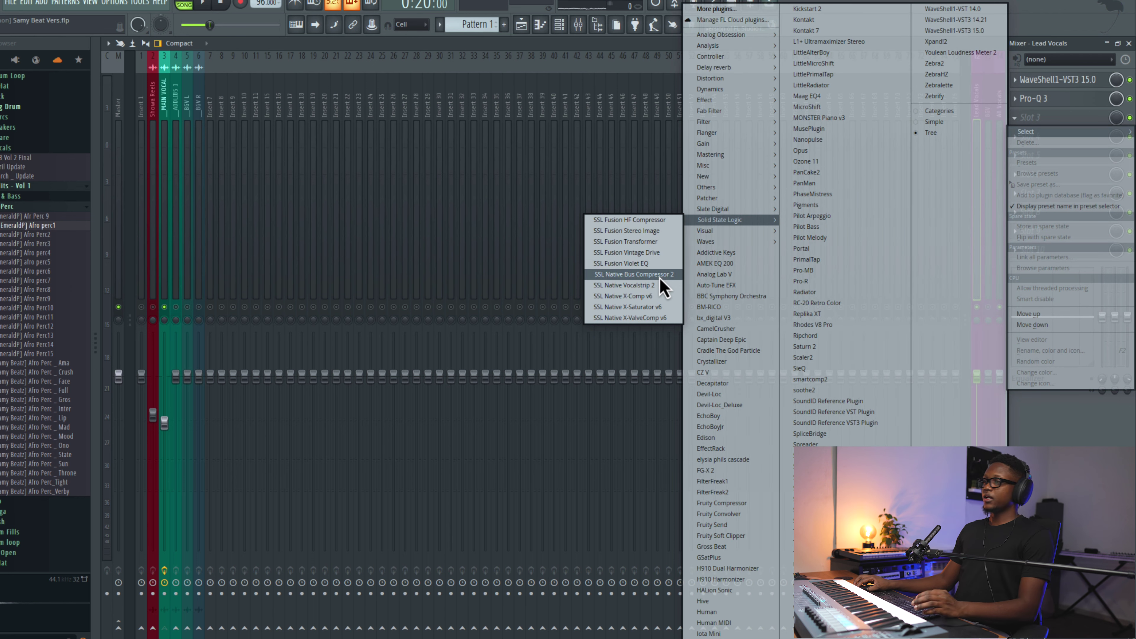
click(656, 270)
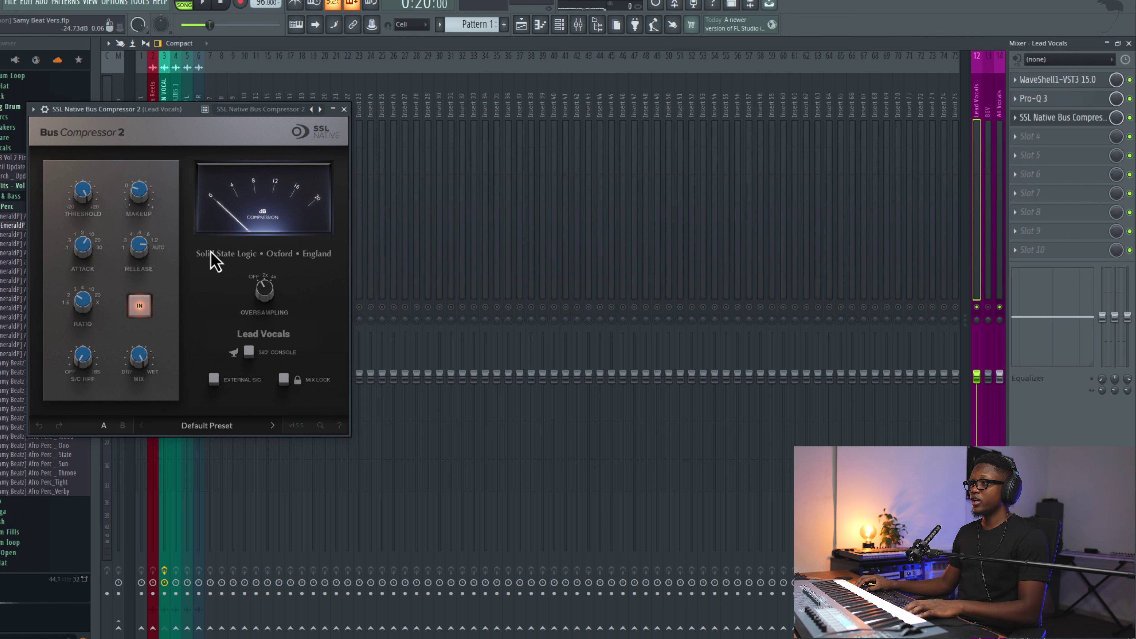
key(space)
drag(260, 284, 261, 259)
- During playback, set the bus compressor's threshold to 6.4 dB with a faster attack, and close the plugin
mouse_move(83, 190)
drag(84, 212, 79, 190)
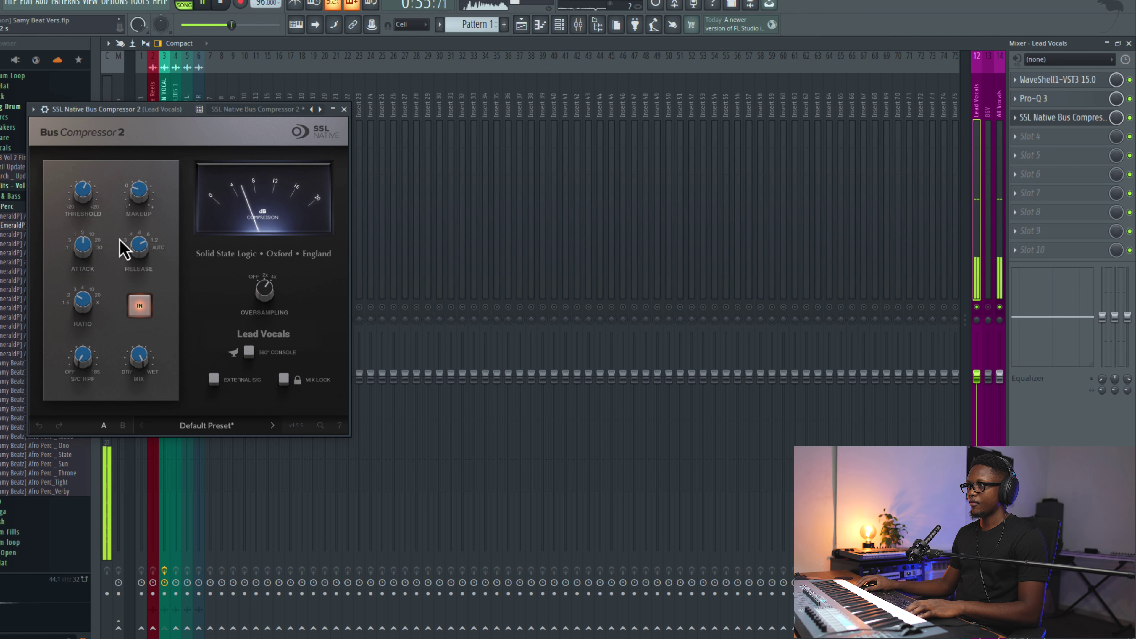
mouse_move(82, 210)
scroll(85, 197, up, 3)
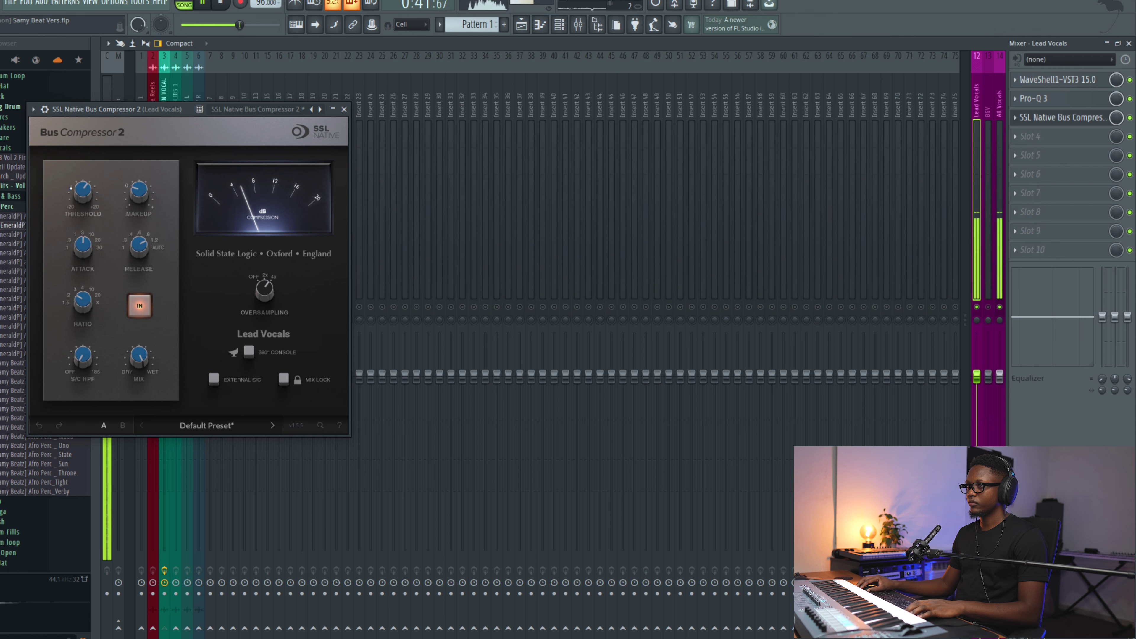
scroll(78, 189, up, 1)
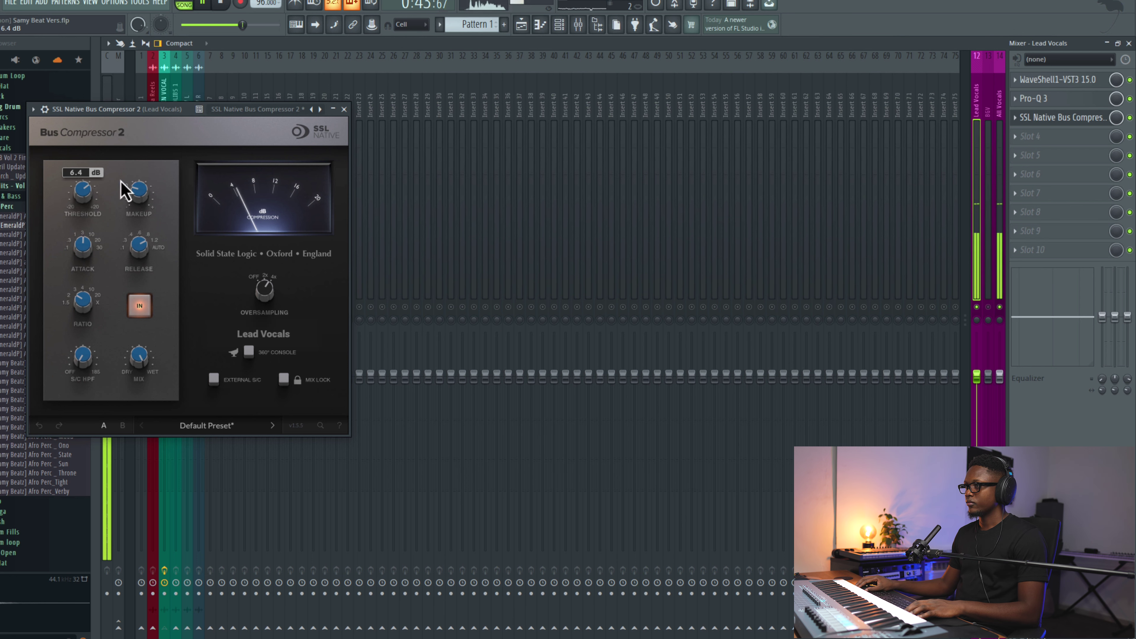
click(344, 109)
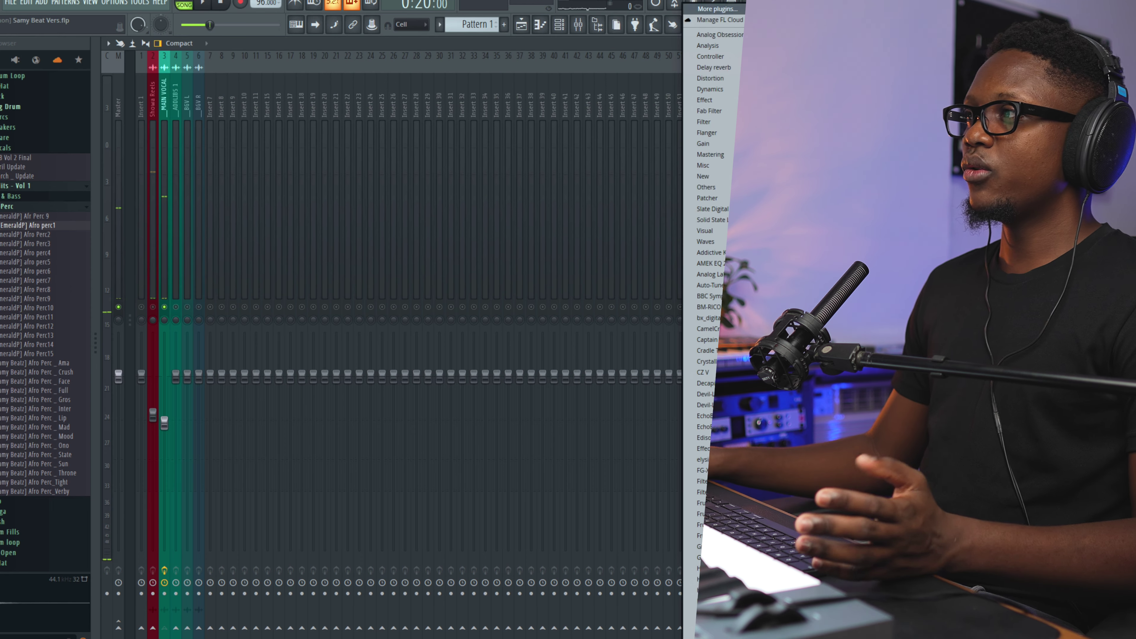
- Add SSL Fusion Violet EQ in the fourth Lead Vocals slot and set its high band boost to 2.4 dB
mouse_move(734, 209)
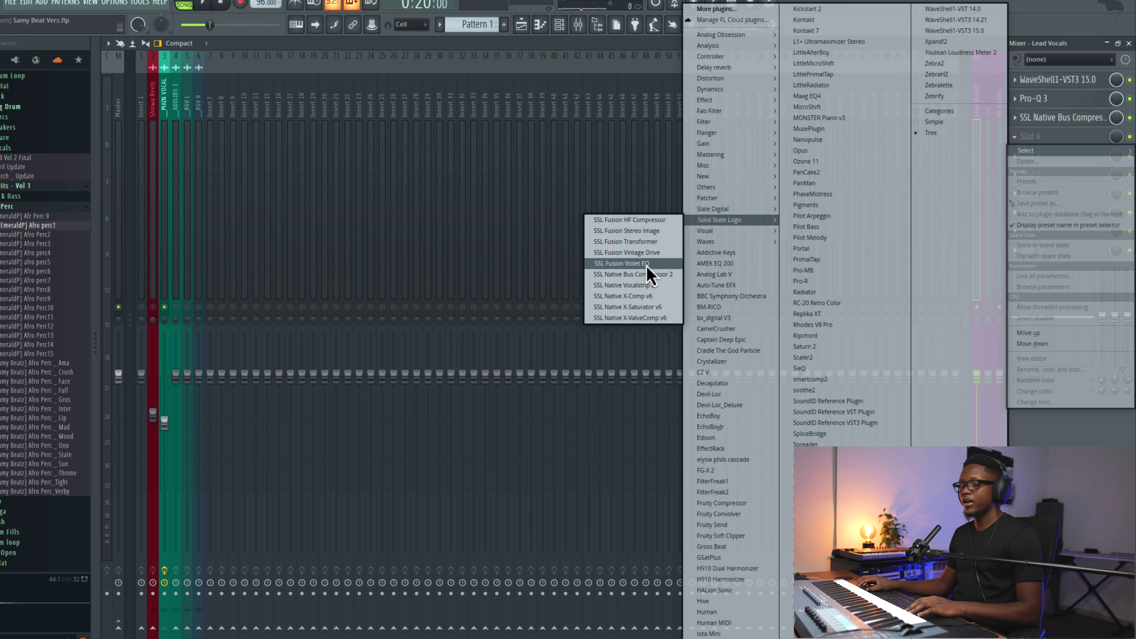
click(642, 262)
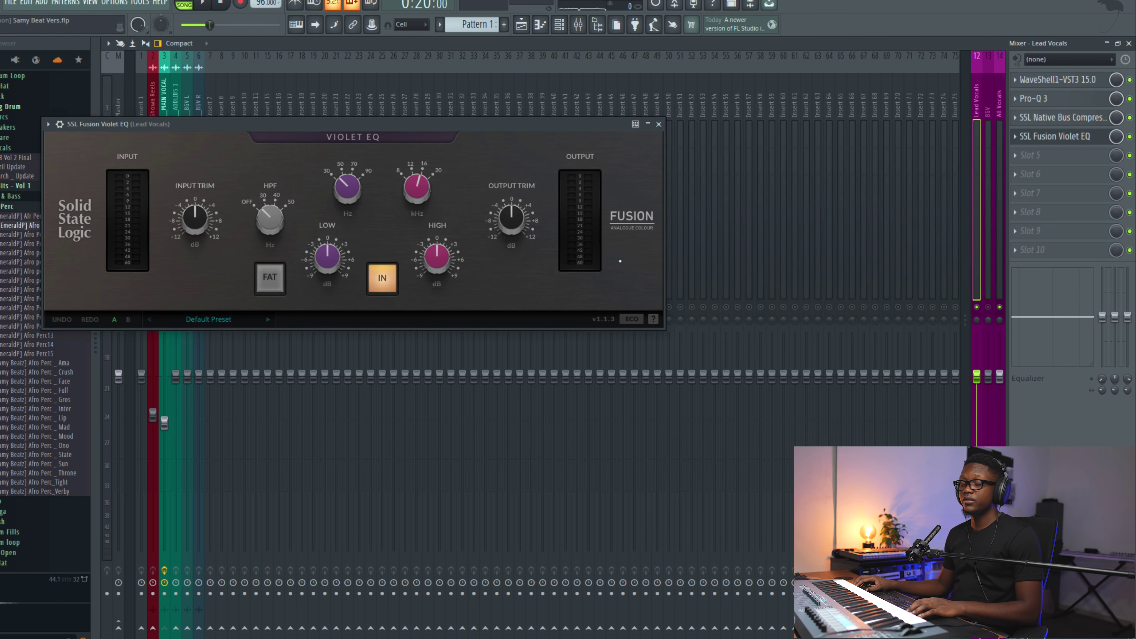
drag(440, 253, 439, 212)
key(space)
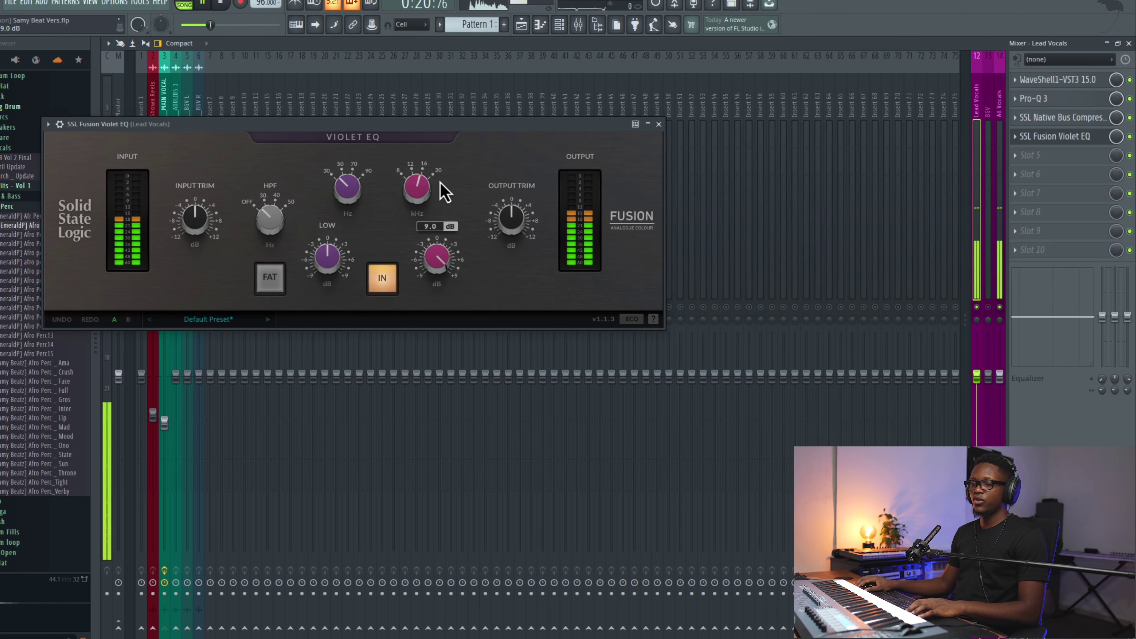
drag(428, 285, 443, 269)
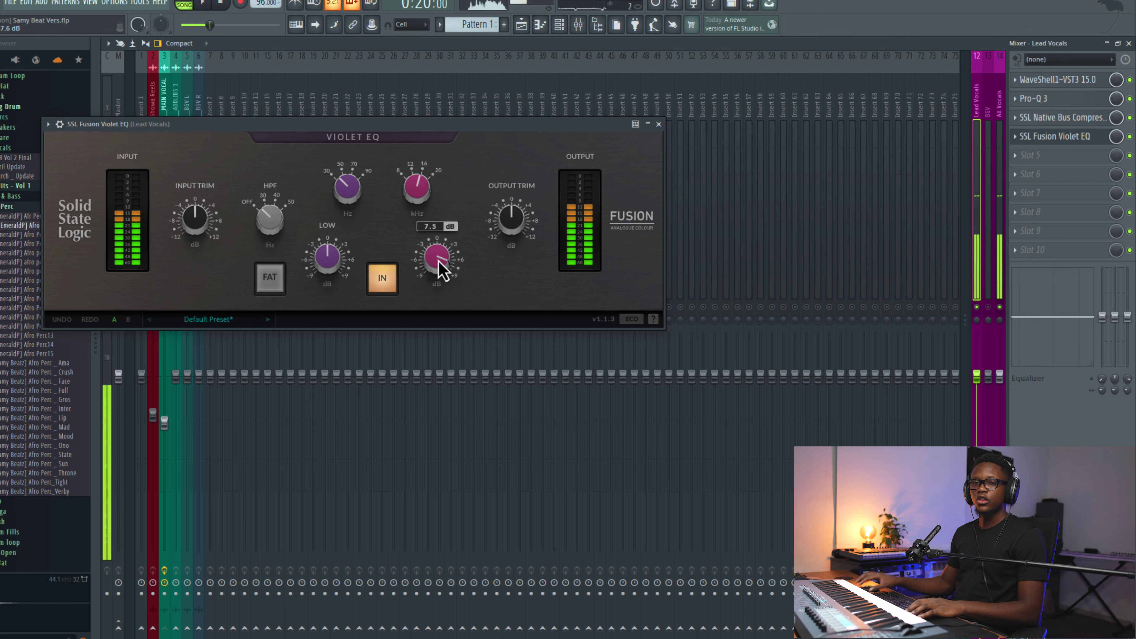
drag(443, 269, 438, 305)
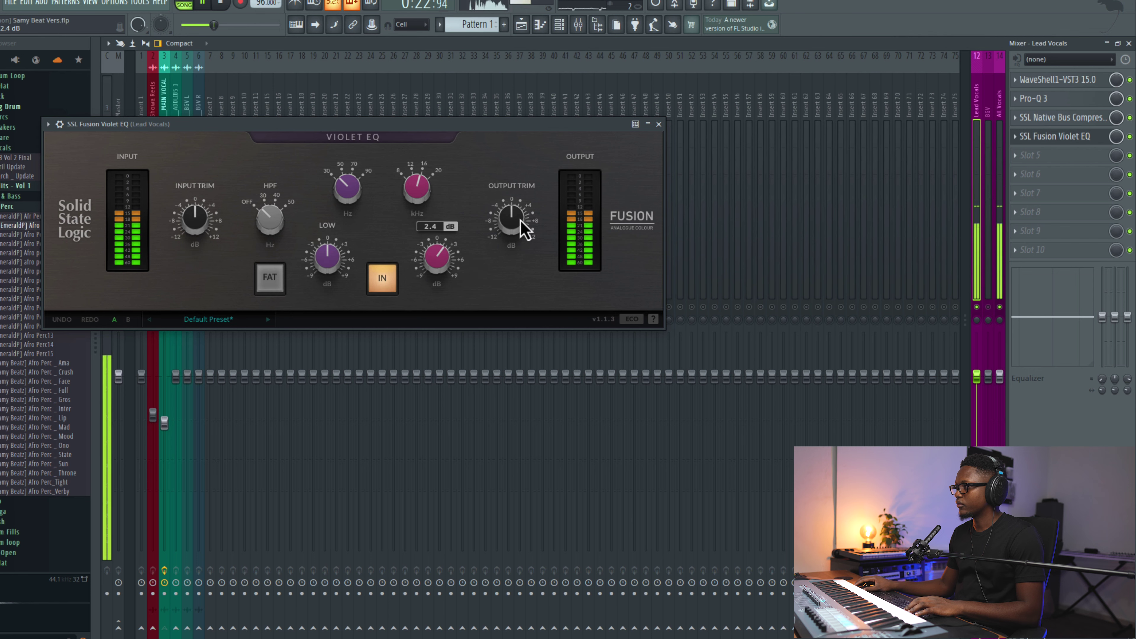
click(659, 124)
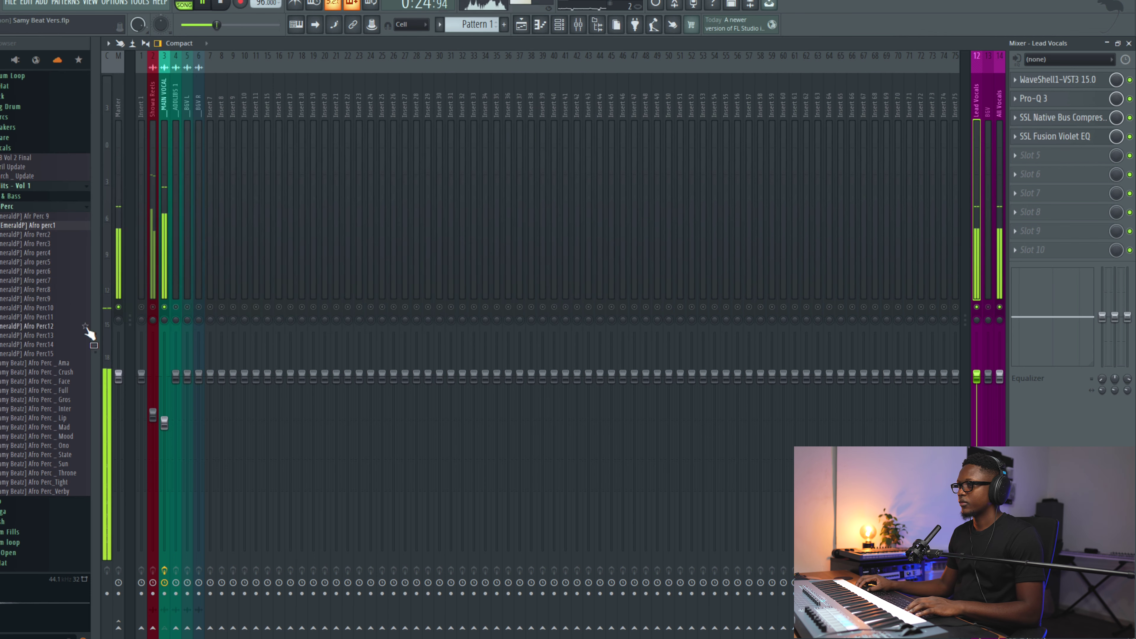
- Switch to the playlist and play the Showa Reels beat with the main vocal from about bar 10
click(164, 419)
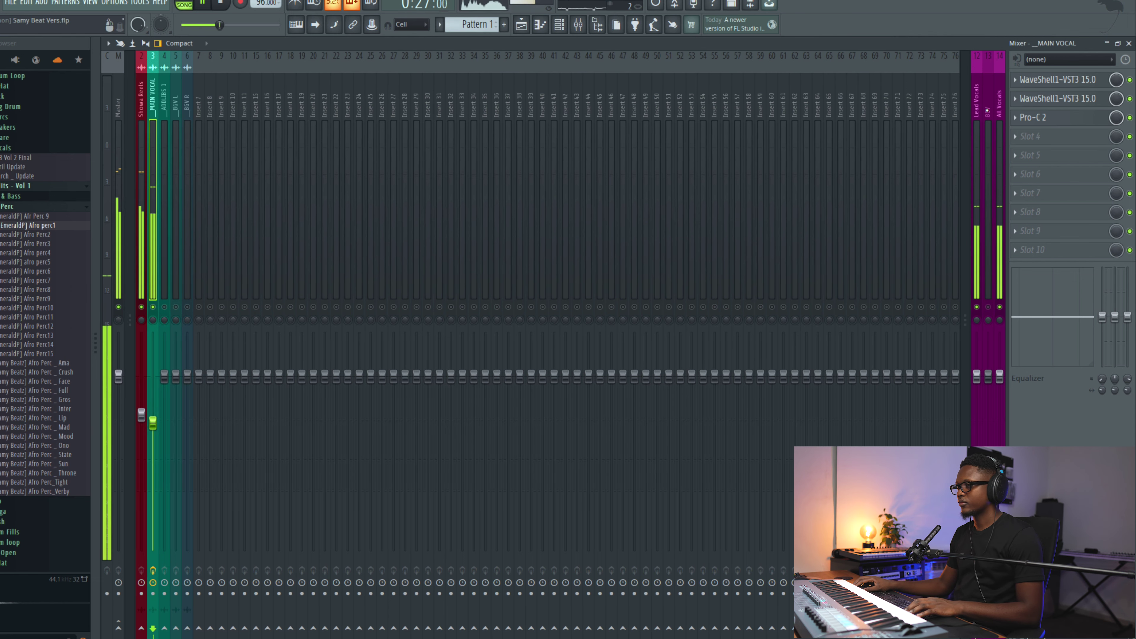
scroll(984, 154, up, 1)
key(space)
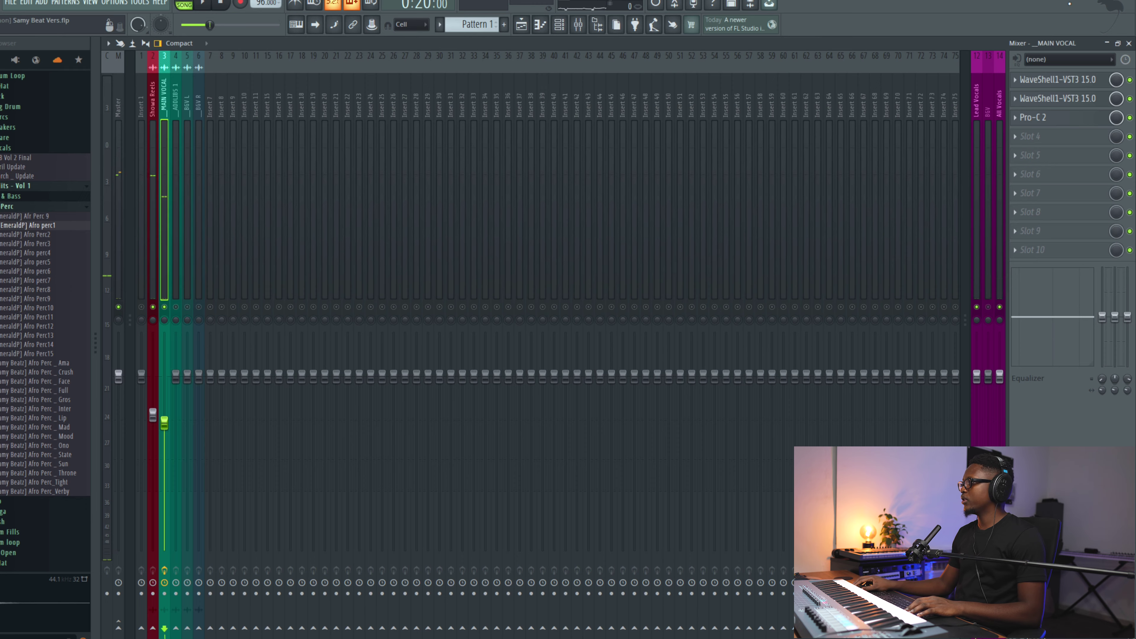
click(1129, 43)
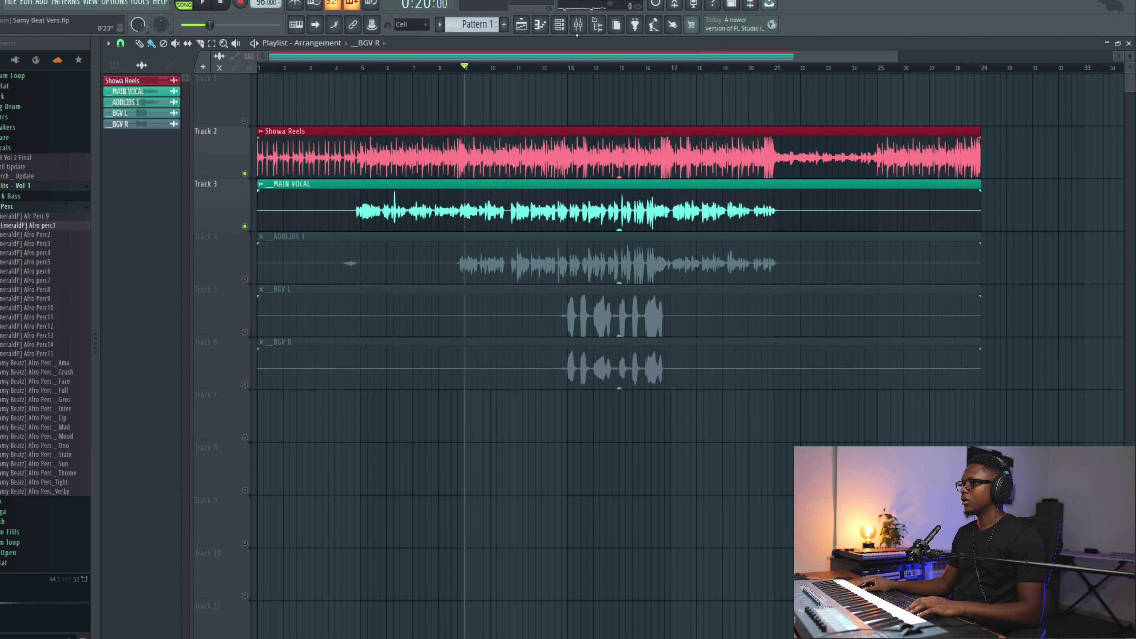
click(579, 30)
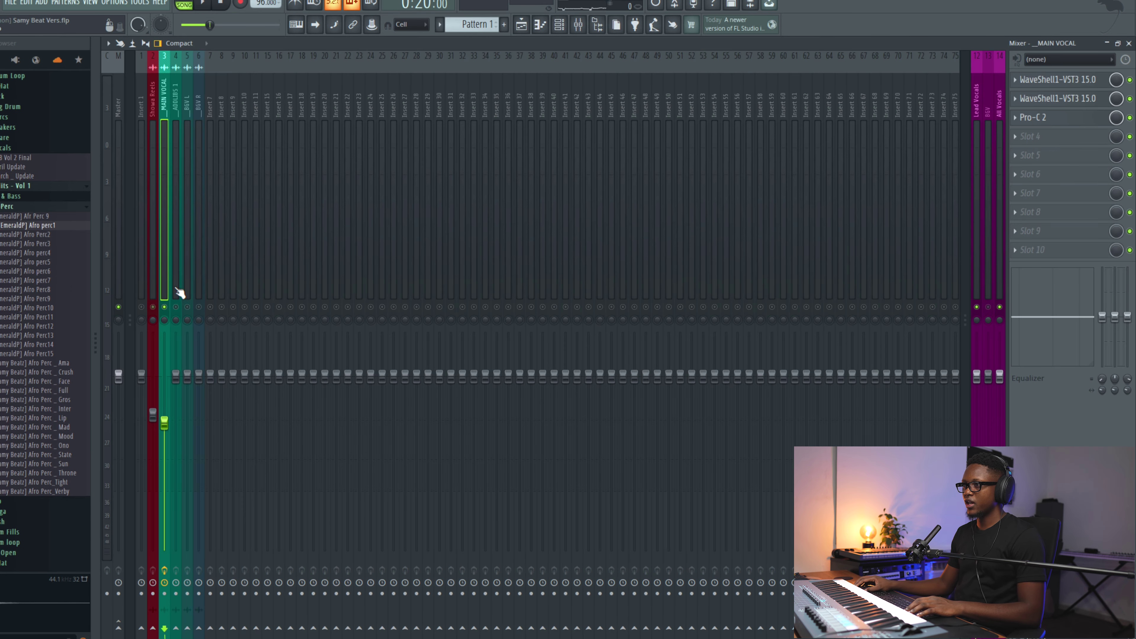
click(521, 27)
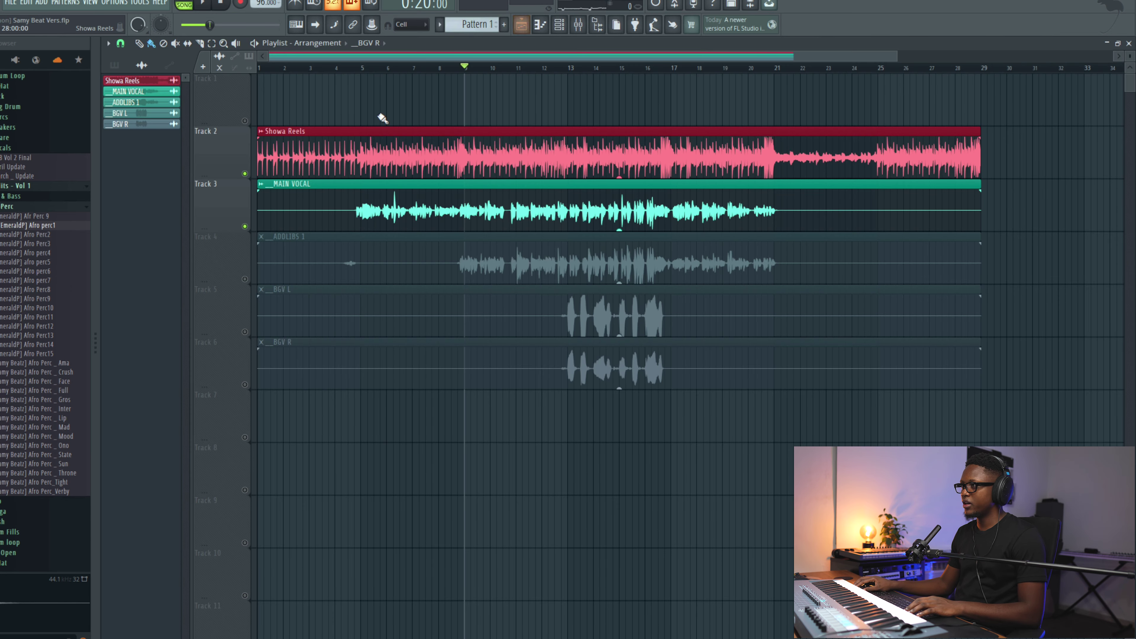
click(500, 71)
key(space)
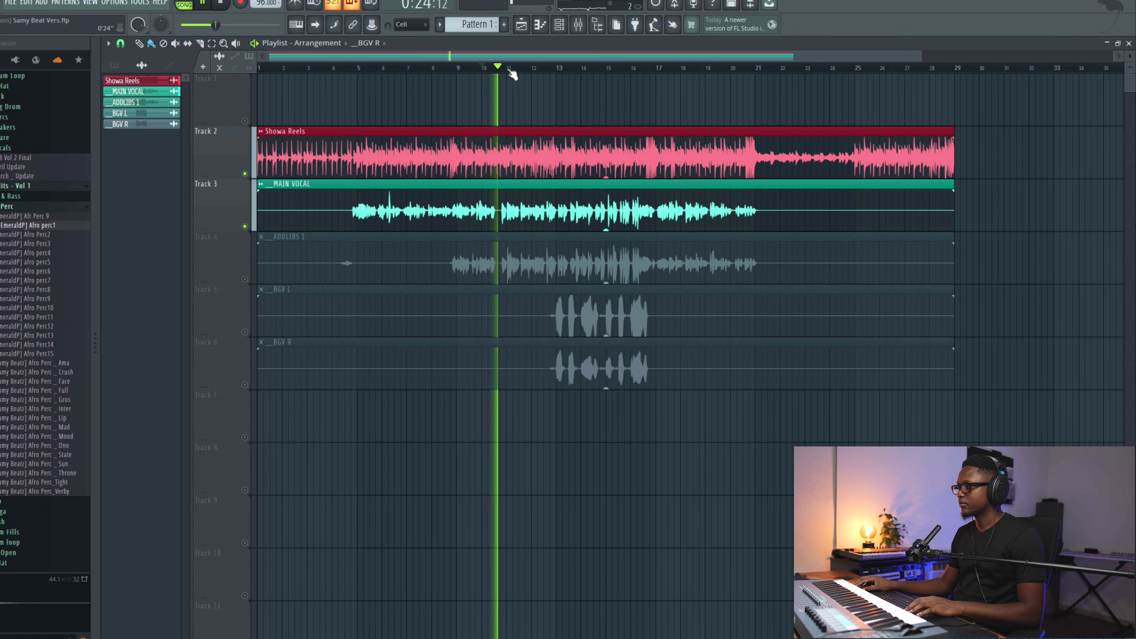
scroll(510, 71, down, 1)
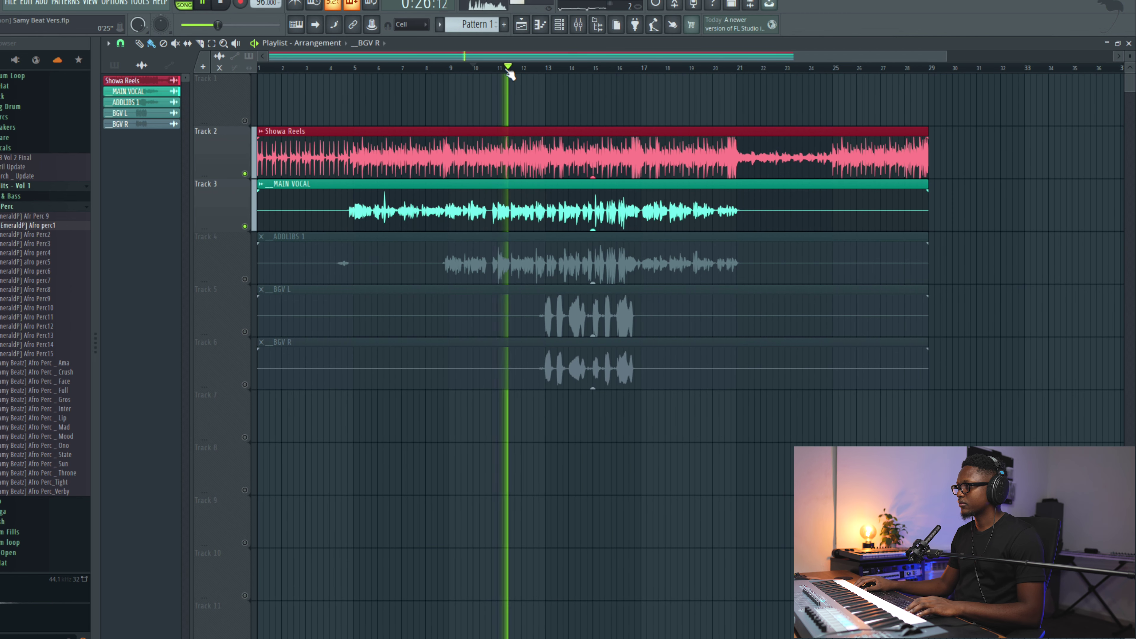
scroll(515, 74, down, 1)
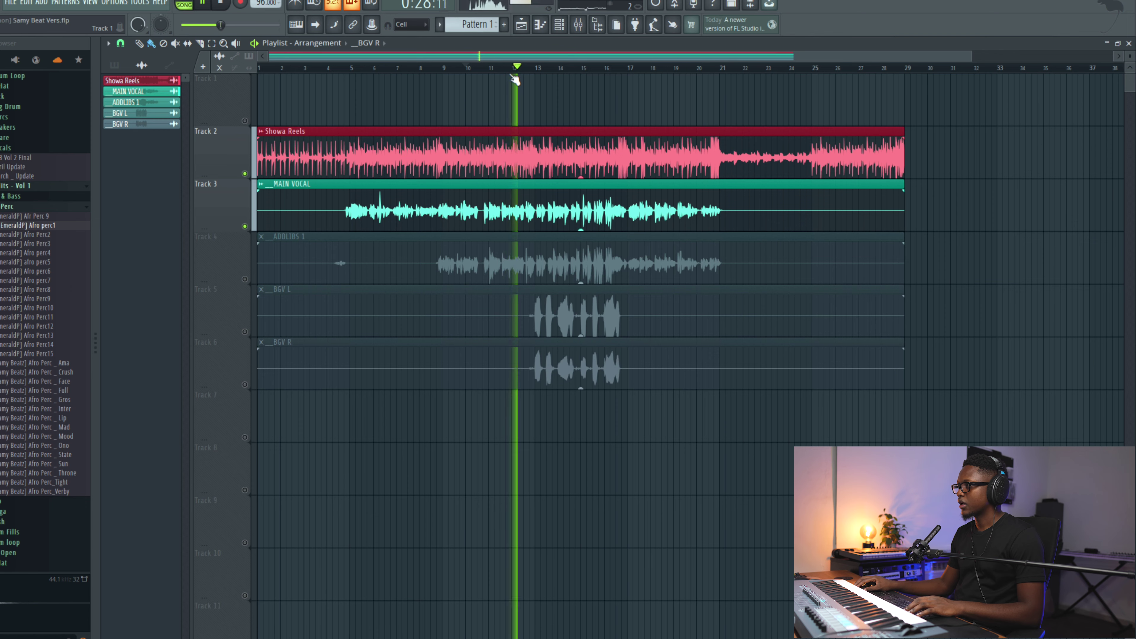
scroll(528, 76, up, 5)
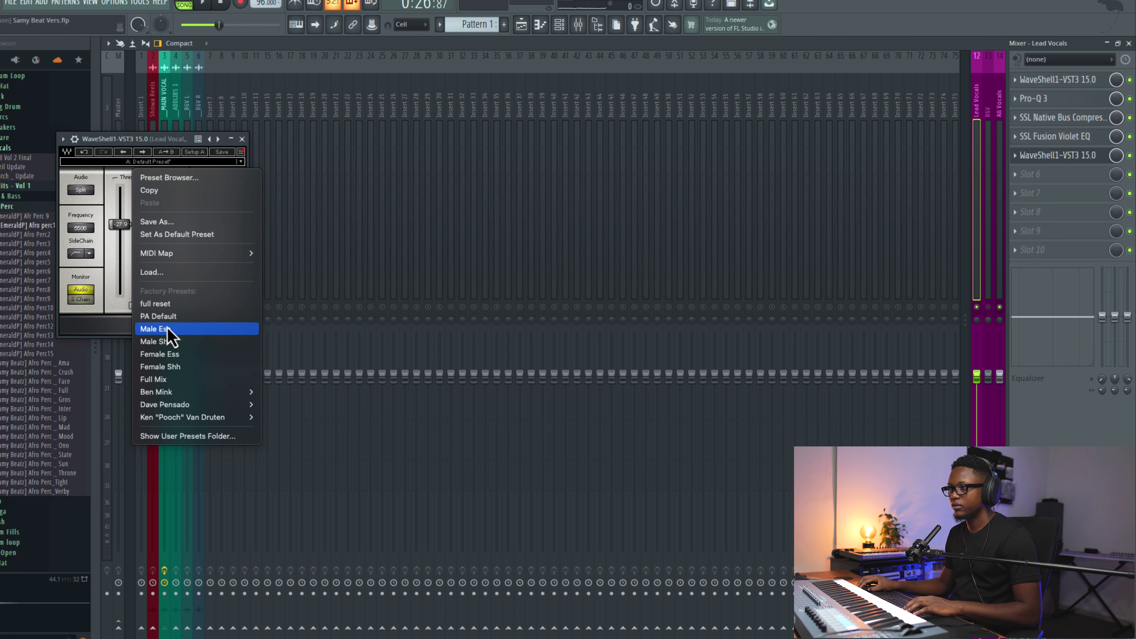
- In the DeEsser on the Lead Vocals bus, load the Male Ess preset and lower the threshold to -46.6 dB
click(170, 329)
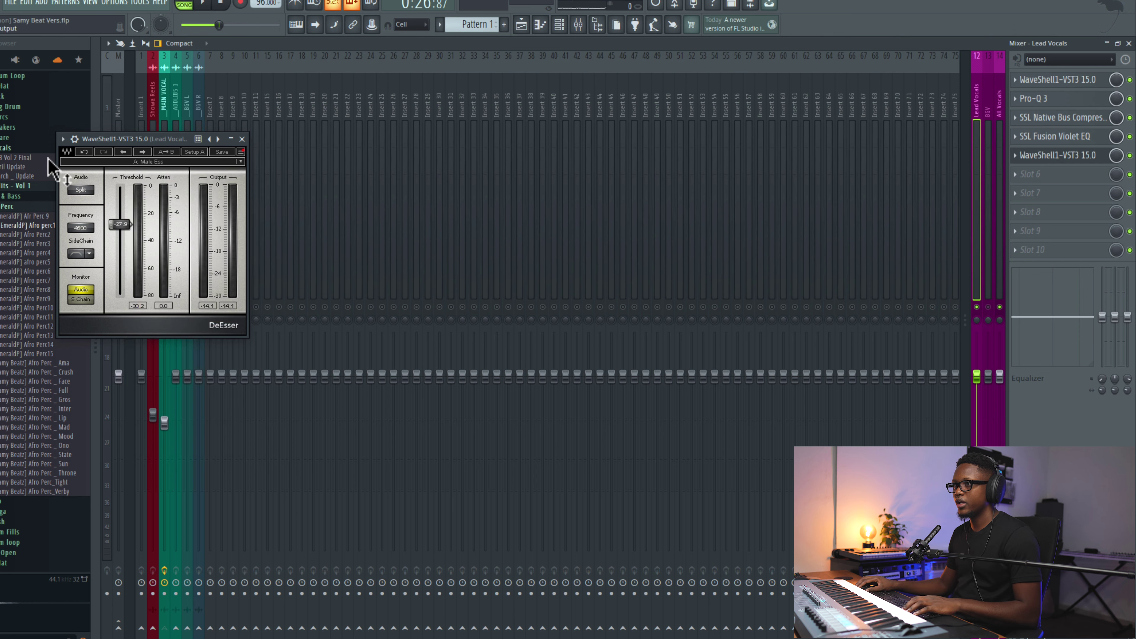
key(space)
drag(119, 226, 120, 250)
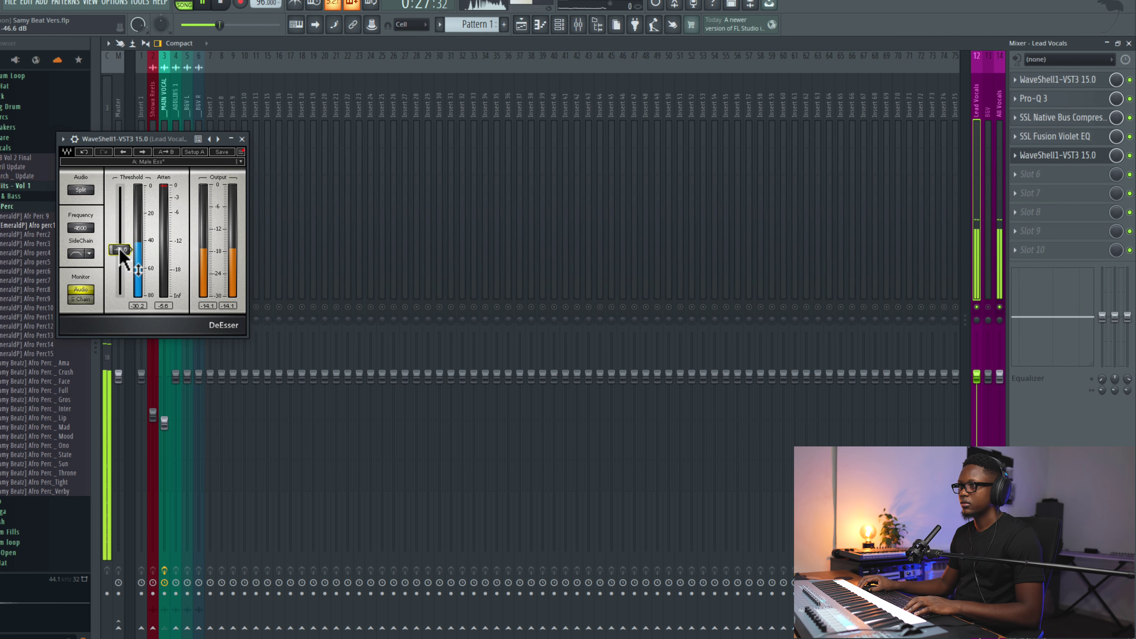
click(242, 139)
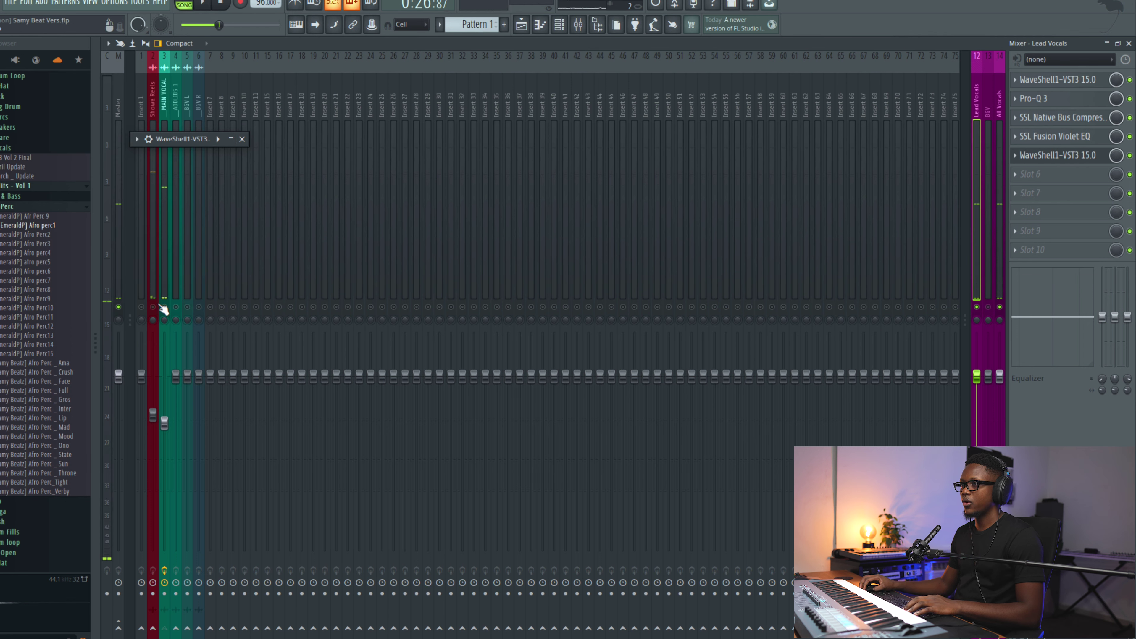
- Close the DeEsser and play the processed lead vocal together with the Showa Reels beat
key(space)
click(242, 139)
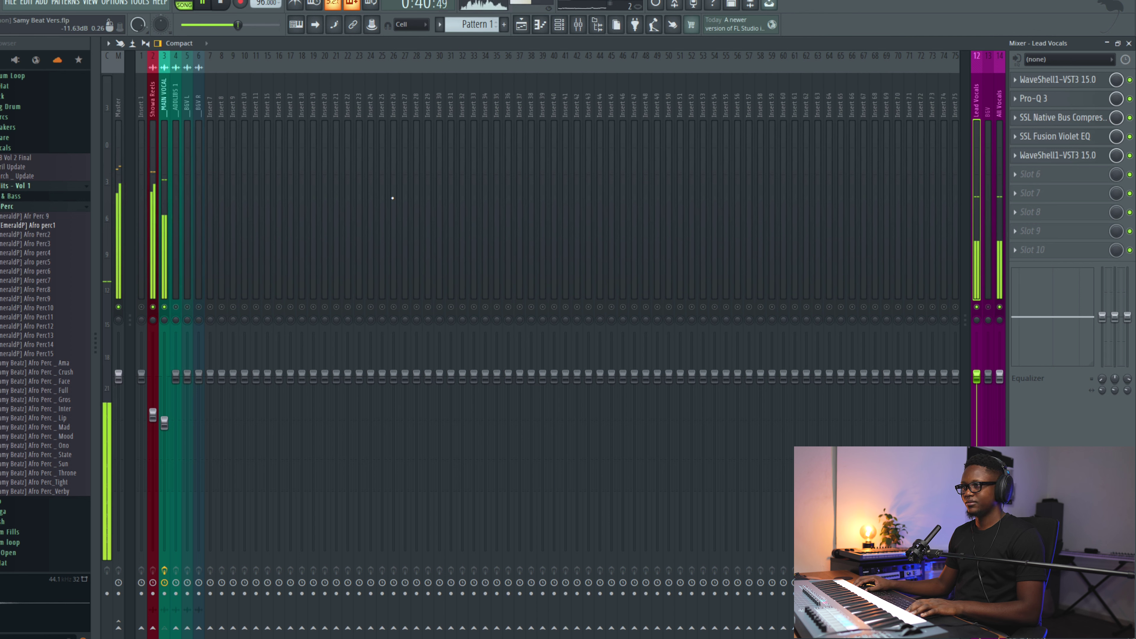
click(165, 210)
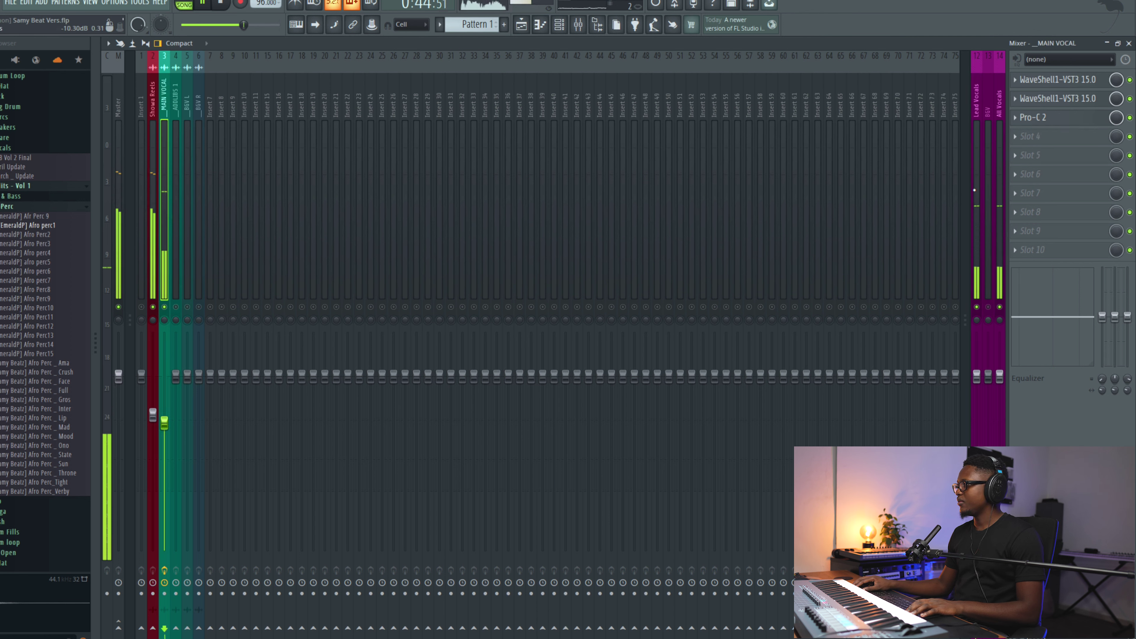
key(space)
- Route the Lead Vocals bus to Insert 22 while keeping its existing routing
click(976, 188)
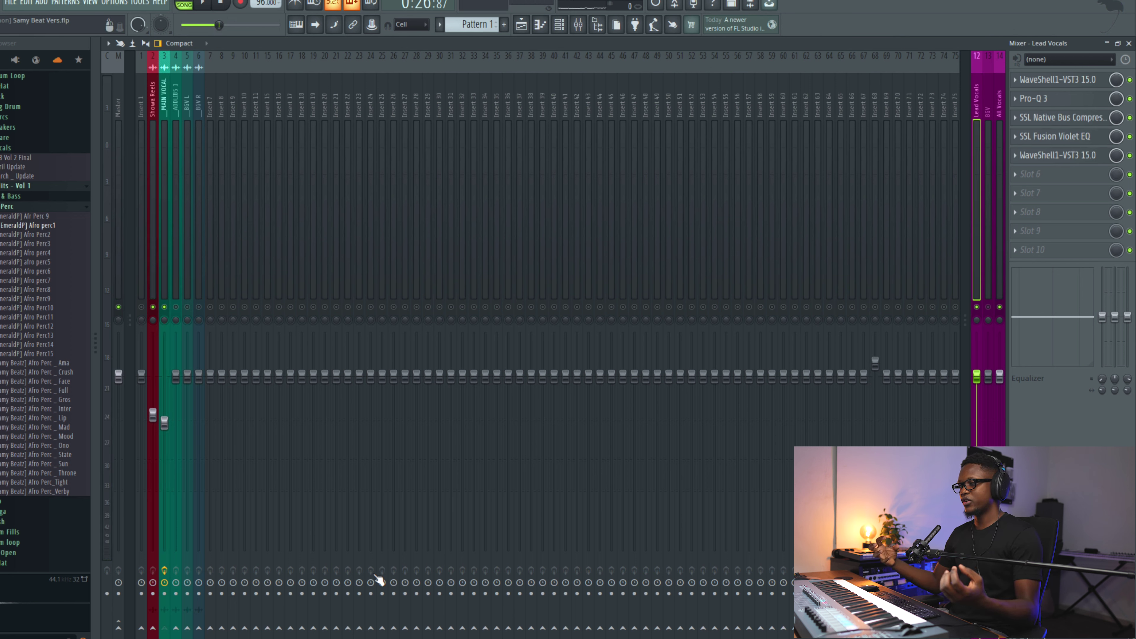
right_click(348, 628)
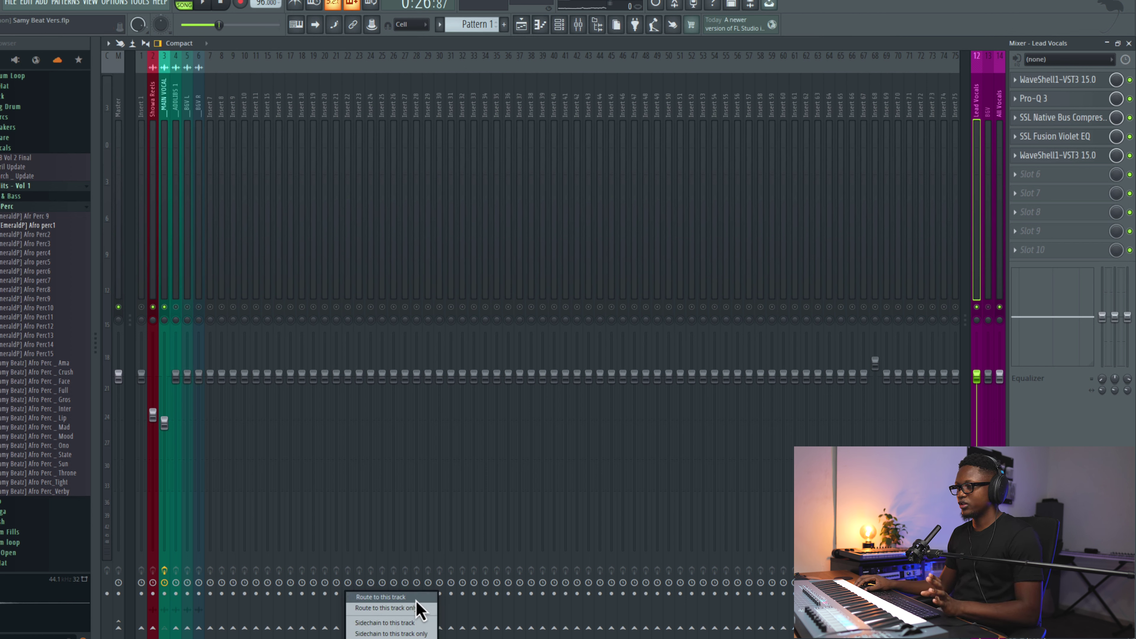
click(398, 601)
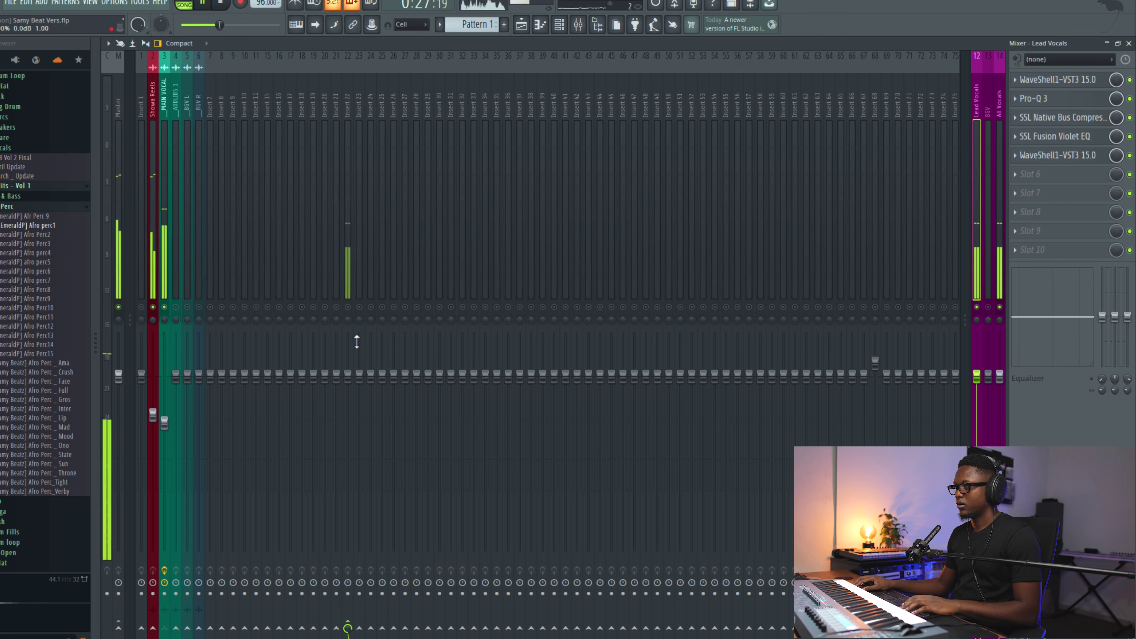
- Add the Waves Doubler in the first slot of Insert 22, and play the mix with the plugin moved clear of the faders
click(343, 252)
key(space)
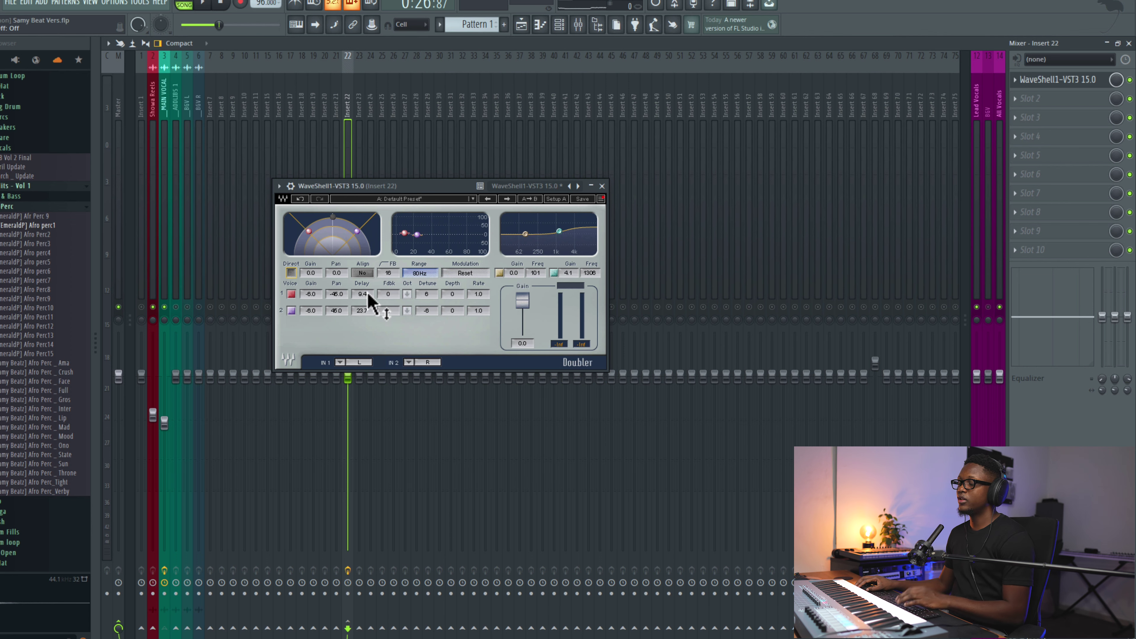
key(space)
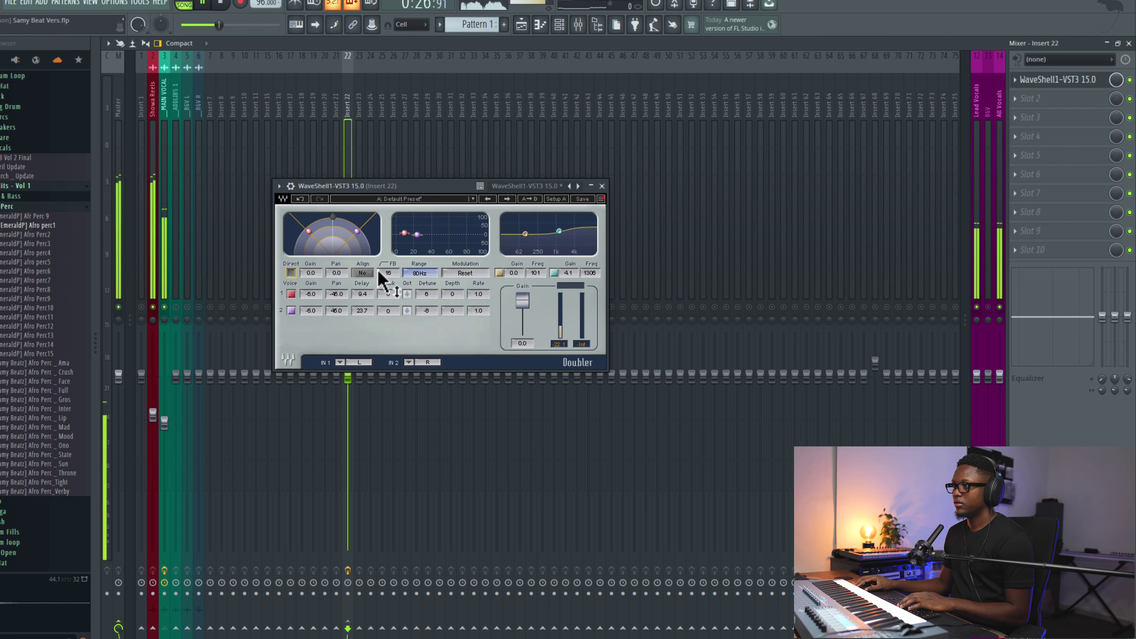
drag(337, 186, 562, 210)
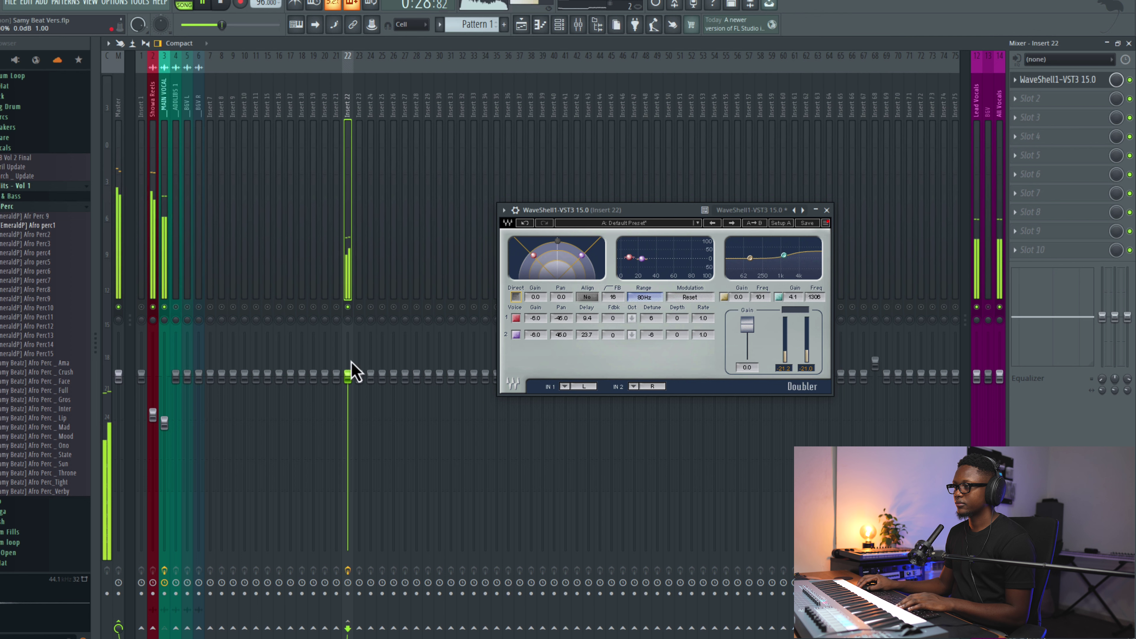
- Pull the Insert 22 fader down to near silence and raise it during playback to slightly below -6.9 dB
drag(349, 375, 363, 271)
key(space)
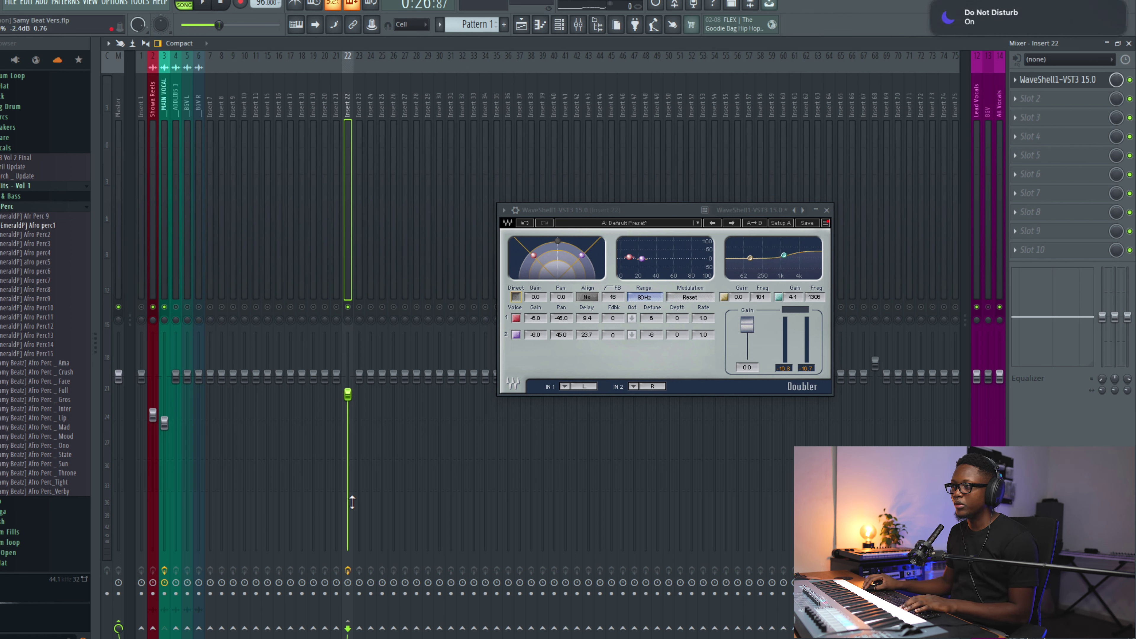
key(space)
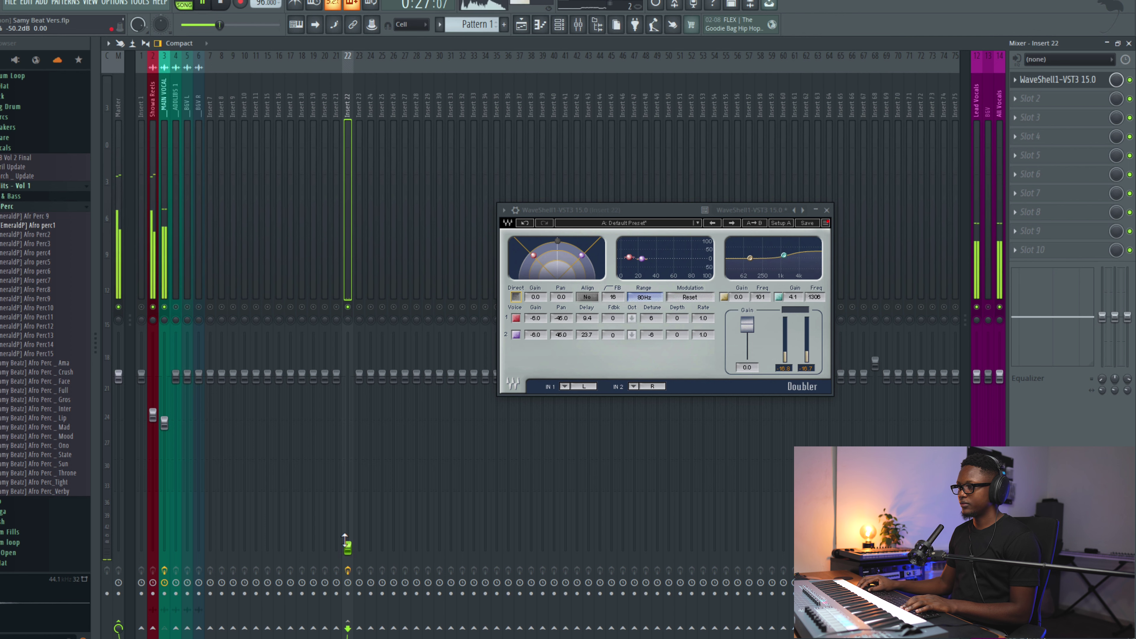
drag(339, 455, 337, 292)
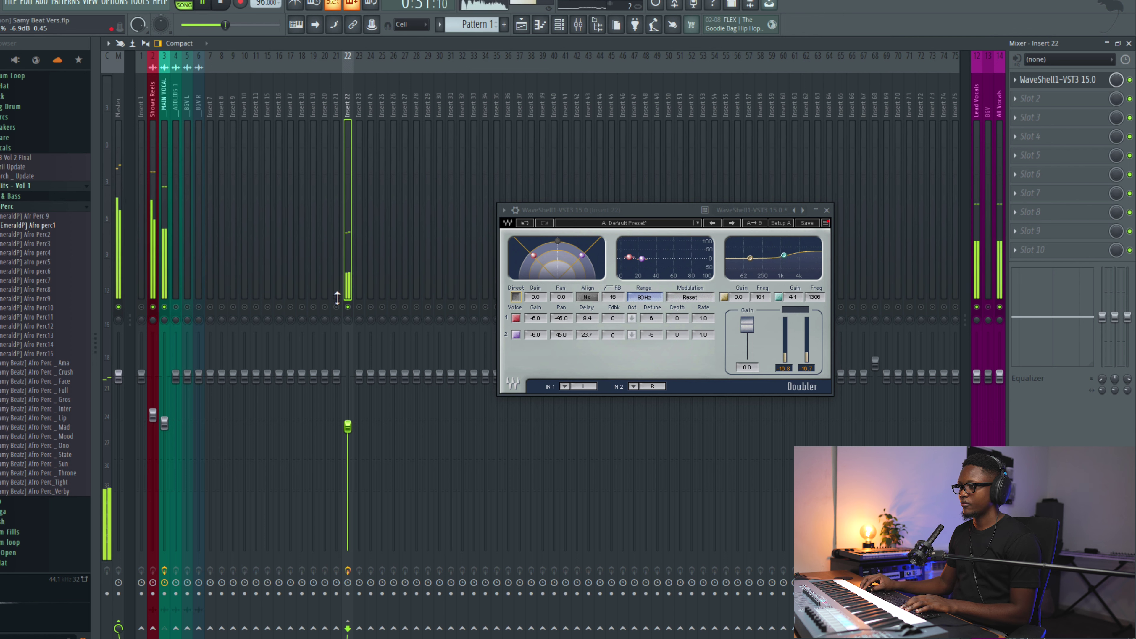
drag(346, 419, 347, 434)
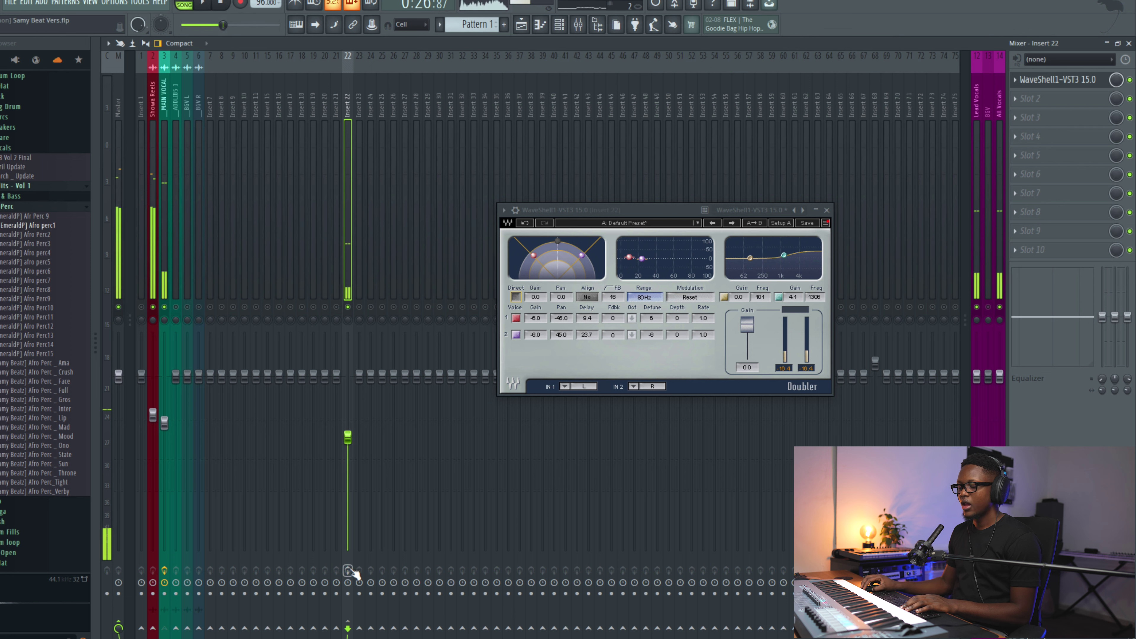
- Compare the lead vocal with Insert 22's effects on and off while the beat is muted, and lower the insert's fader slightly
key(space)
key(space)
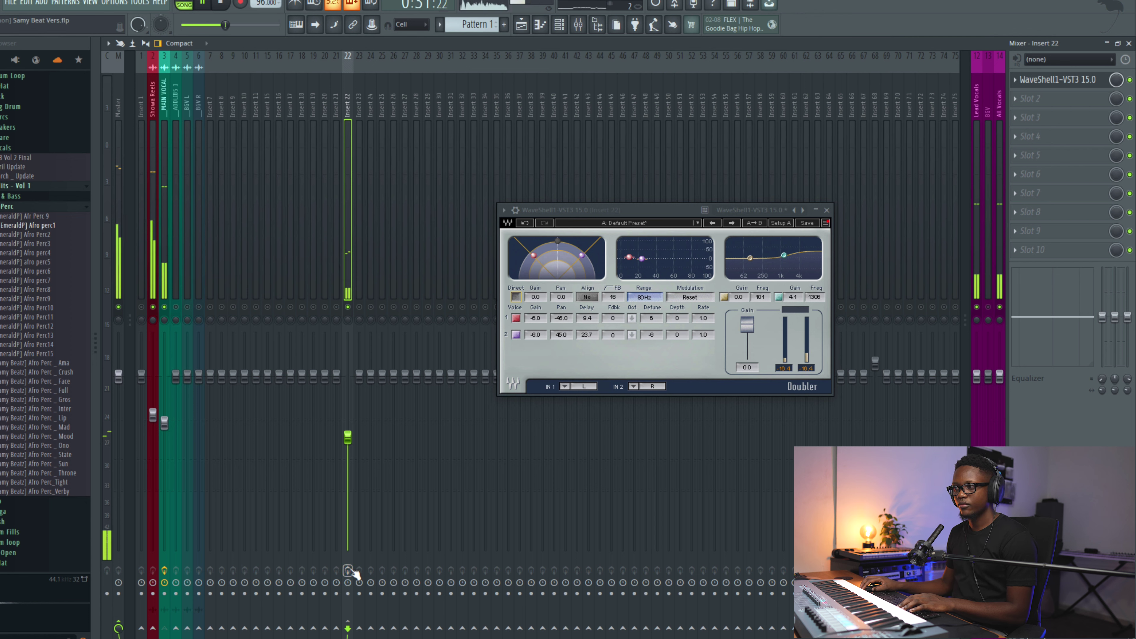
key(space)
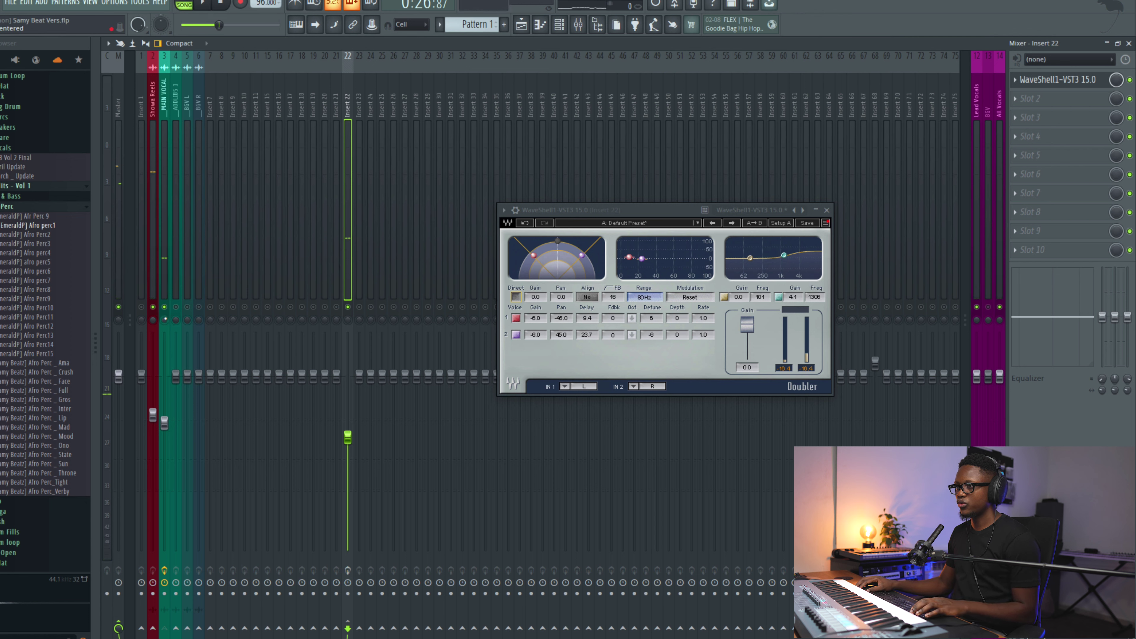
key(space)
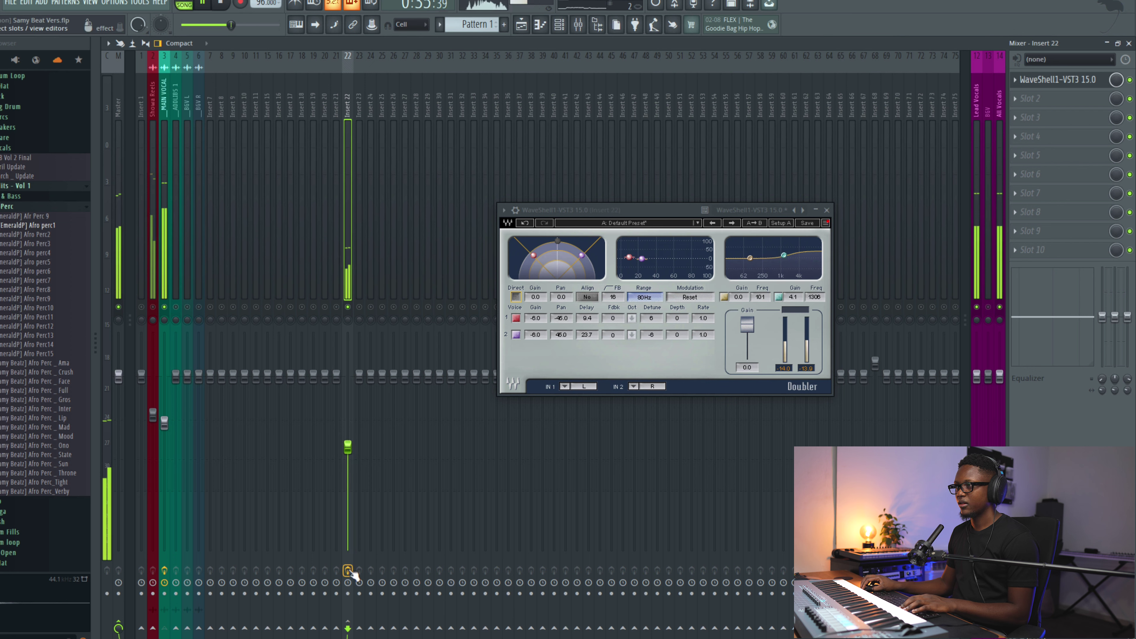
key(space)
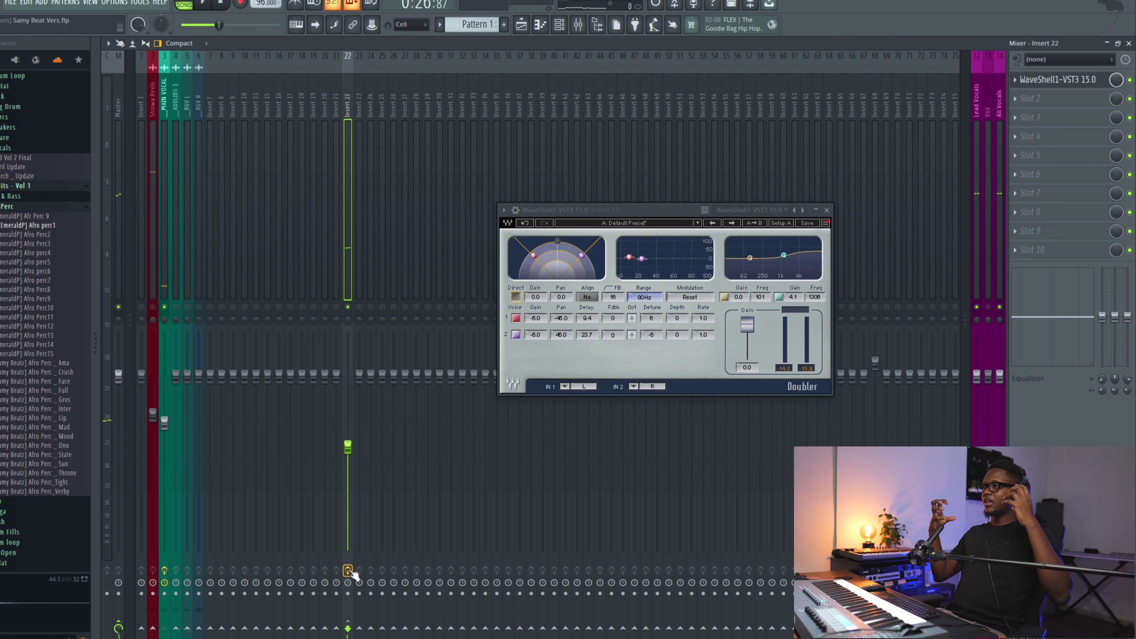
key(space)
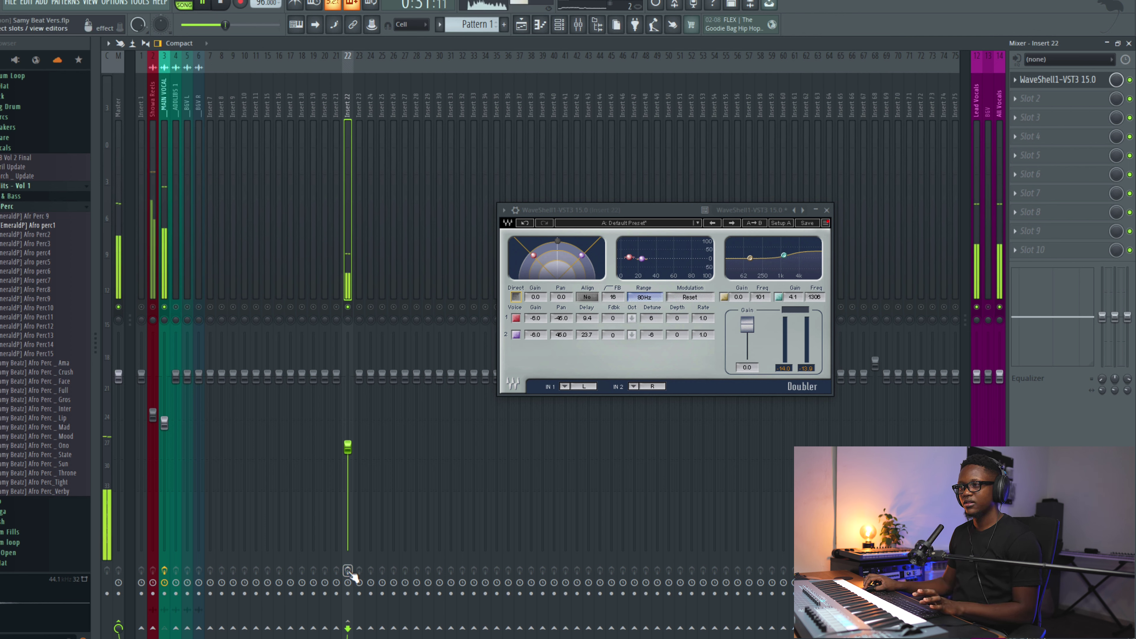
- Unmute the Showa Reels beat during playback and close the Doubler plugin
click(153, 307)
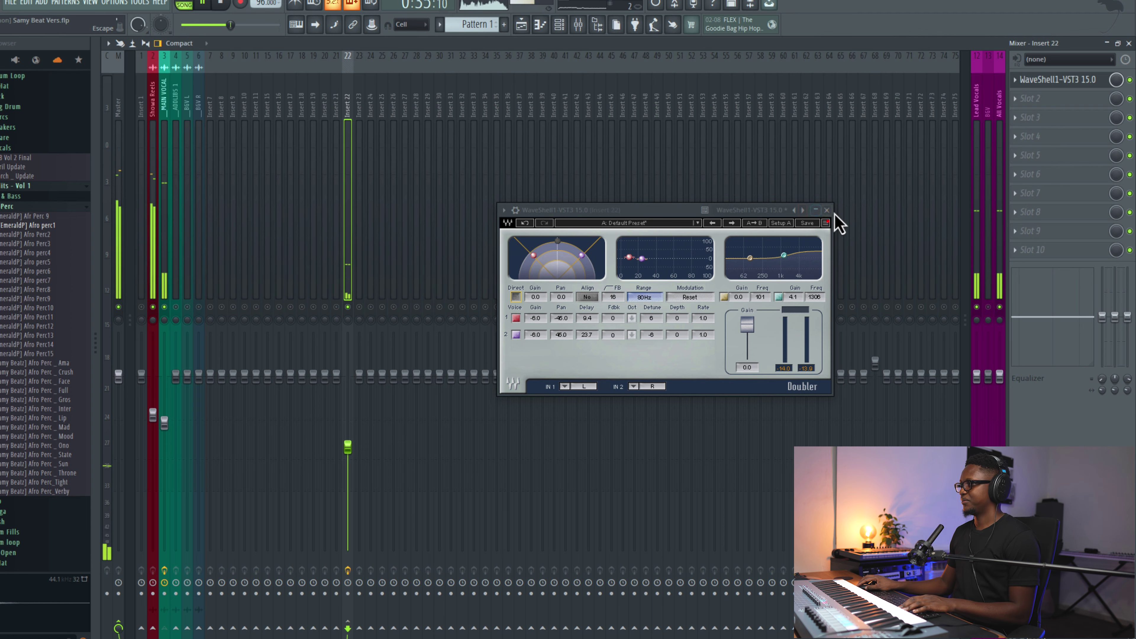
click(827, 210)
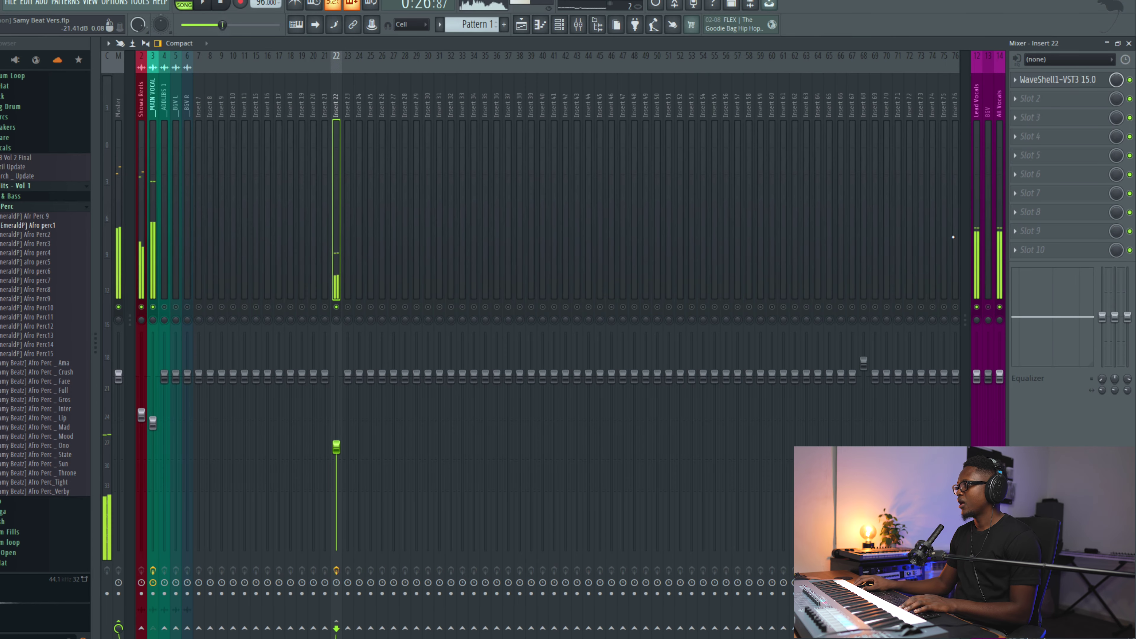
key(space)
- Rename mixer Insert 22 to Doubler
click(975, 250)
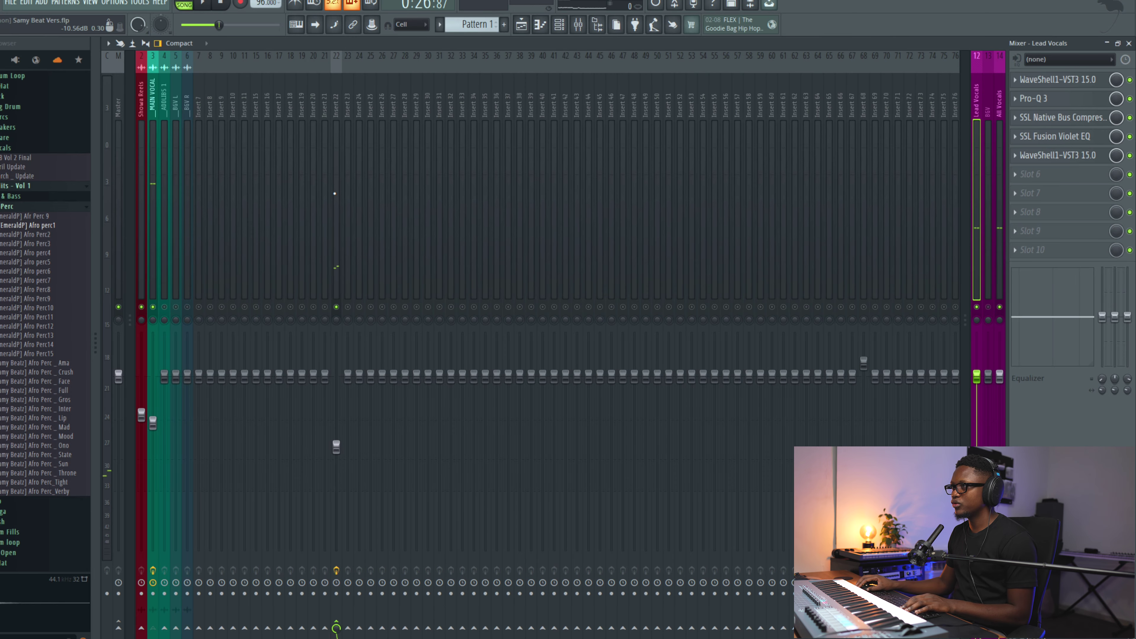
click(337, 107)
key(F2)
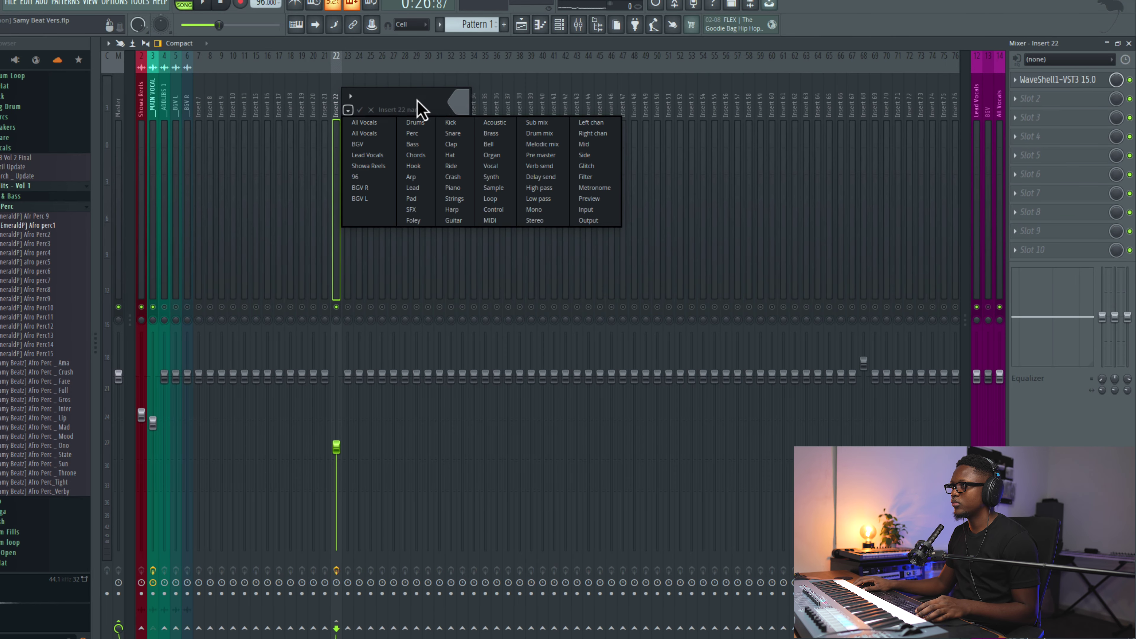
click(399, 103)
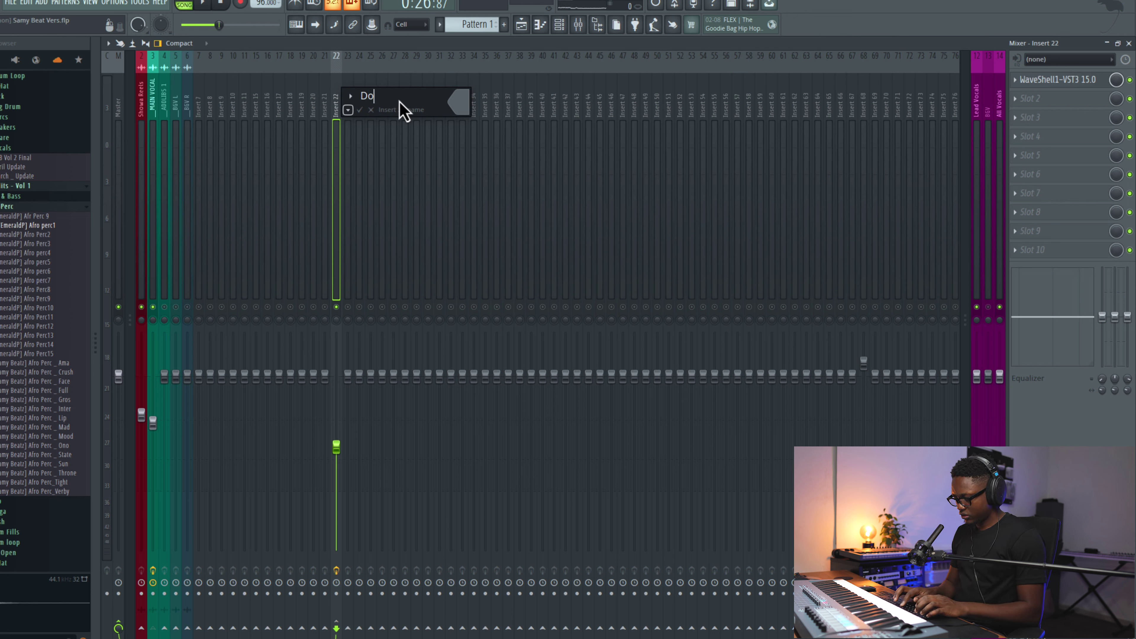
text(Doubler)
key(Return)
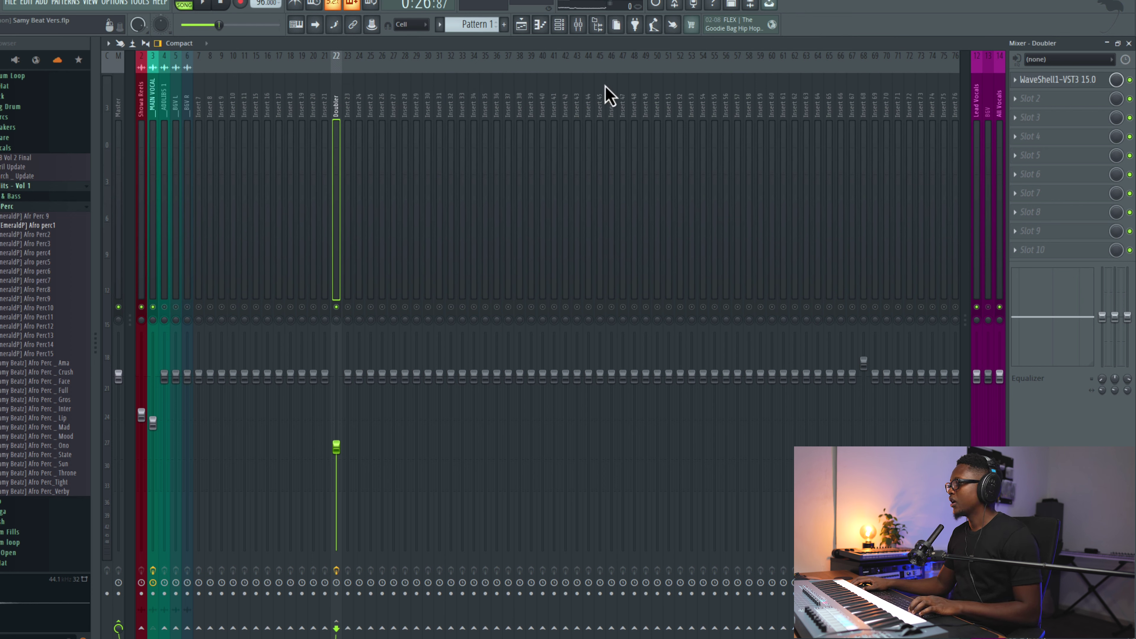
- Route the Lead Vocals bus to Insert 23 in addition to the Doubler track
click(977, 266)
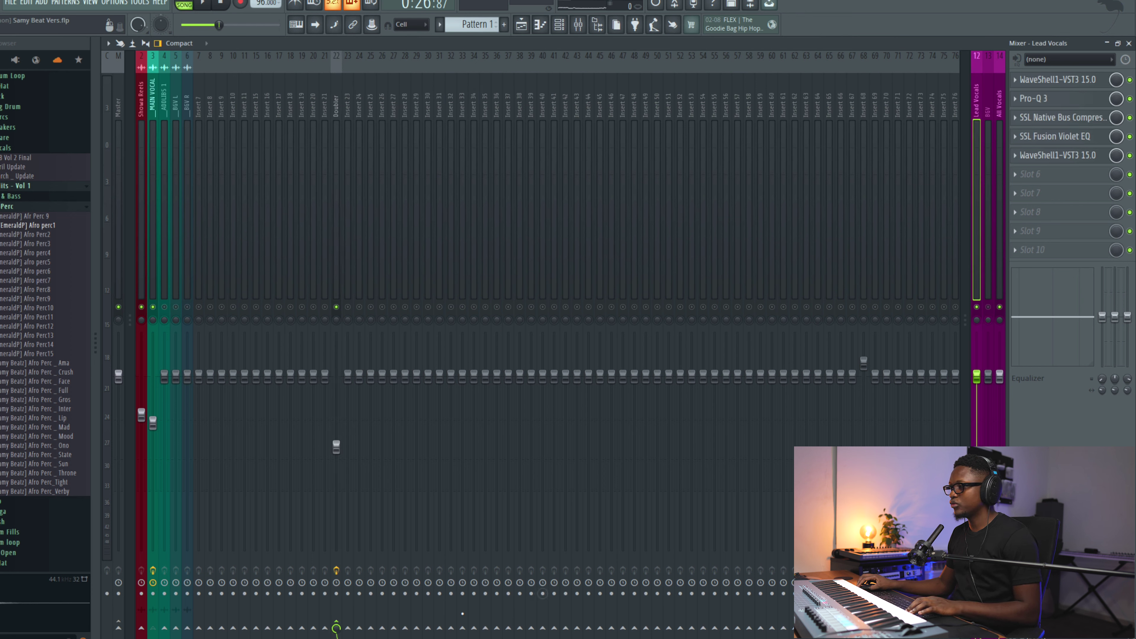
right_click(348, 629)
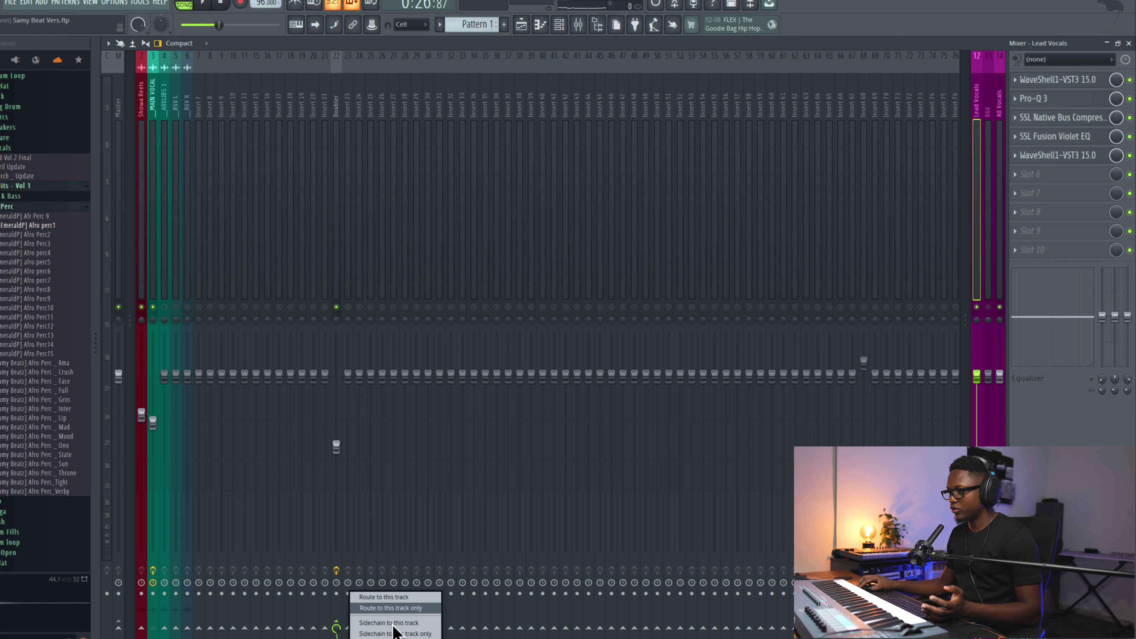
click(400, 608)
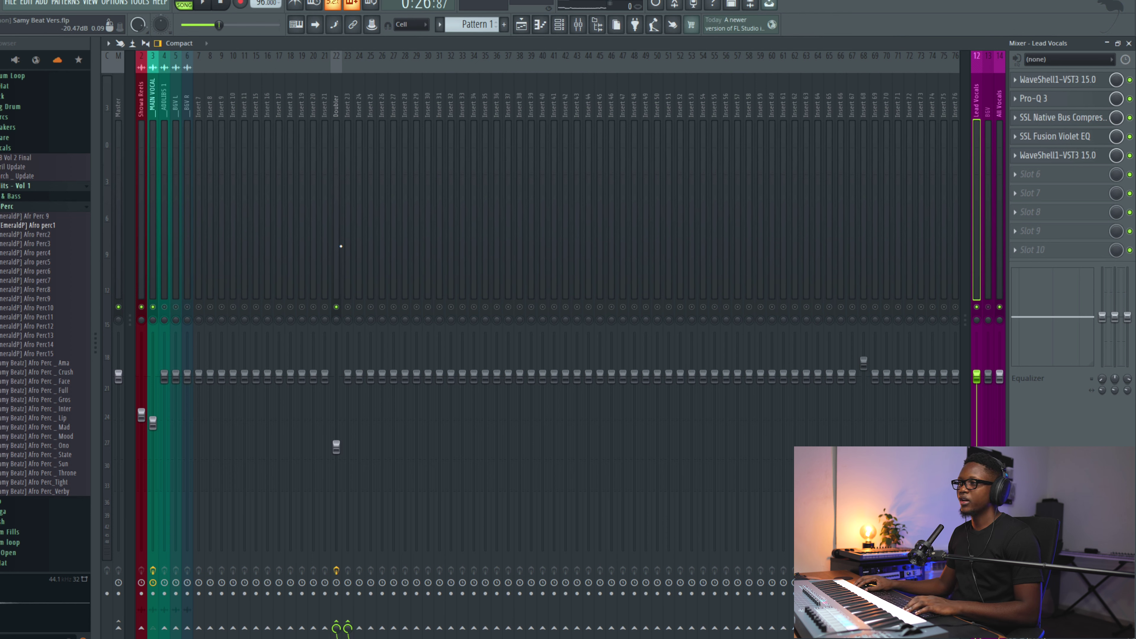
- Add the Analog Obsession LALA compressor in the first slot of Insert 23 and move its window clear of the track names
key(space)
click(343, 263)
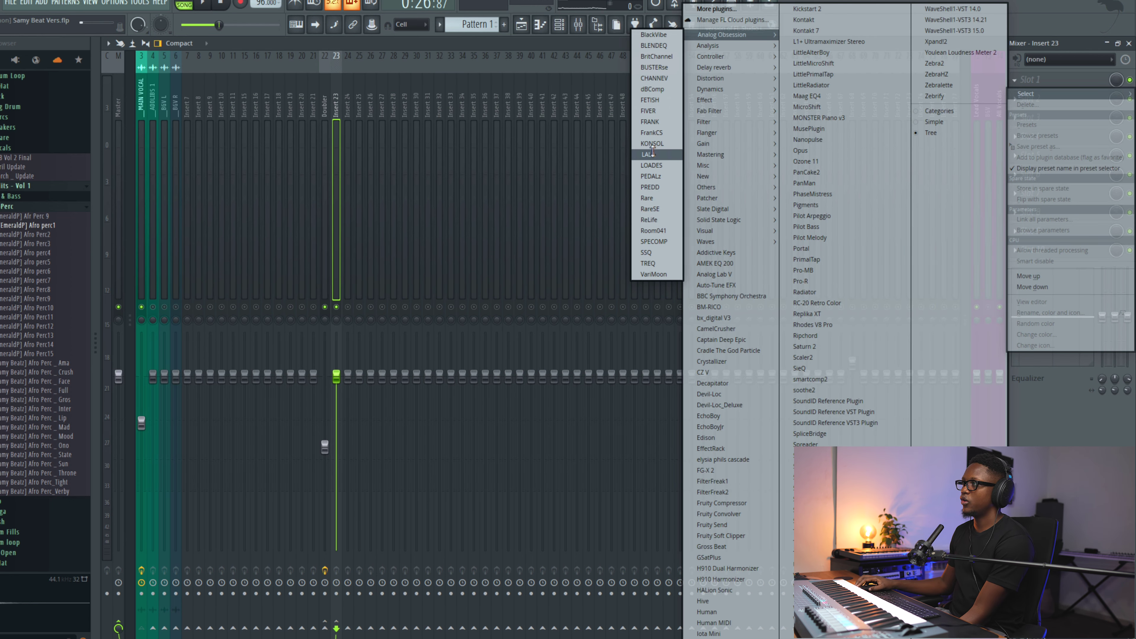
click(652, 153)
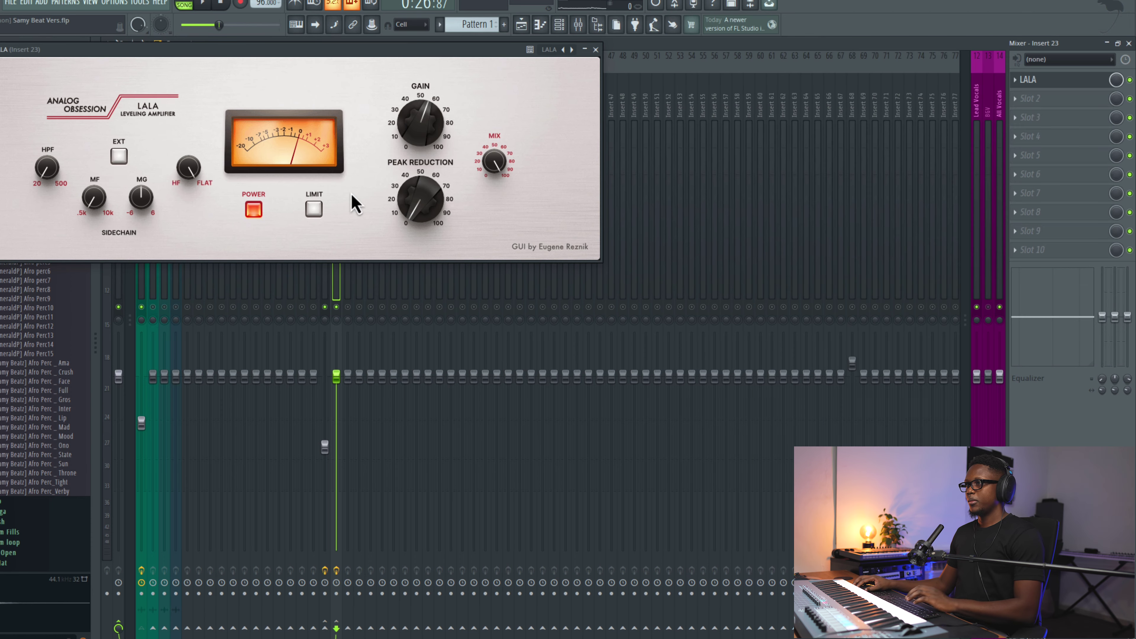
drag(200, 56, 451, 307)
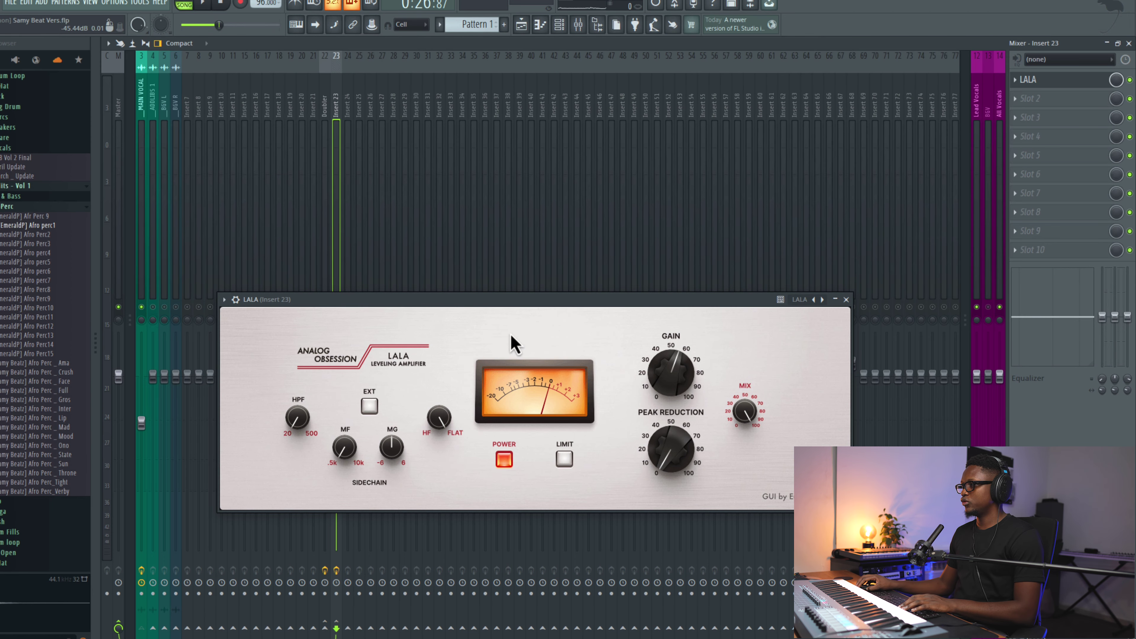
- During playback, raise LALA's peak reduction to near maximum and its gain to 22.8 dB, and close the plugin
key(space)
drag(672, 450, 665, 346)
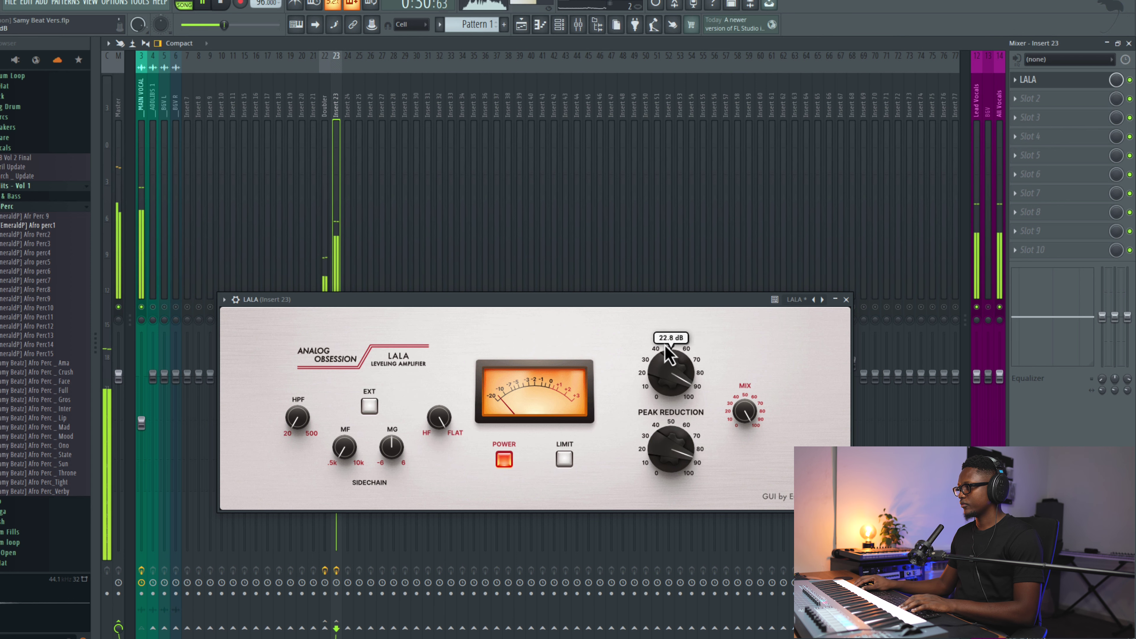
drag(673, 440, 673, 438)
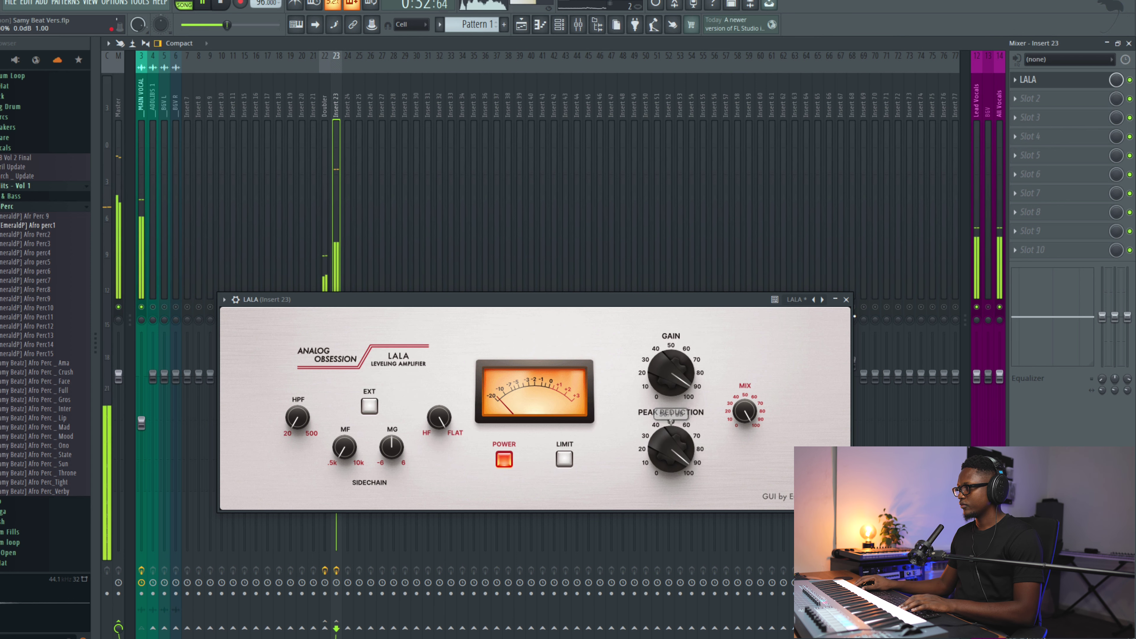
click(846, 299)
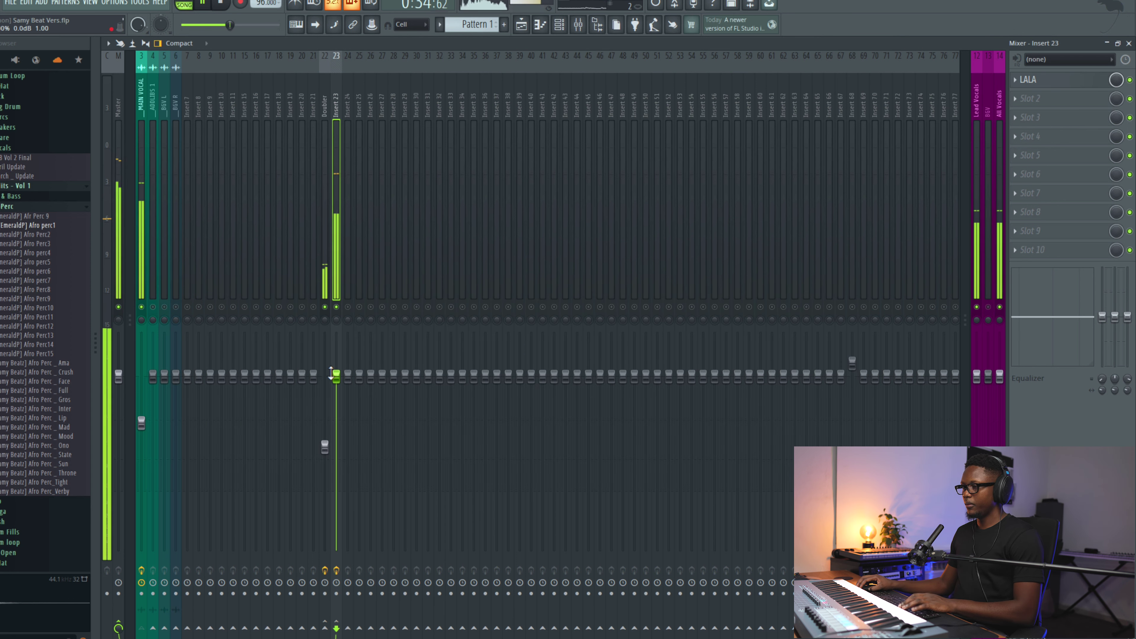
- Pull the Insert 23 fader all the way down and raise it during playback to blend in the compressed vocal below the Doubler's level
key(space)
drag(331, 373, 363, 556)
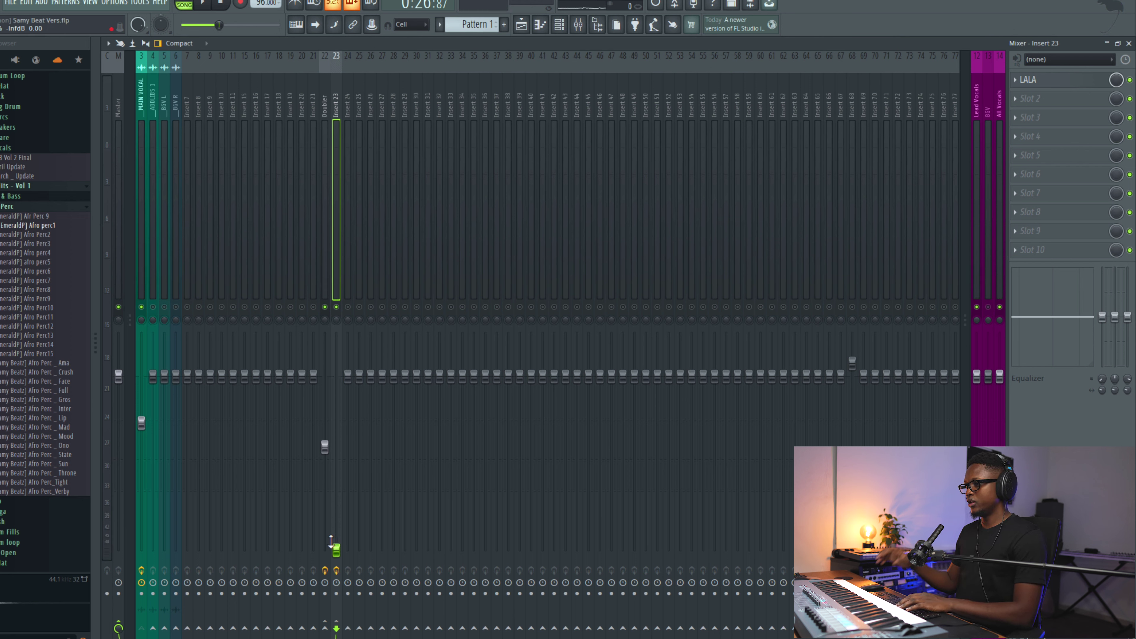
key(space)
drag(332, 525, 328, 445)
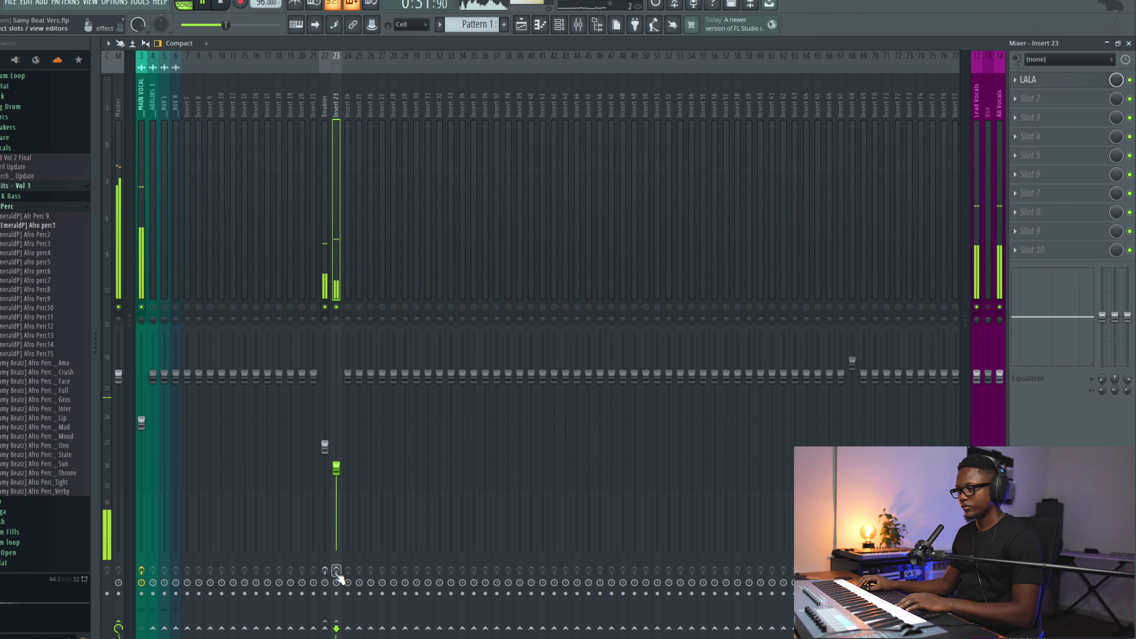
- Compare Insert 23's effects on and off with the Showa Reels beat muted, and raise its fader to about the Doubler's level
key(space)
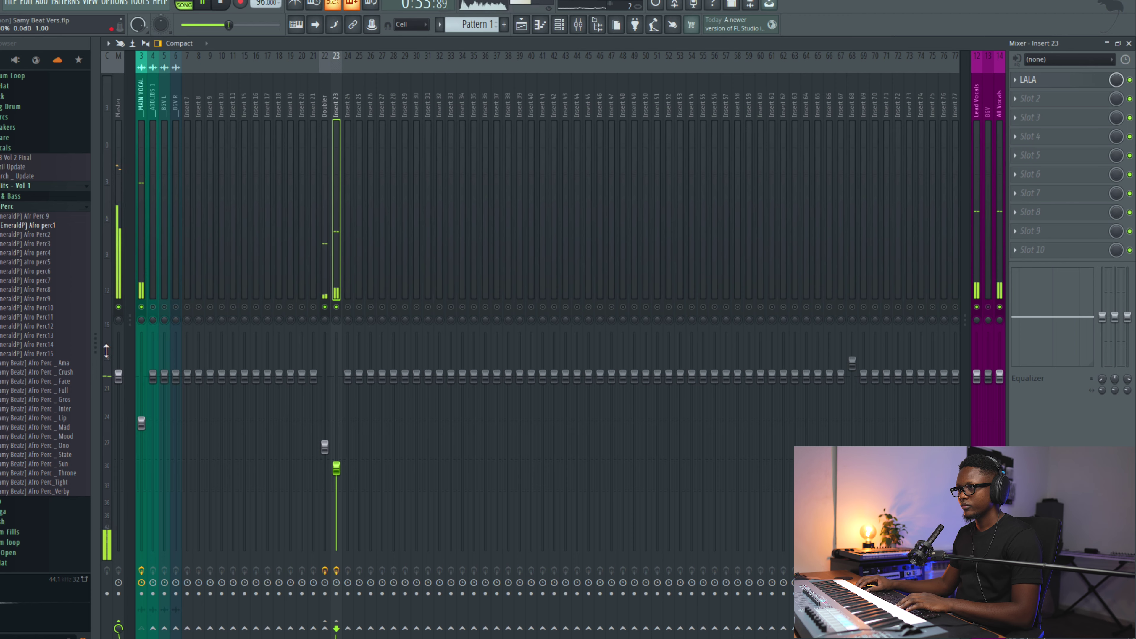
scroll(250, 245, left, 2)
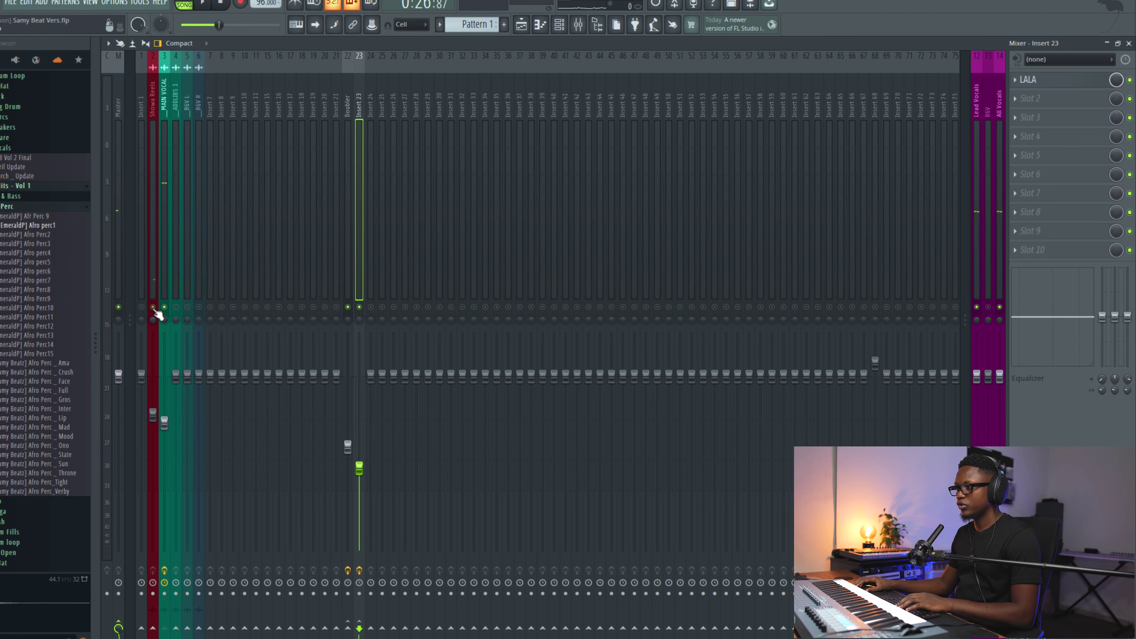
key(space)
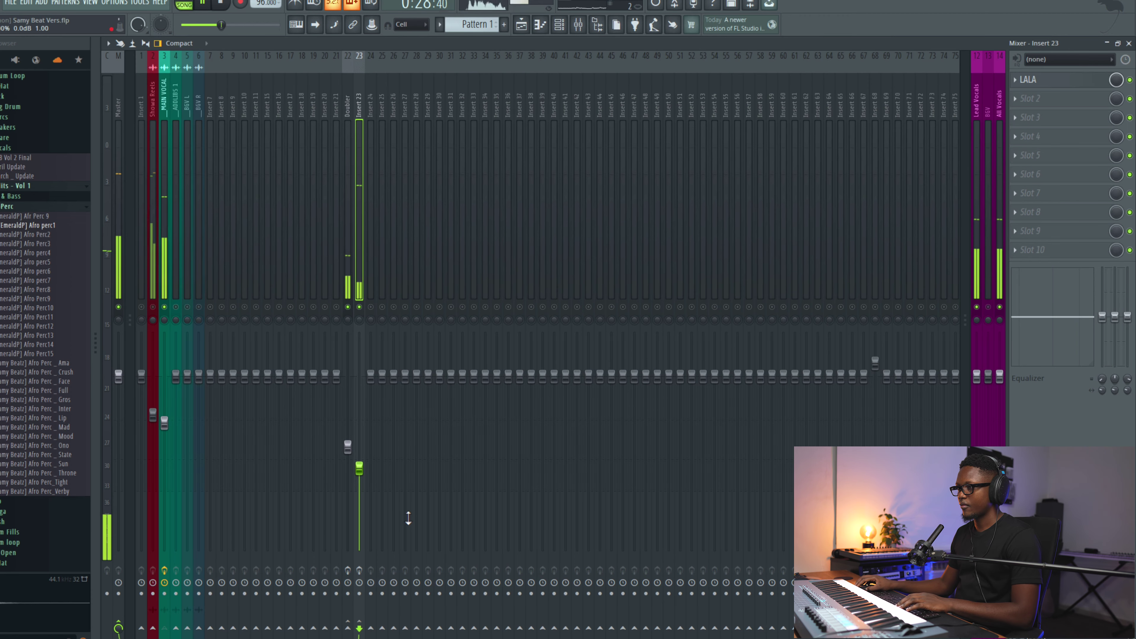
click(359, 571)
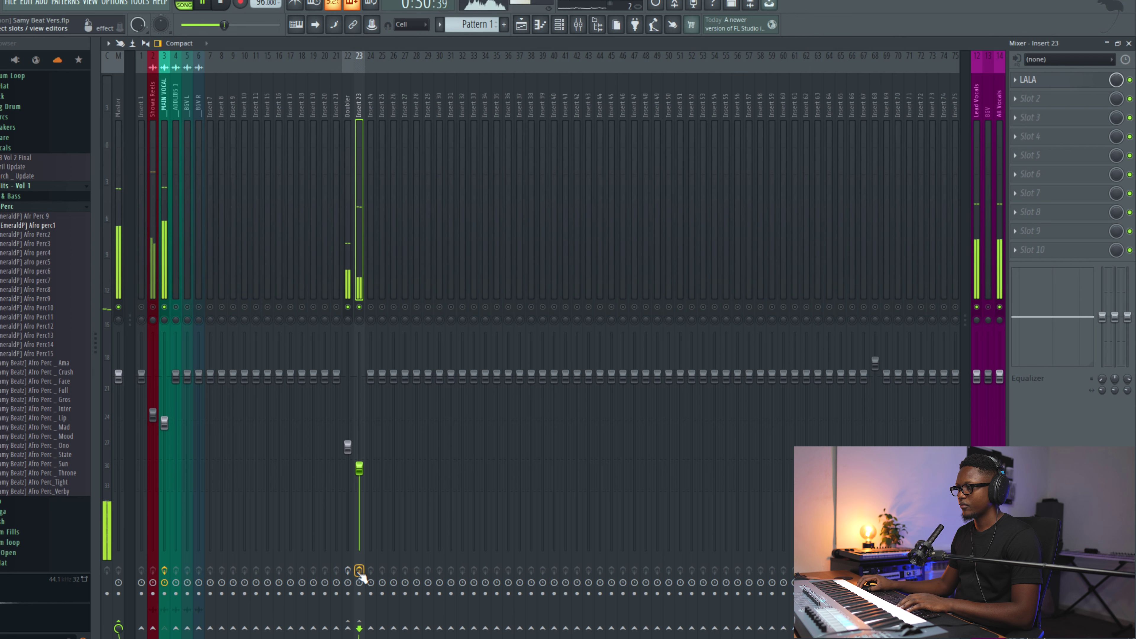
drag(359, 468, 394, 450)
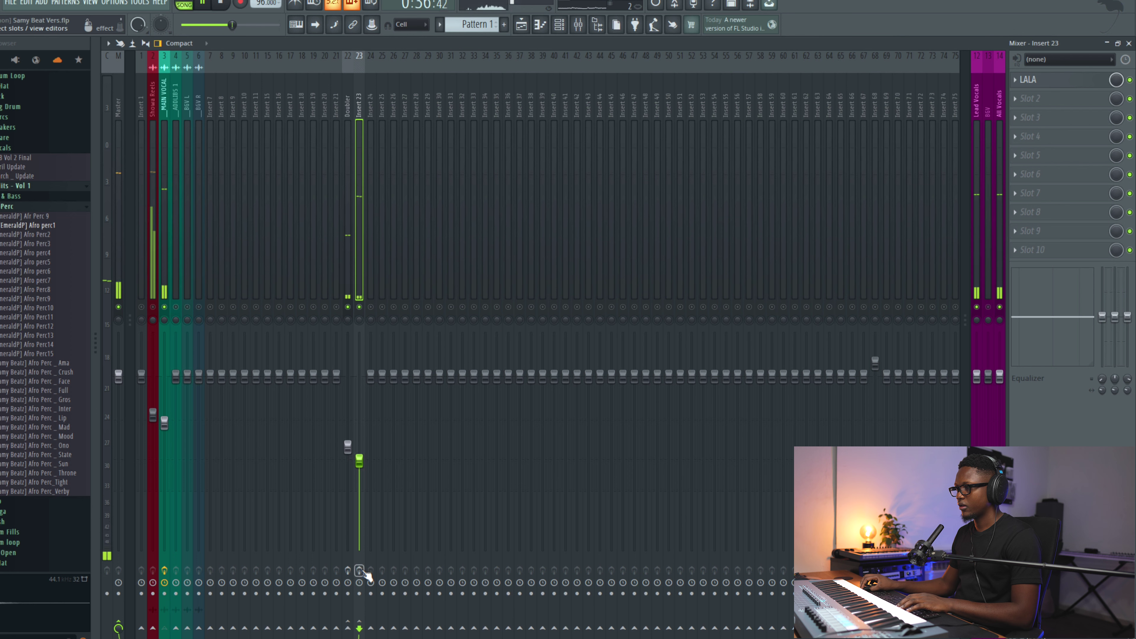
drag(357, 438, 357, 430)
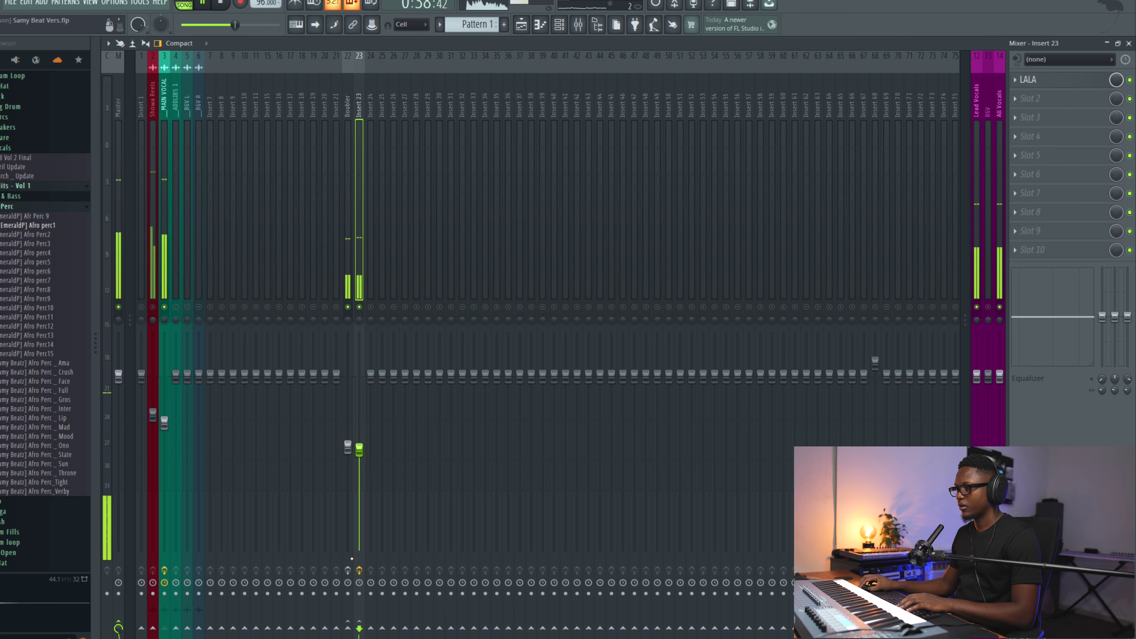